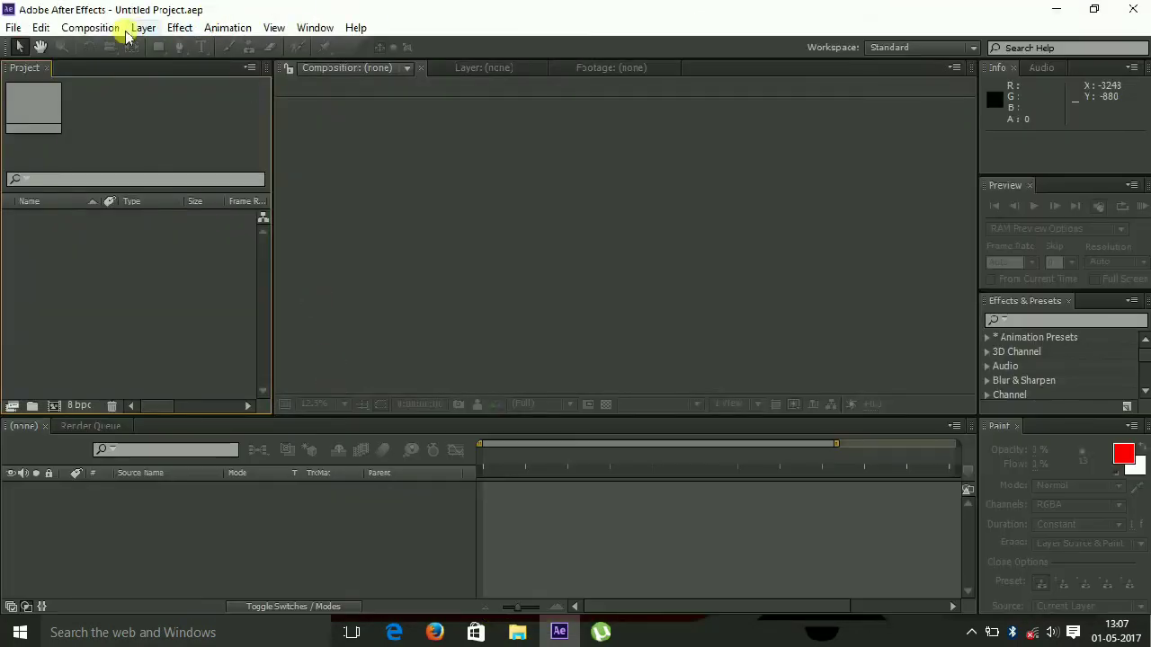
# Create a new HDTV 1080 29.97 fps composition named Comp 1.
pyautogui.click(99, 28)
pyautogui.click(112, 47)
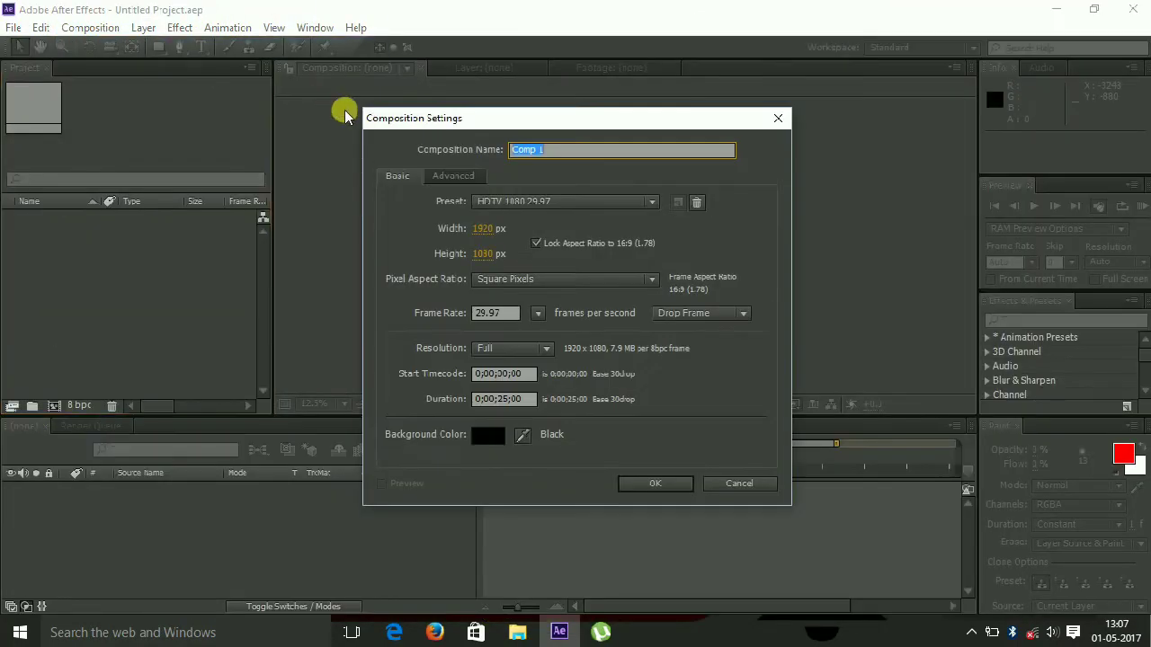
pyautogui.click(651, 484)
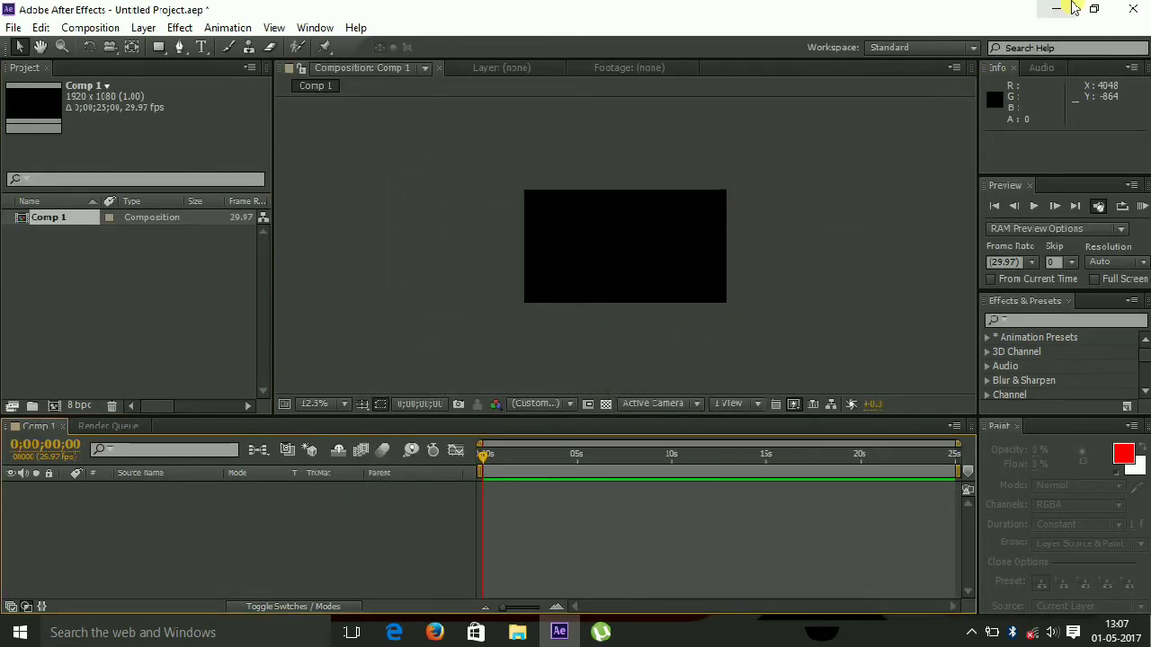
# Import VID_20170501_123402.mp4 from the desktop and add it to Comp 1 as a layer.
pyautogui.click(1059, 8)
pyautogui.moveTo(470, 27); pyautogui.dragTo(557, 619)
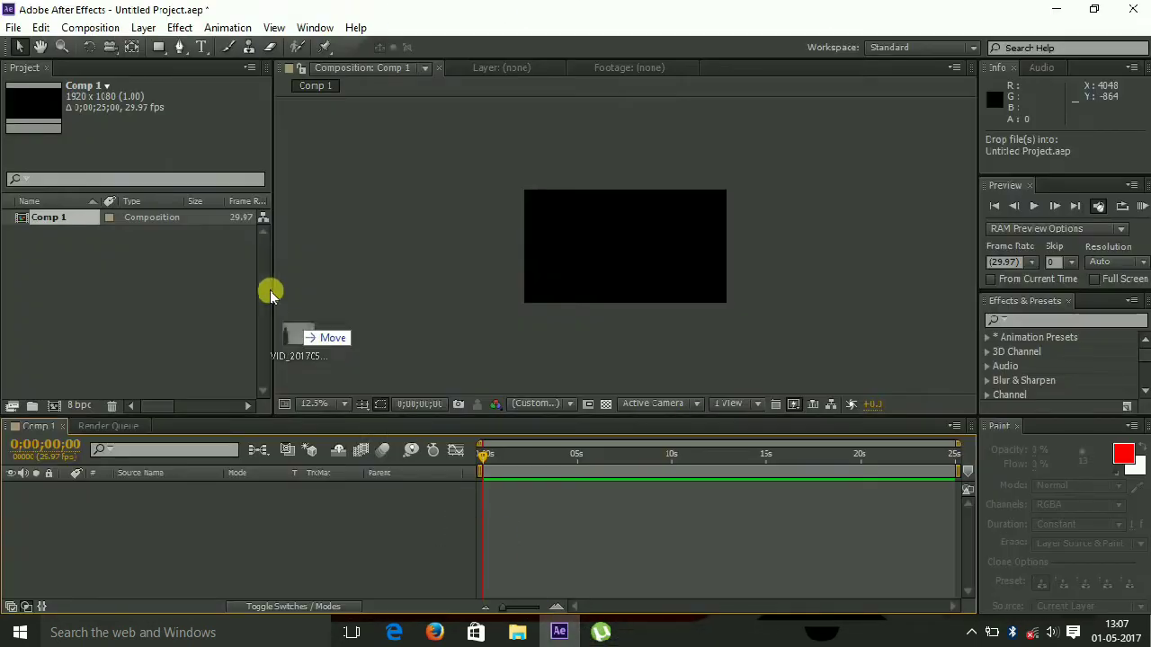
pyautogui.moveTo(557, 618); pyautogui.dragTo(36, 106)
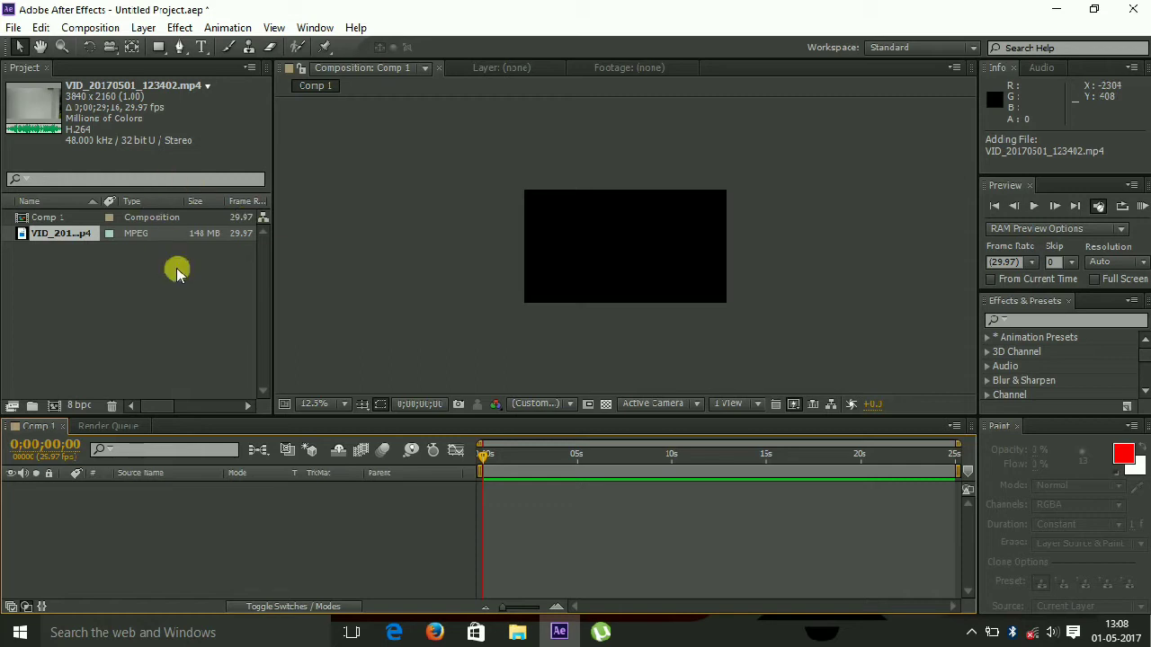
pyautogui.moveTo(36, 104); pyautogui.dragTo(82, 500)
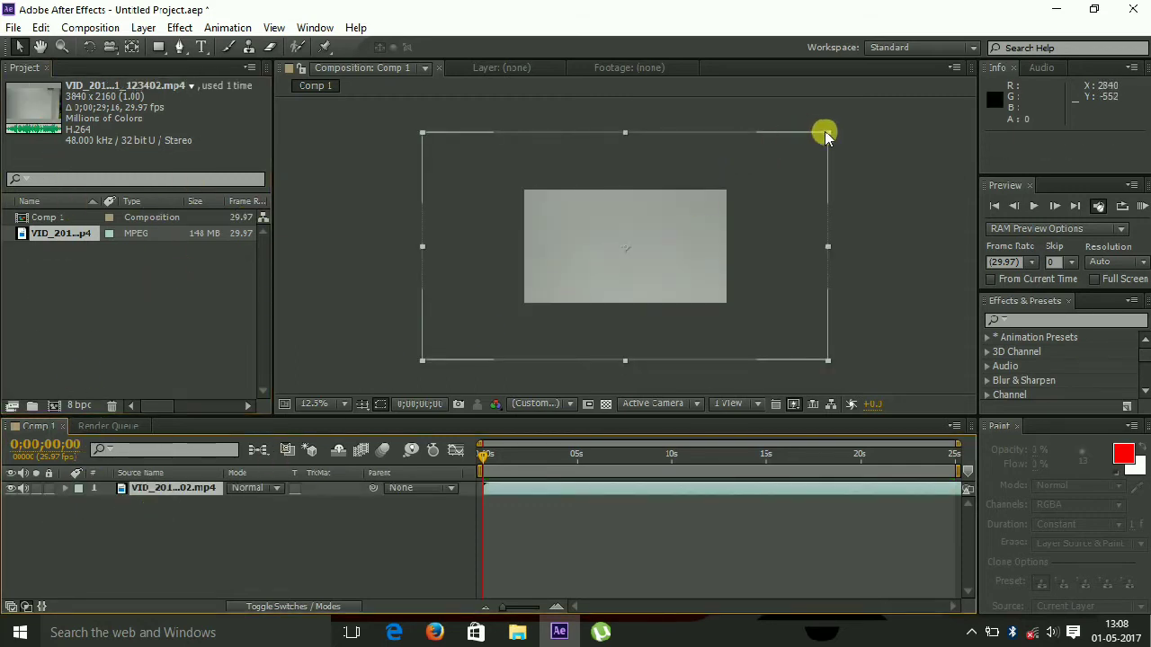
# Scale the video layer to 50%, zoom the viewer to 25%, and play from an early frame.
pyautogui.moveTo(827, 134); pyautogui.dragTo(725, 193)
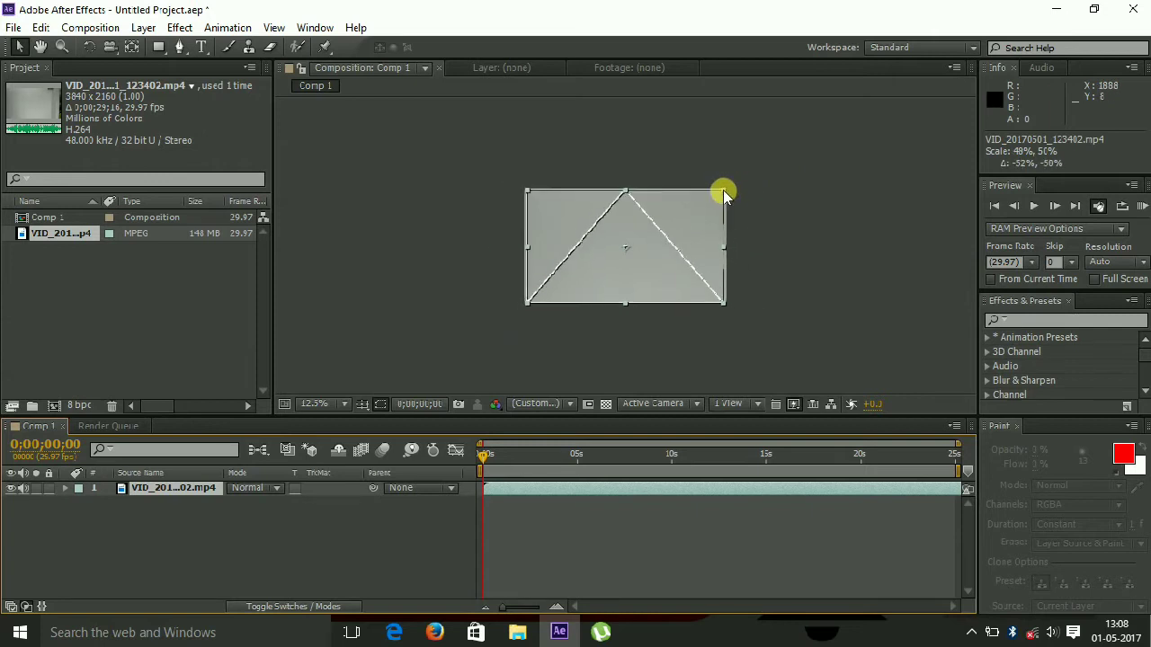
pyautogui.moveTo(723, 192); pyautogui.dragTo(725, 192)
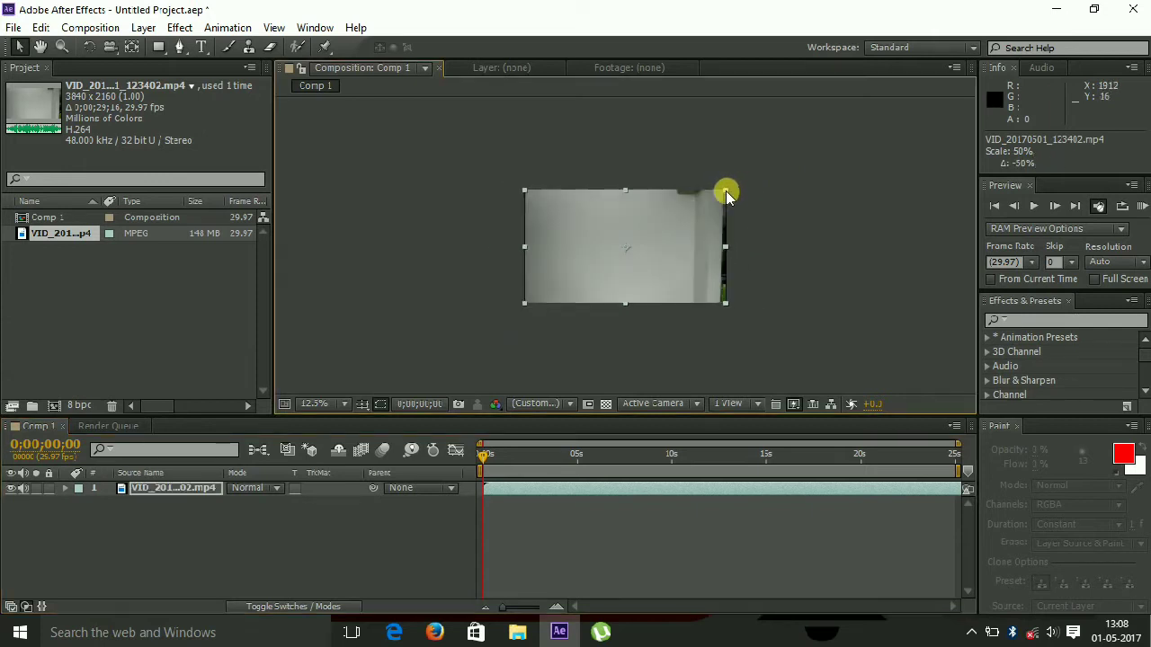
pyautogui.click(449, 225)
pyautogui.press('.')
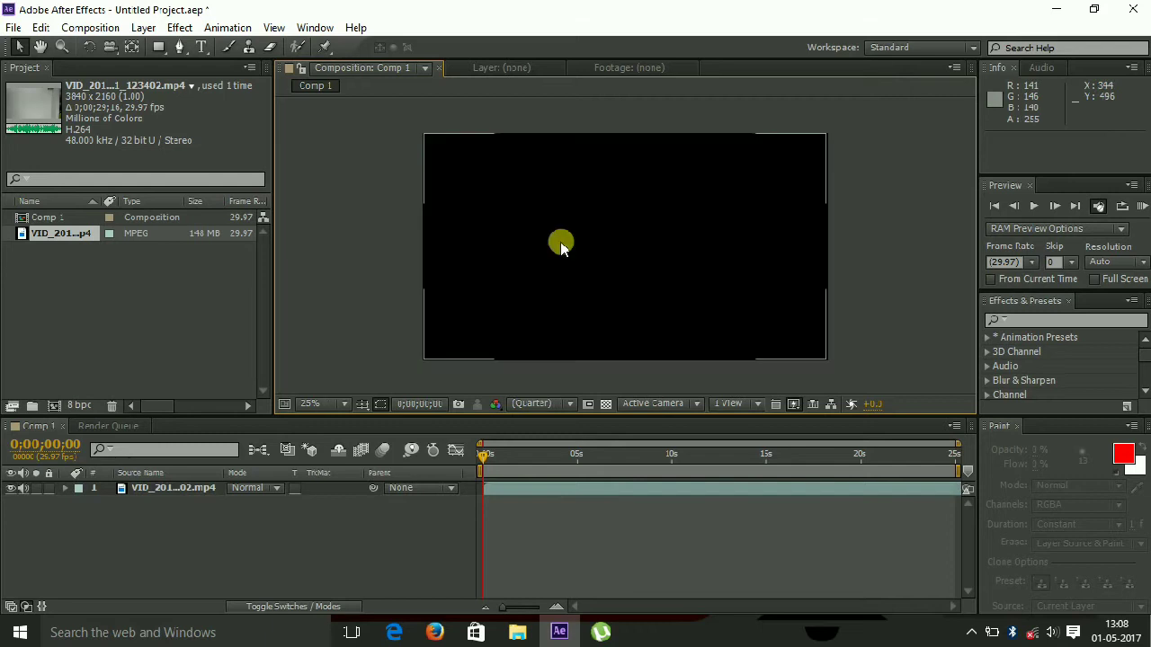
pyautogui.moveTo(482, 456); pyautogui.dragTo(493, 456)
pyautogui.click(1033, 206)
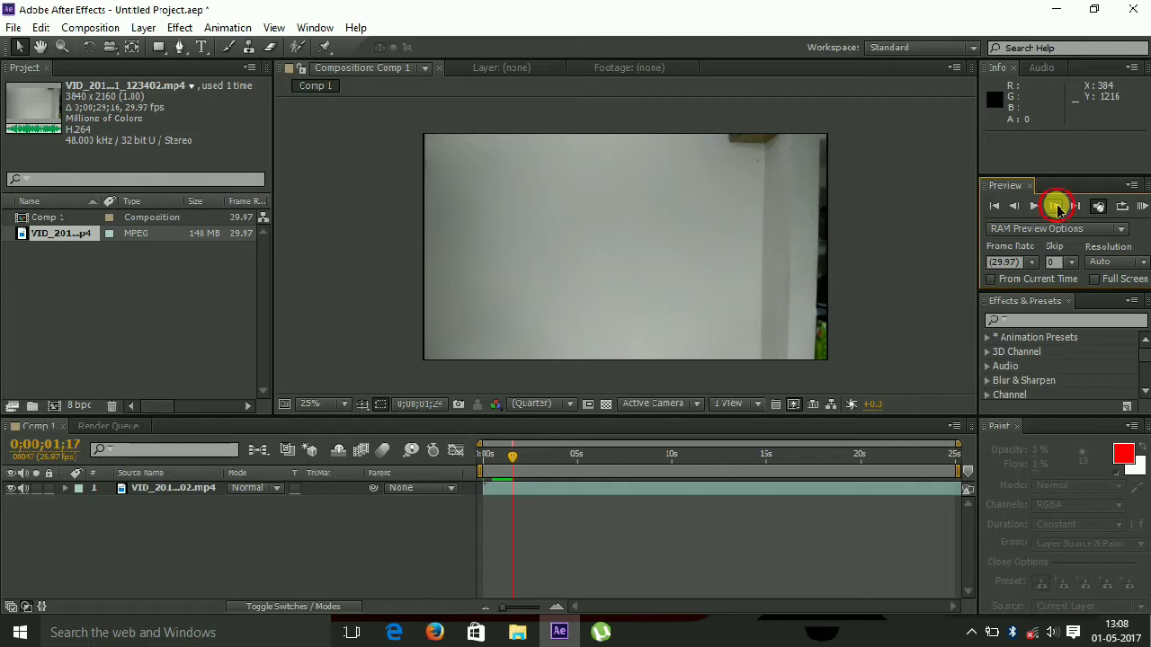
# Step forward frame by frame to about 0;00;03;13, where the person enters the frame.
pyautogui.click(1058, 210)
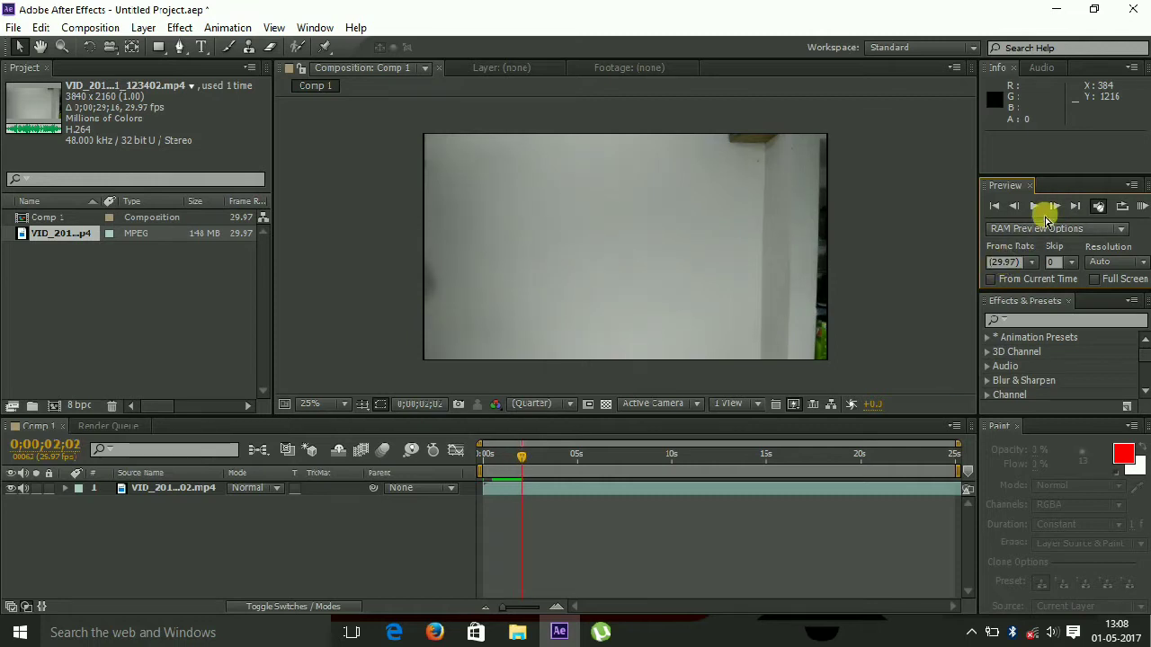
pyautogui.click(1056, 207)
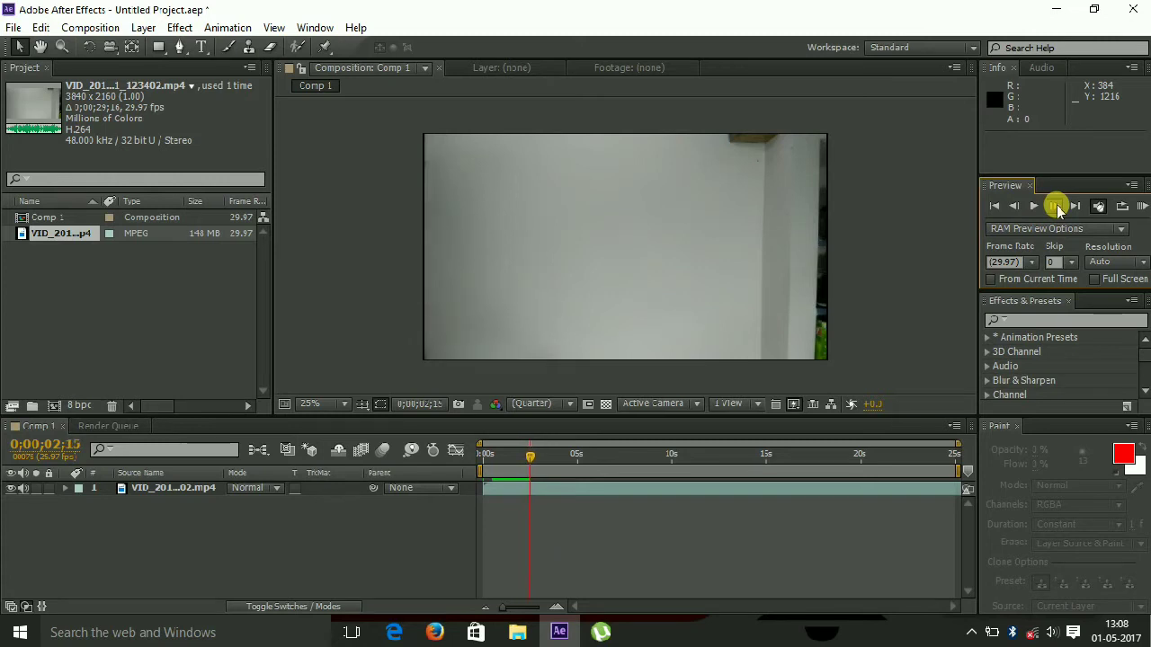
pyautogui.click(1055, 206)
pyautogui.click(1055, 206)
pyautogui.click(1057, 207)
pyautogui.click(1057, 207)
pyautogui.click(1057, 207)
pyautogui.click(1058, 210)
pyautogui.click(1057, 208)
pyautogui.click(1056, 208)
pyautogui.click(1055, 207)
pyautogui.click(1055, 206)
pyautogui.click(1055, 207)
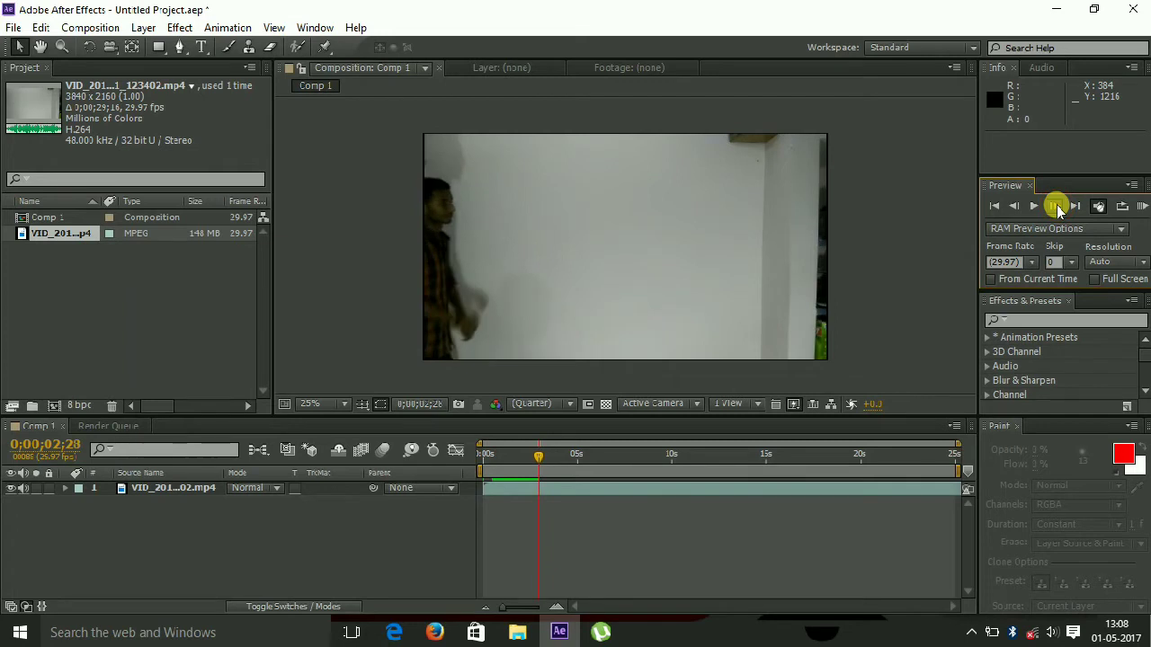
pyautogui.click(1055, 206)
pyautogui.click(1056, 207)
pyautogui.click(1056, 206)
pyautogui.click(1056, 207)
pyautogui.click(1057, 208)
pyautogui.click(1058, 208)
pyautogui.click(1058, 208)
pyautogui.click(1058, 209)
pyautogui.click(1058, 209)
pyautogui.click(1058, 209)
pyautogui.click(1057, 208)
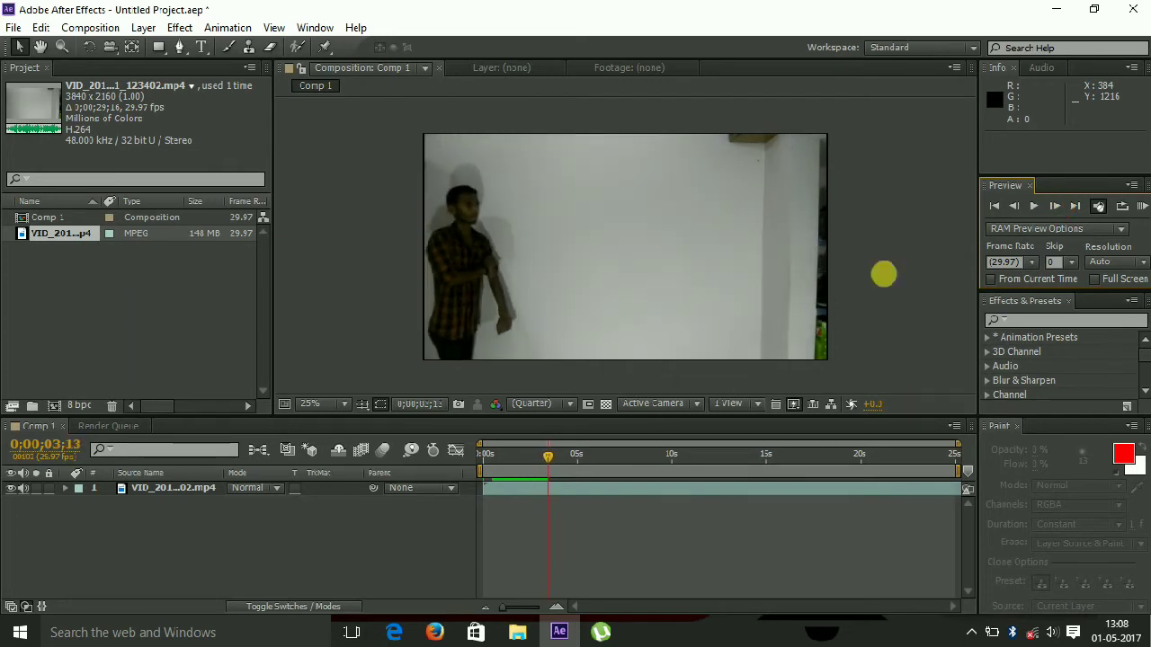
# Set the work area around the walk and trim Comp 1 to it, leaving 18 seconds.
pyautogui.moveTo(476, 474); pyautogui.dragTo(534, 482)
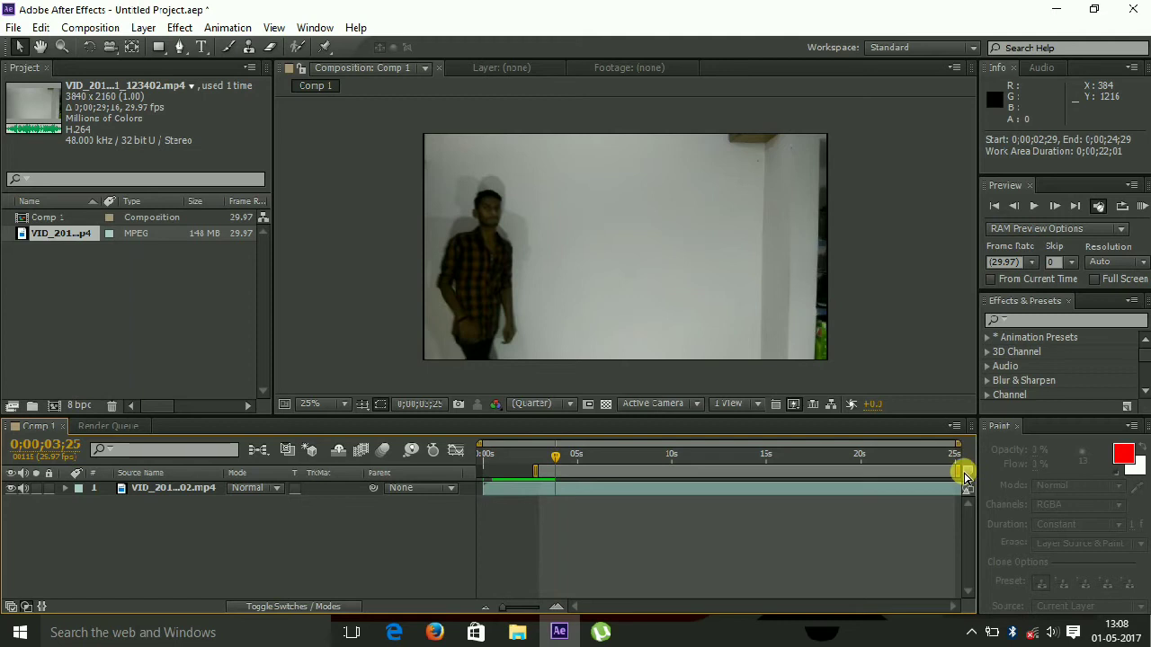
pyautogui.moveTo(960, 472); pyautogui.dragTo(926, 472)
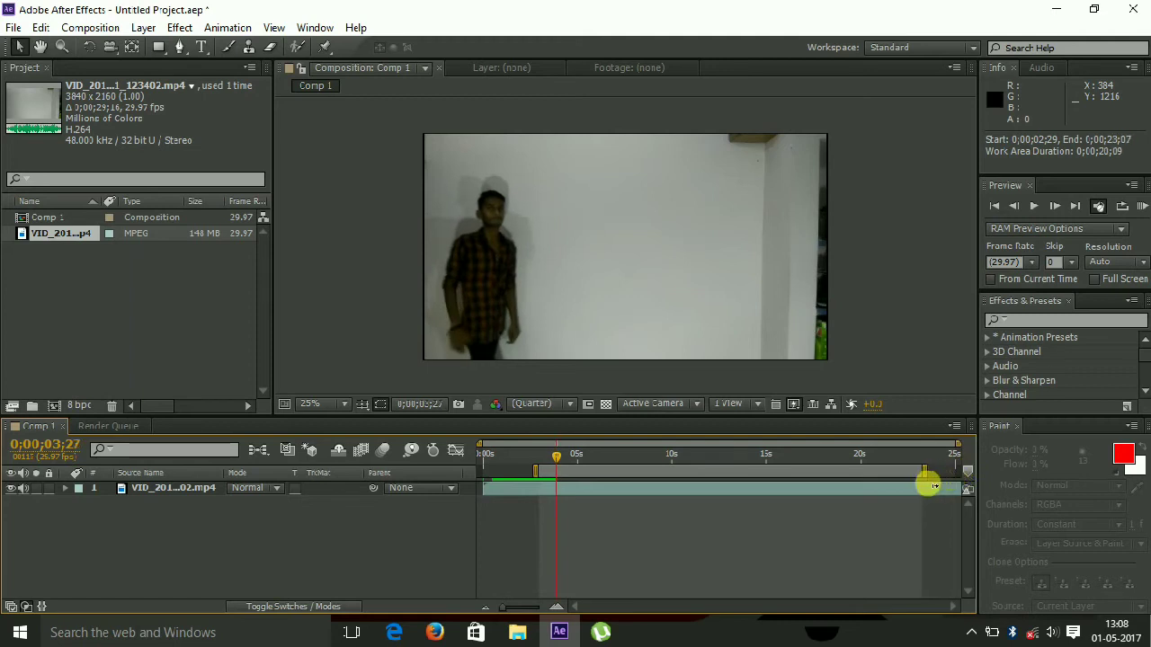
pyautogui.moveTo(926, 486)
pyautogui.mouseDown()
pyautogui.moveTo(924, 471)
pyautogui.moveTo(880, 472)
pyautogui.mouseUp()
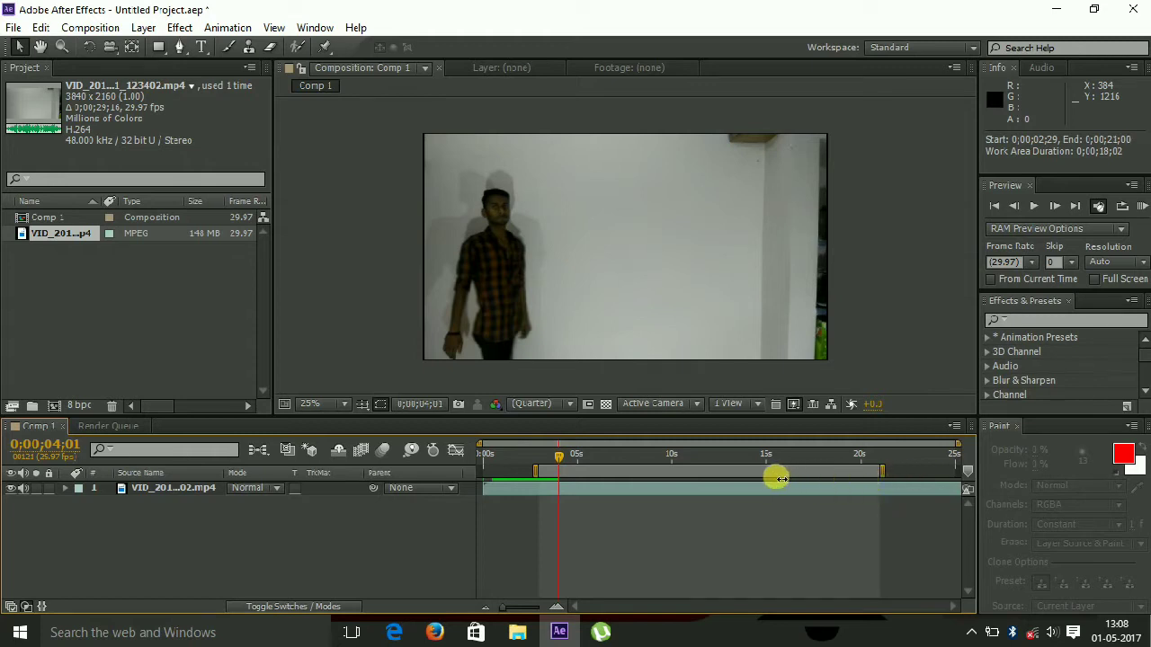
pyautogui.rightClick(719, 476)
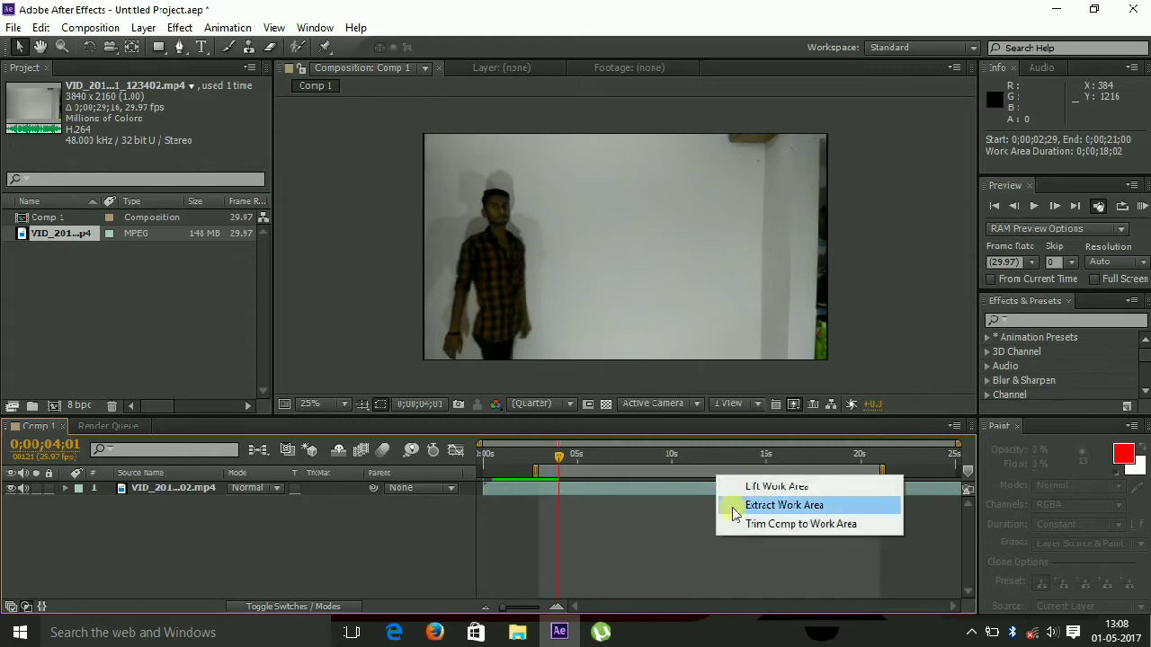
pyautogui.click(760, 524)
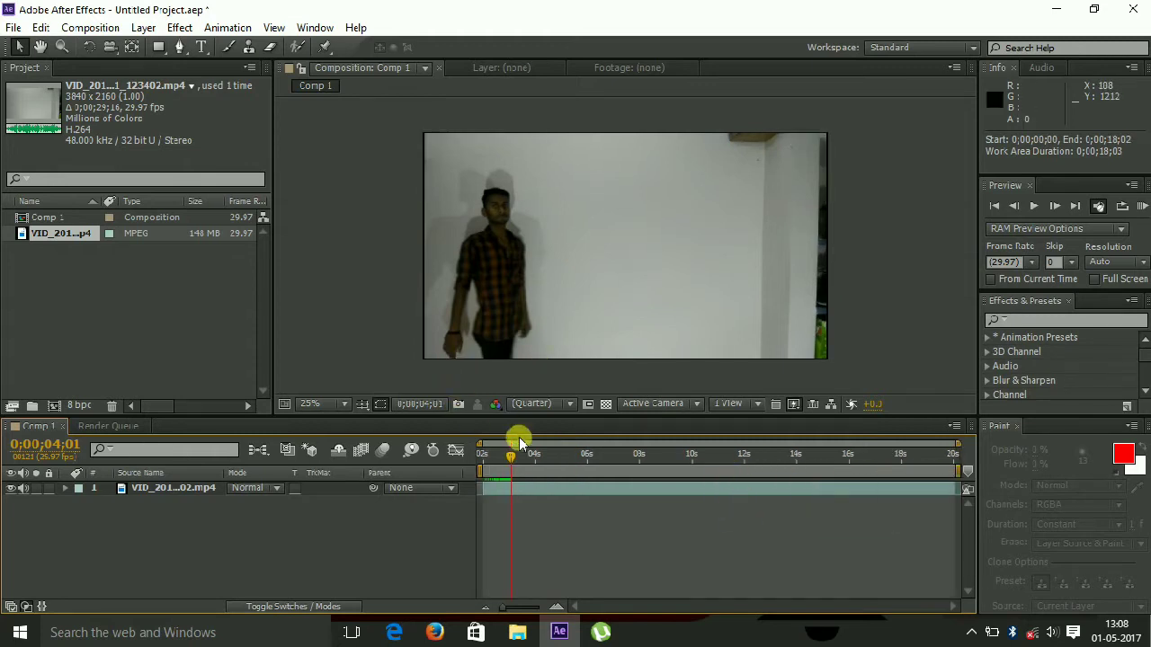
pyautogui.click(484, 468)
pyautogui.click(1014, 207)
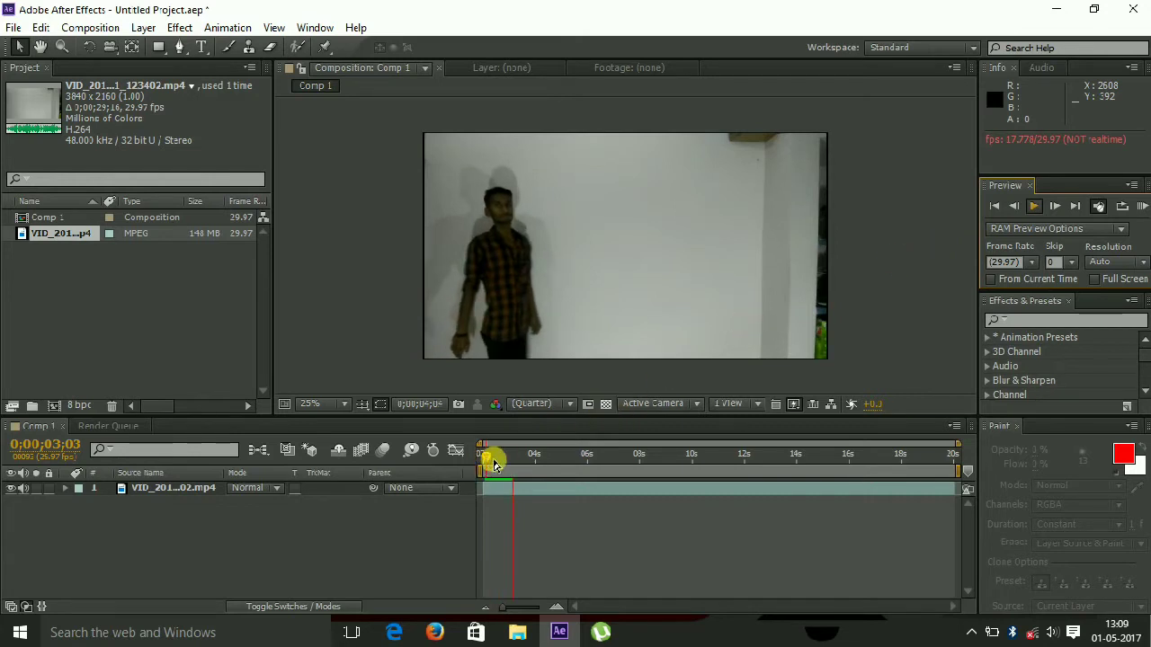
# Scrub to about 4 seconds, then step frame by frame to 0;00;06;05.
pyautogui.moveTo(500, 459); pyautogui.dragTo(533, 457)
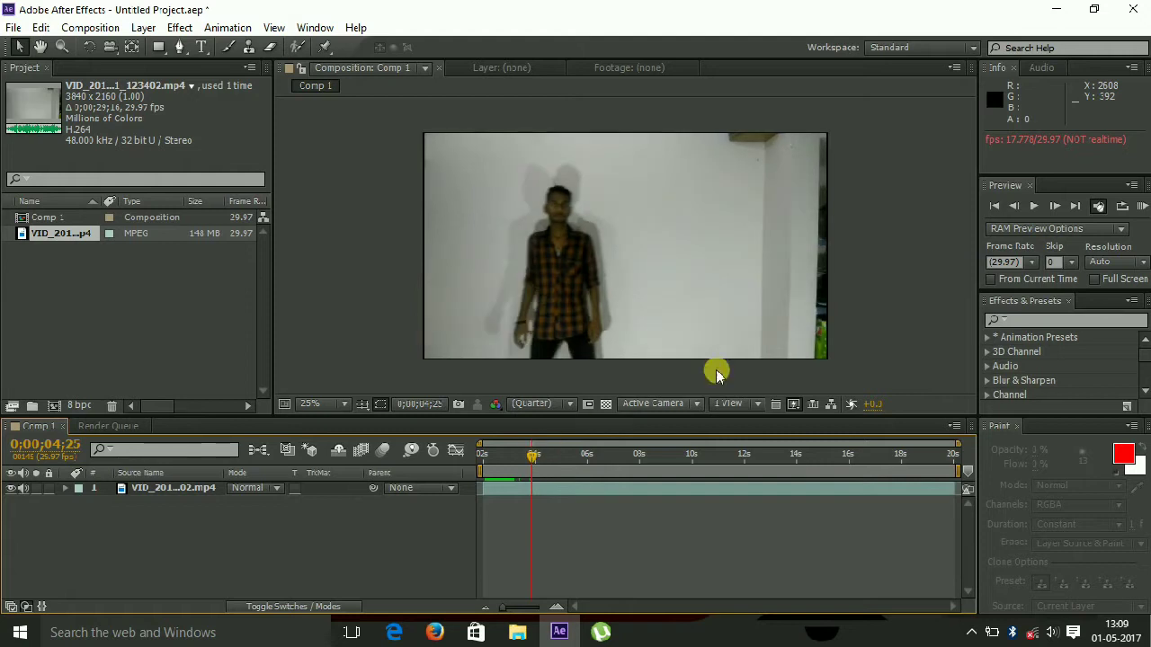
pyautogui.click(1054, 207)
pyautogui.click(1054, 206)
pyautogui.click(1054, 206)
pyautogui.click(1053, 206)
pyautogui.click(1054, 206)
pyautogui.click(1054, 207)
pyautogui.click(1053, 207)
pyautogui.click(1054, 207)
pyautogui.click(1054, 207)
pyautogui.click(1053, 206)
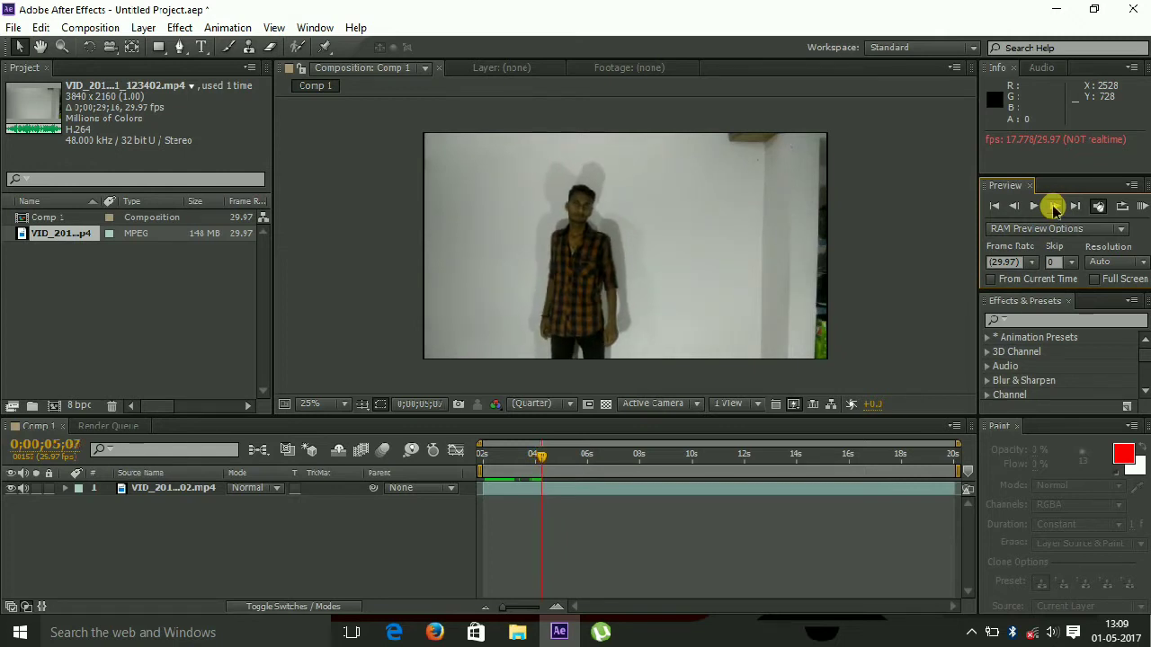
pyautogui.click(1053, 206)
pyautogui.click(1053, 206)
pyautogui.click(1054, 207)
pyautogui.click(1053, 207)
pyautogui.click(1054, 207)
pyautogui.click(1053, 206)
pyautogui.click(1053, 207)
pyautogui.click(1054, 207)
pyautogui.click(1053, 206)
pyautogui.click(1053, 207)
pyautogui.click(1054, 206)
pyautogui.click(1053, 207)
pyautogui.click(1053, 207)
pyautogui.click(1053, 206)
pyautogui.click(1054, 206)
pyautogui.click(1054, 207)
pyautogui.click(1053, 207)
pyautogui.click(1054, 206)
pyautogui.click(1054, 207)
pyautogui.click(1054, 207)
pyautogui.click(1054, 207)
pyautogui.click(1054, 207)
pyautogui.click(1053, 206)
pyautogui.click(1054, 206)
pyautogui.click(1054, 207)
pyautogui.click(1054, 206)
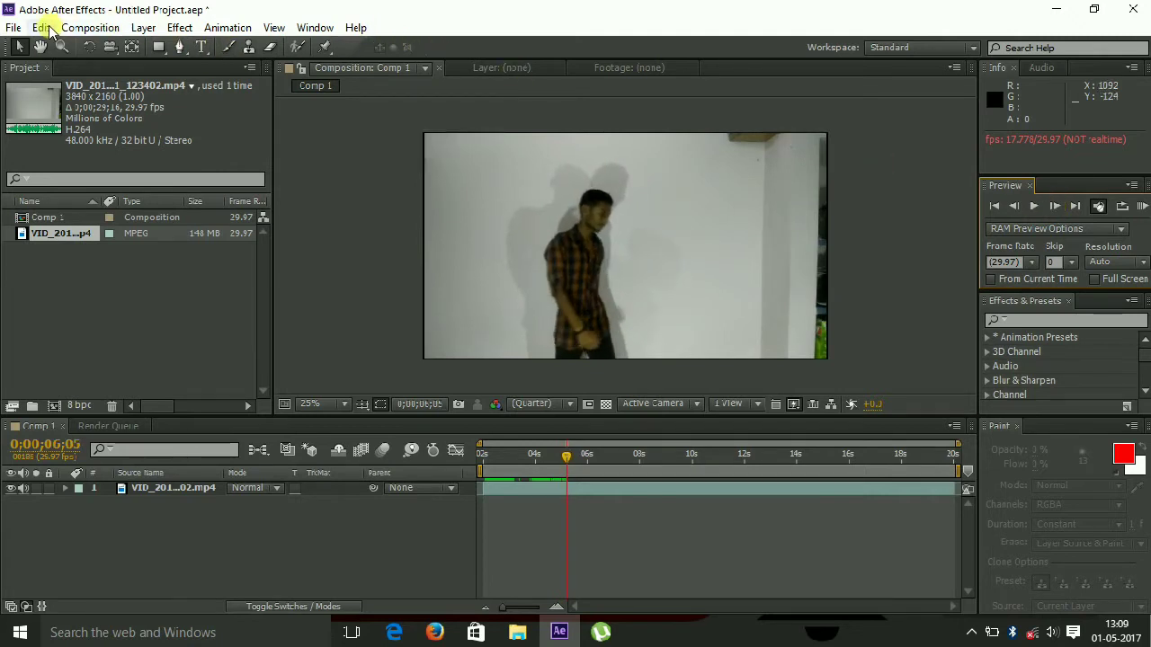
# Split the walking layer at 0;00;06;05 with Edit > Split Layer.
pyautogui.click(48, 23)
pyautogui.click(79, 225)
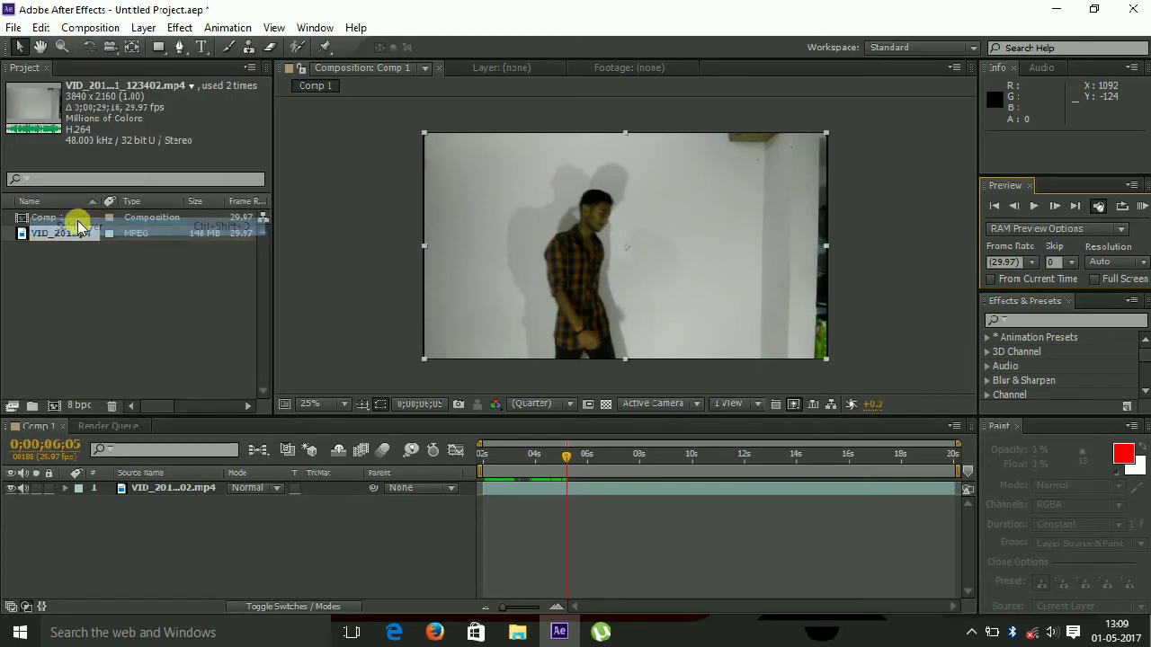
pyautogui.click(1055, 207)
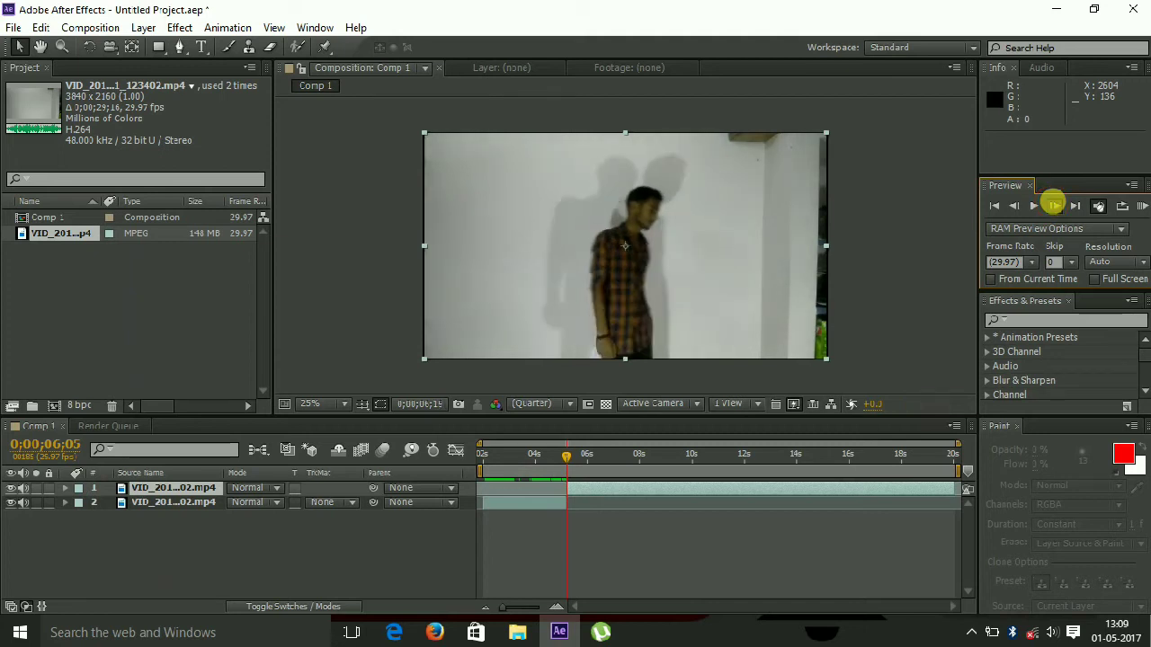
# Step frame by frame forward to about 0;00;07;28 for the next cut.
pyautogui.click(1056, 211)
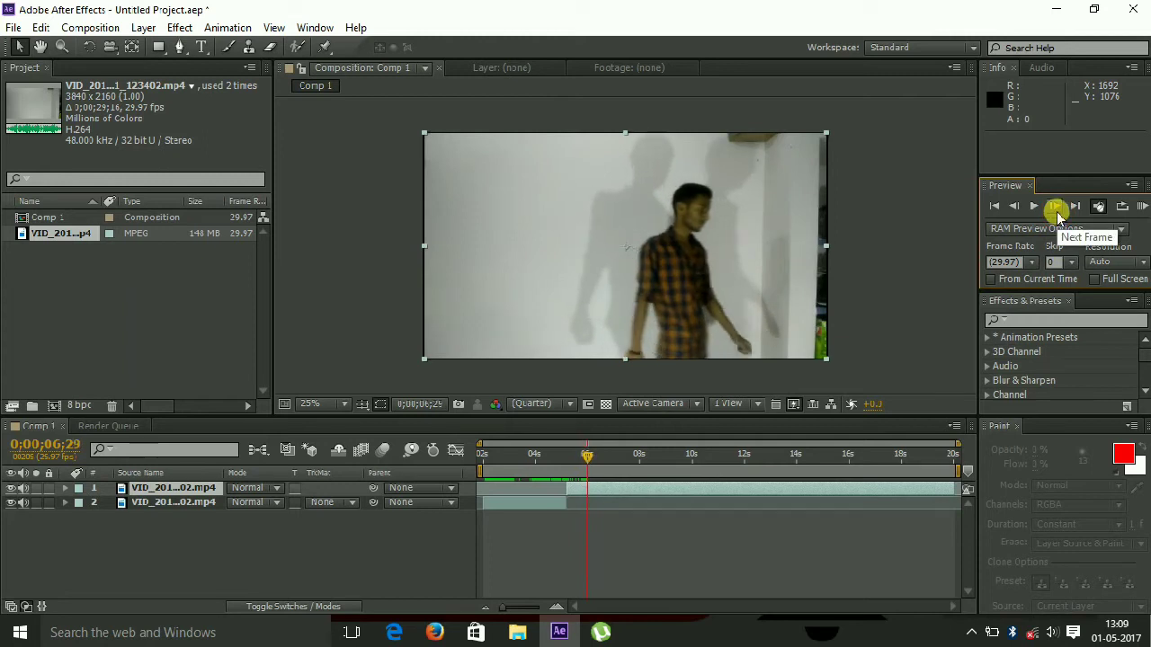
pyautogui.click(1056, 212)
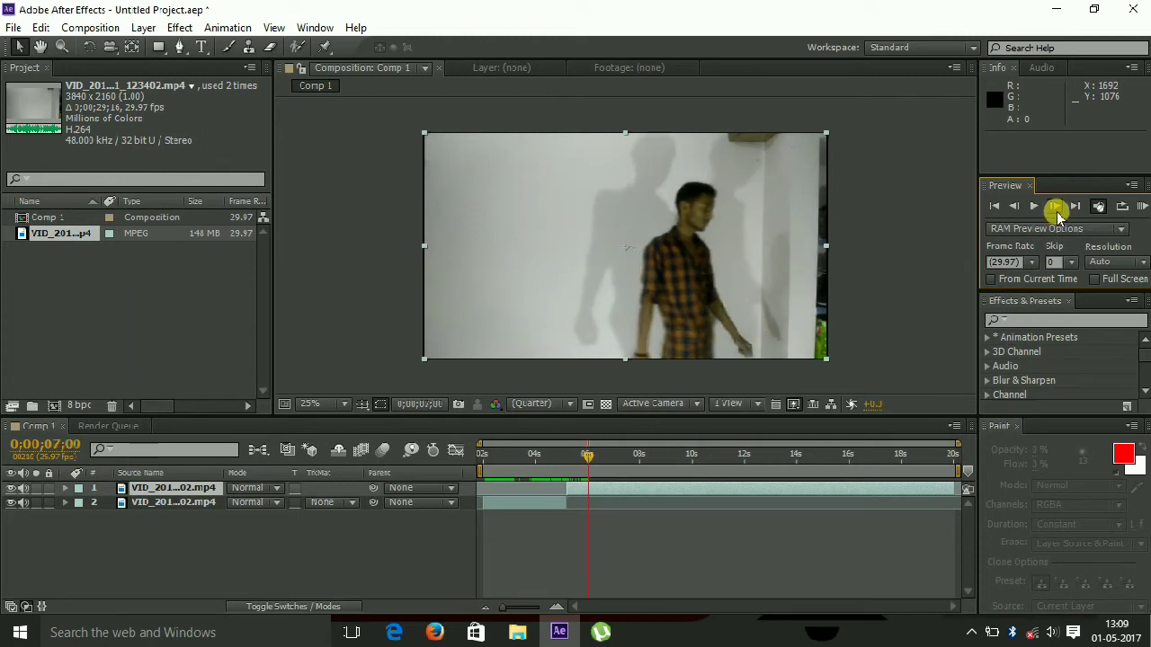
pyautogui.click(1056, 212)
pyautogui.click(1057, 212)
pyautogui.click(1057, 213)
pyautogui.click(1056, 212)
pyautogui.click(1056, 212)
pyautogui.click(1056, 212)
pyautogui.click(1056, 213)
pyautogui.click(1057, 212)
pyautogui.click(1057, 212)
pyautogui.click(1056, 212)
pyautogui.click(1056, 212)
pyautogui.click(1056, 213)
pyautogui.click(1056, 212)
pyautogui.click(1057, 212)
pyautogui.click(1056, 212)
pyautogui.click(1056, 212)
pyautogui.click(1056, 212)
pyautogui.click(1056, 212)
pyautogui.click(1056, 212)
pyautogui.click(1056, 212)
pyautogui.click(1057, 212)
pyautogui.click(1056, 212)
pyautogui.click(1057, 212)
pyautogui.click(1056, 212)
pyautogui.click(1057, 212)
pyautogui.click(1057, 212)
pyautogui.click(1057, 212)
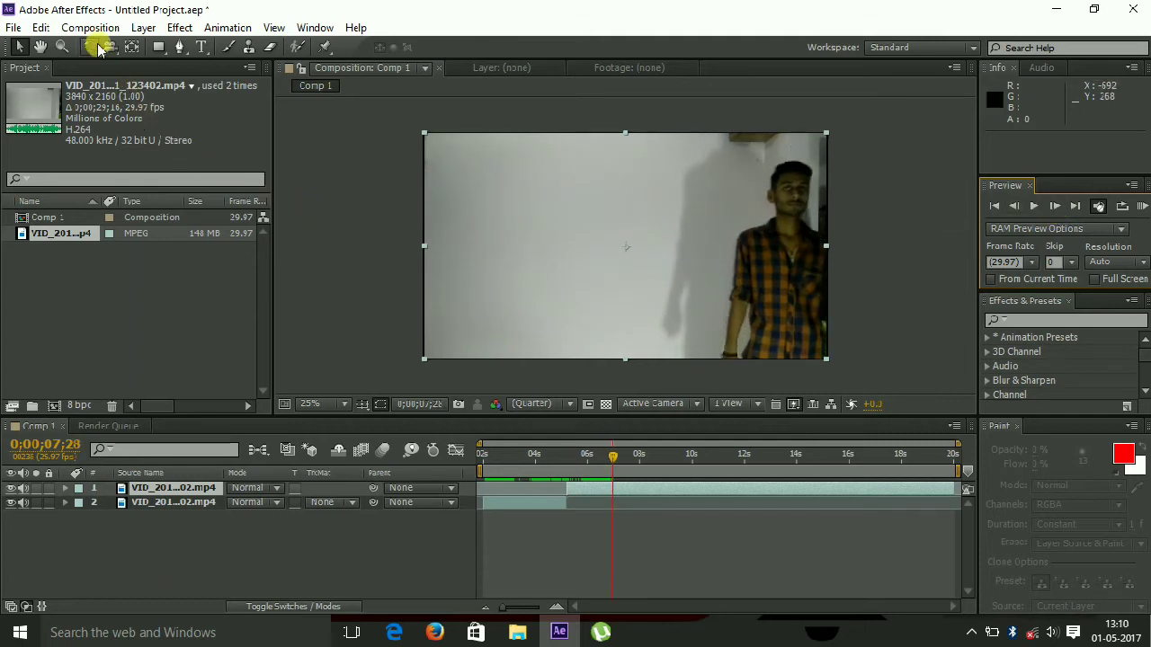
pyautogui.click(42, 27)
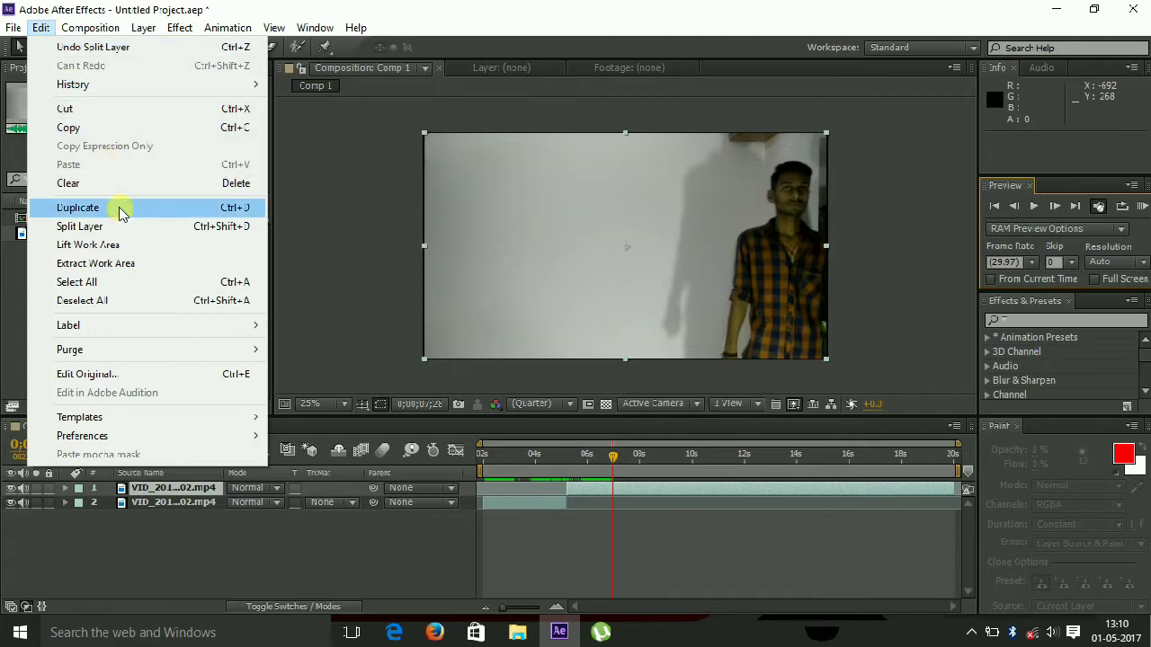
# Split the top layer at 0;00;07;28, then step frame by frame to about 0;00;09;21.
pyautogui.click(129, 229)
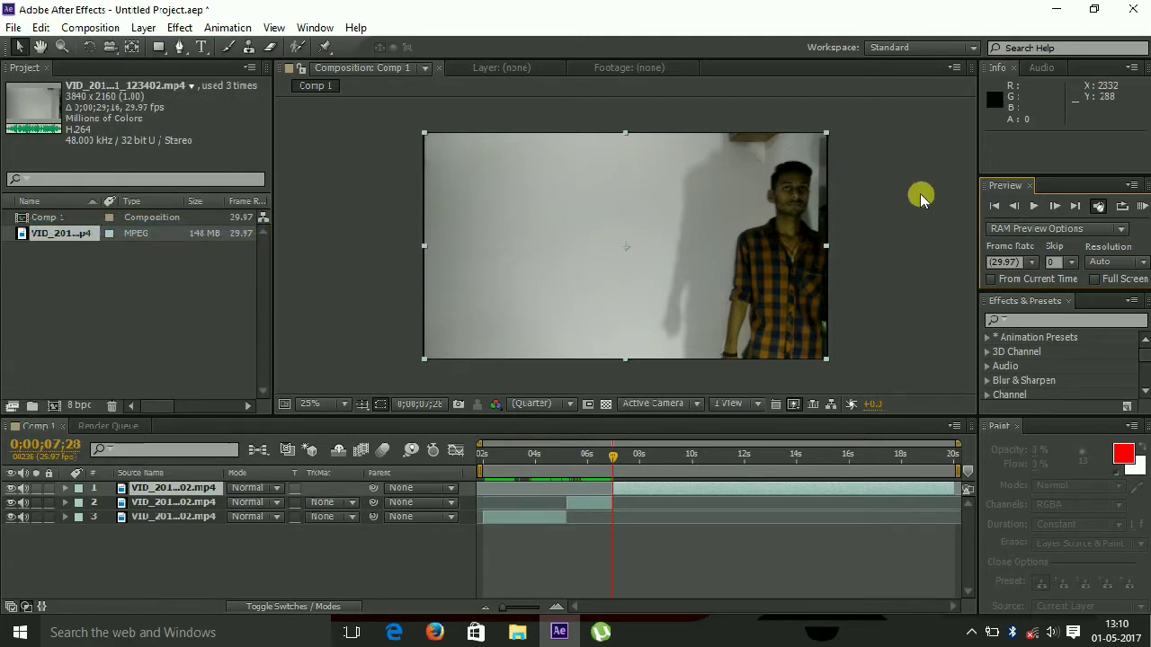
pyautogui.click(1054, 206)
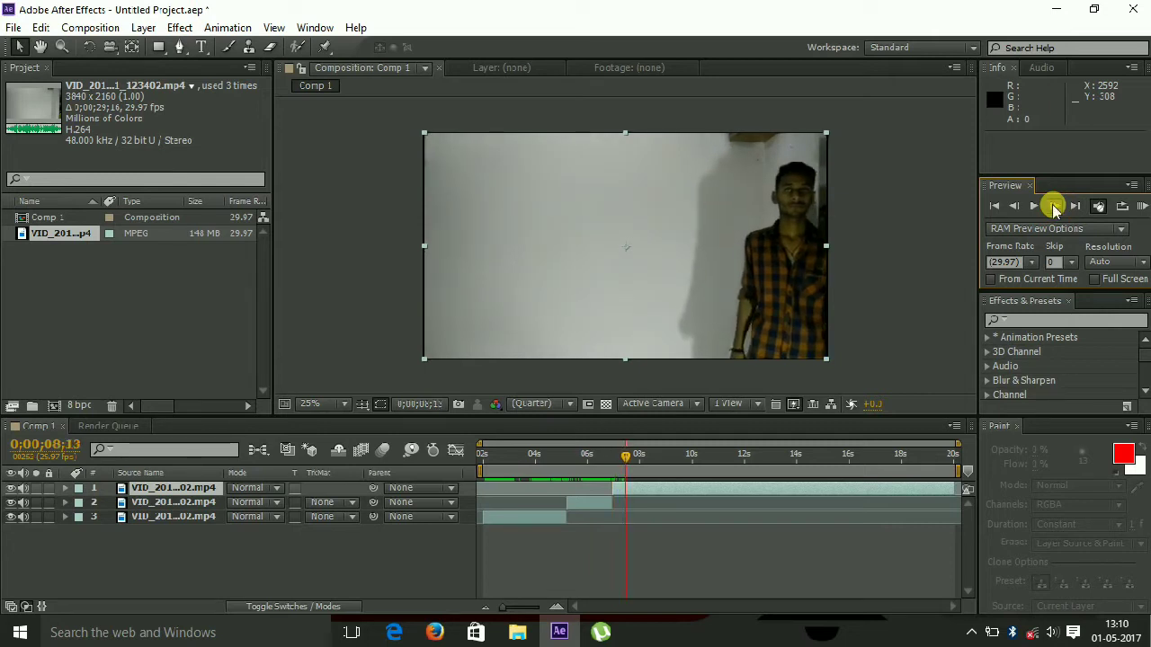
pyautogui.click(1054, 206)
pyautogui.click(1054, 206)
pyautogui.click(1053, 206)
pyautogui.click(1054, 205)
pyautogui.click(1054, 206)
pyautogui.click(1054, 206)
pyautogui.click(1053, 206)
pyautogui.click(1053, 206)
pyautogui.click(1053, 206)
pyautogui.click(1053, 206)
pyautogui.click(1053, 206)
pyautogui.click(1053, 206)
pyautogui.click(1053, 206)
pyautogui.click(1053, 205)
pyautogui.click(1054, 206)
pyautogui.click(1054, 206)
pyautogui.click(1054, 206)
pyautogui.click(1054, 206)
pyautogui.click(1054, 206)
pyautogui.click(1054, 206)
pyautogui.click(1053, 206)
pyautogui.click(1054, 206)
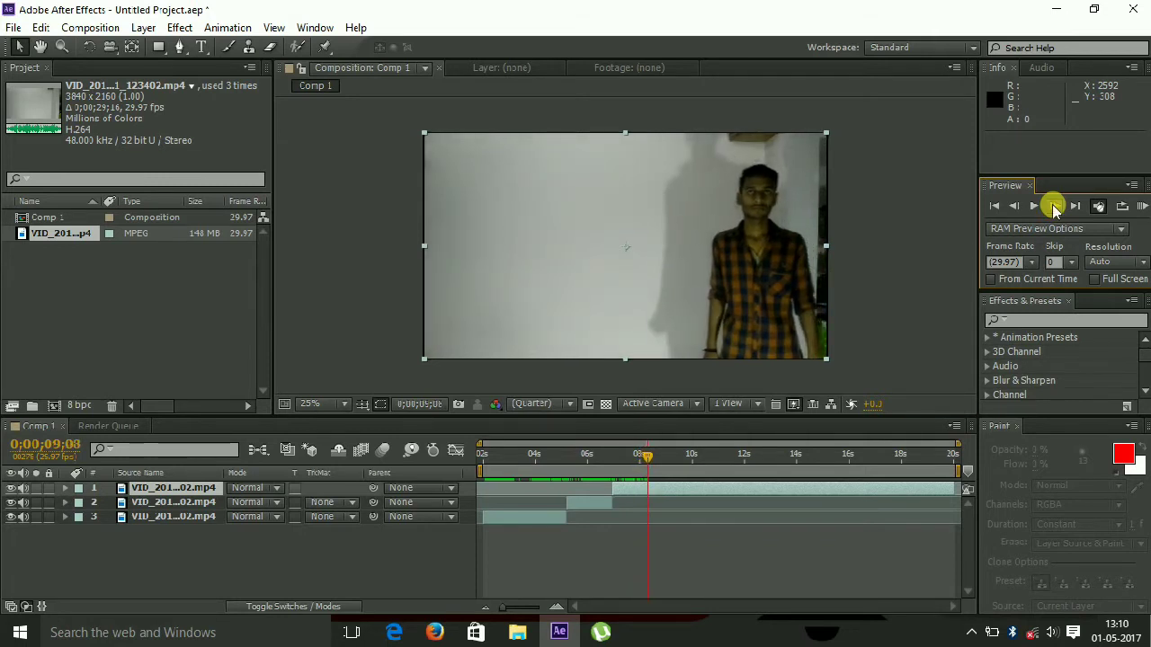
pyautogui.click(1053, 206)
pyautogui.click(1053, 206)
pyautogui.click(1054, 206)
pyautogui.click(1054, 206)
pyautogui.click(1054, 206)
pyautogui.click(1054, 206)
pyautogui.click(1053, 206)
pyautogui.click(1053, 206)
pyautogui.click(1054, 205)
pyautogui.click(1054, 206)
pyautogui.click(1053, 206)
pyautogui.click(1053, 206)
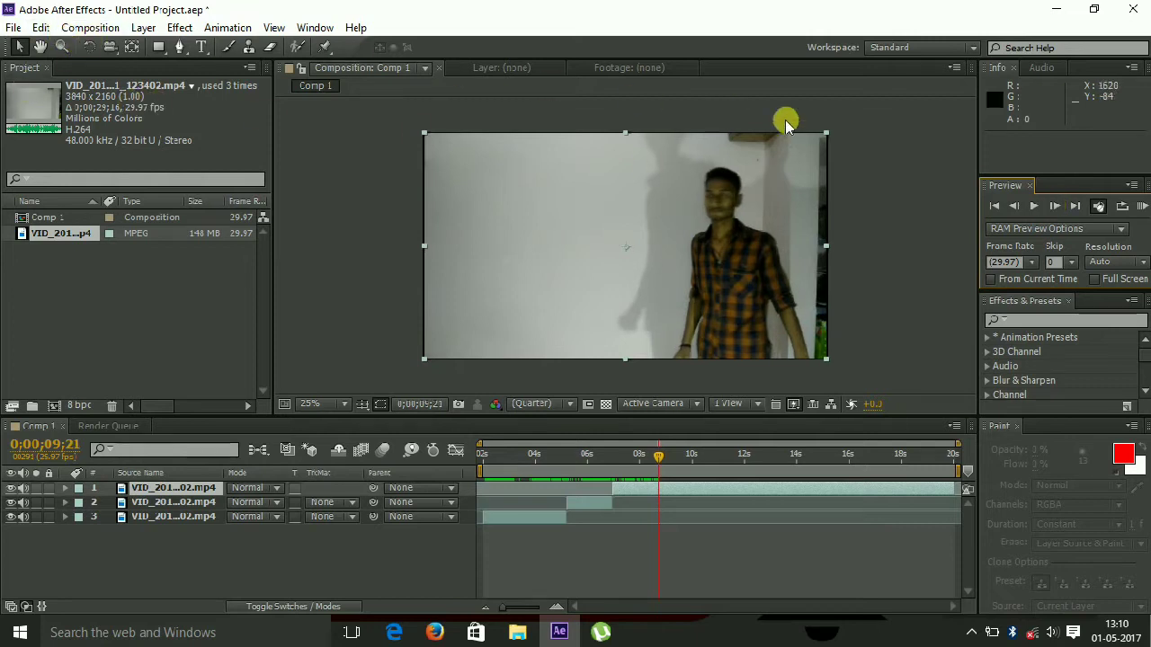
# Advance to 9;23 and split the top layer there, giving four layers.
pyautogui.click(1053, 206)
pyautogui.click(1053, 206)
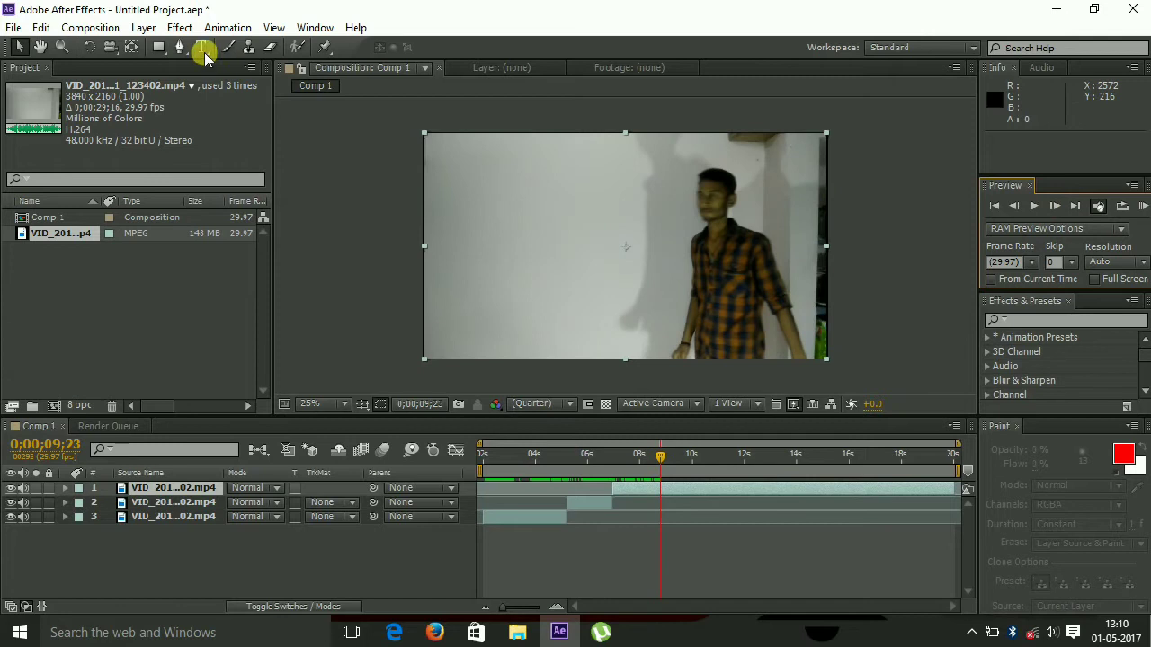
pyautogui.click(41, 28)
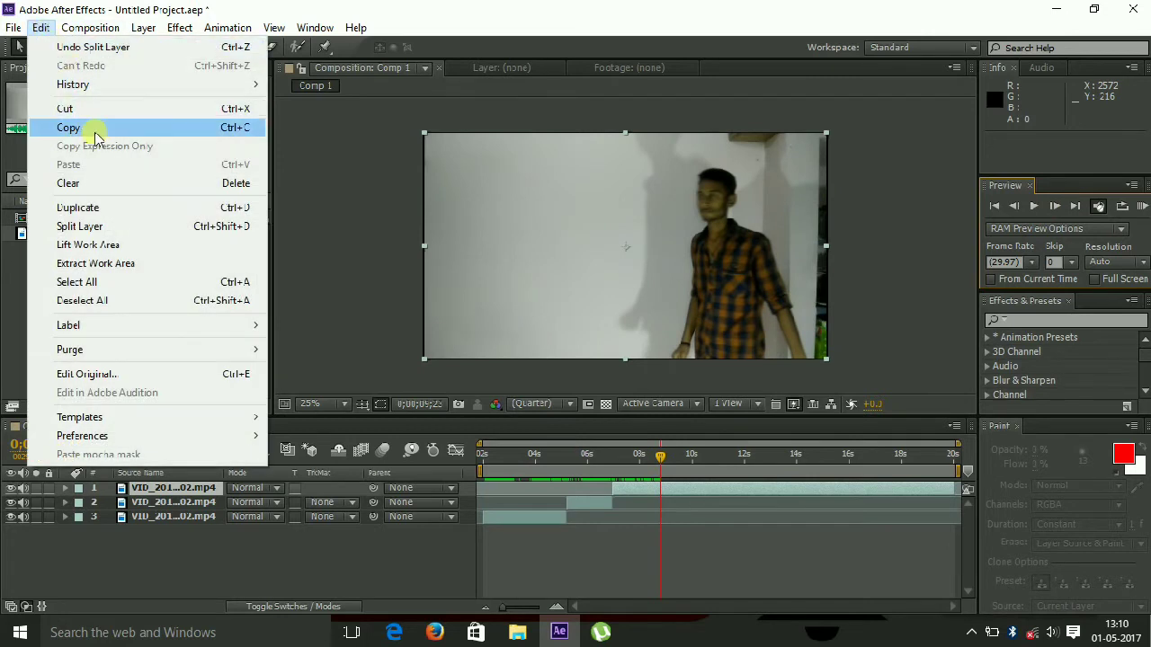
pyautogui.click(106, 226)
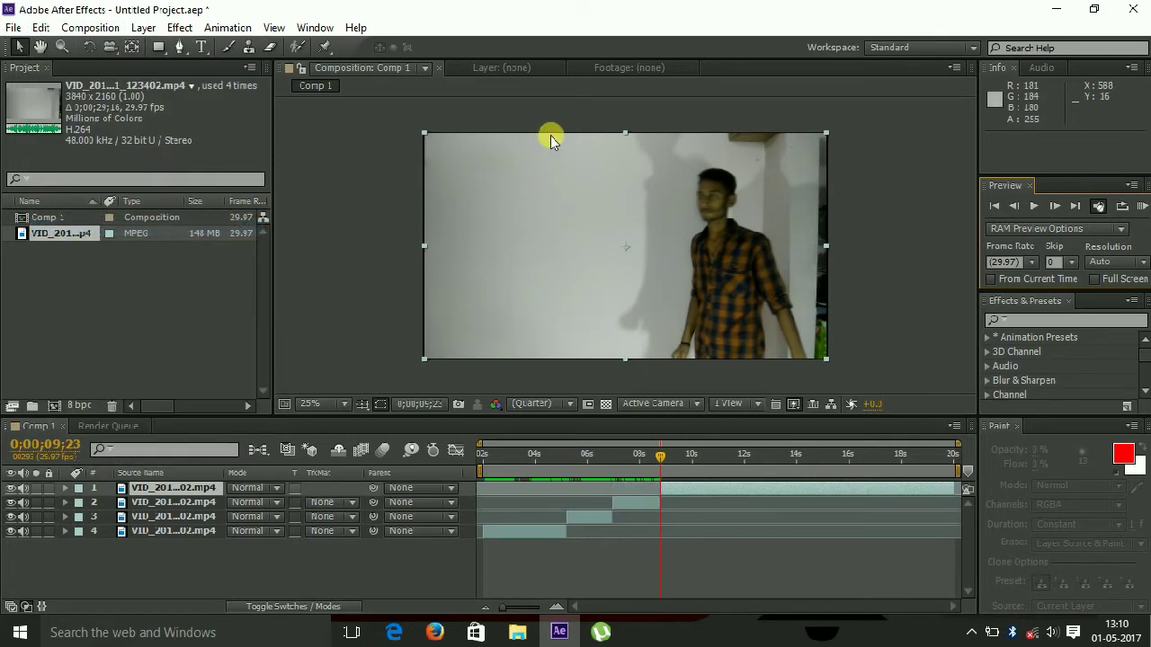
# Play and step through the walk to land on 0;00;12;15 for the next cut.
pyautogui.click(1057, 206)
pyautogui.click(1057, 206)
pyautogui.click(1057, 206)
pyautogui.click(1057, 205)
pyautogui.click(1058, 206)
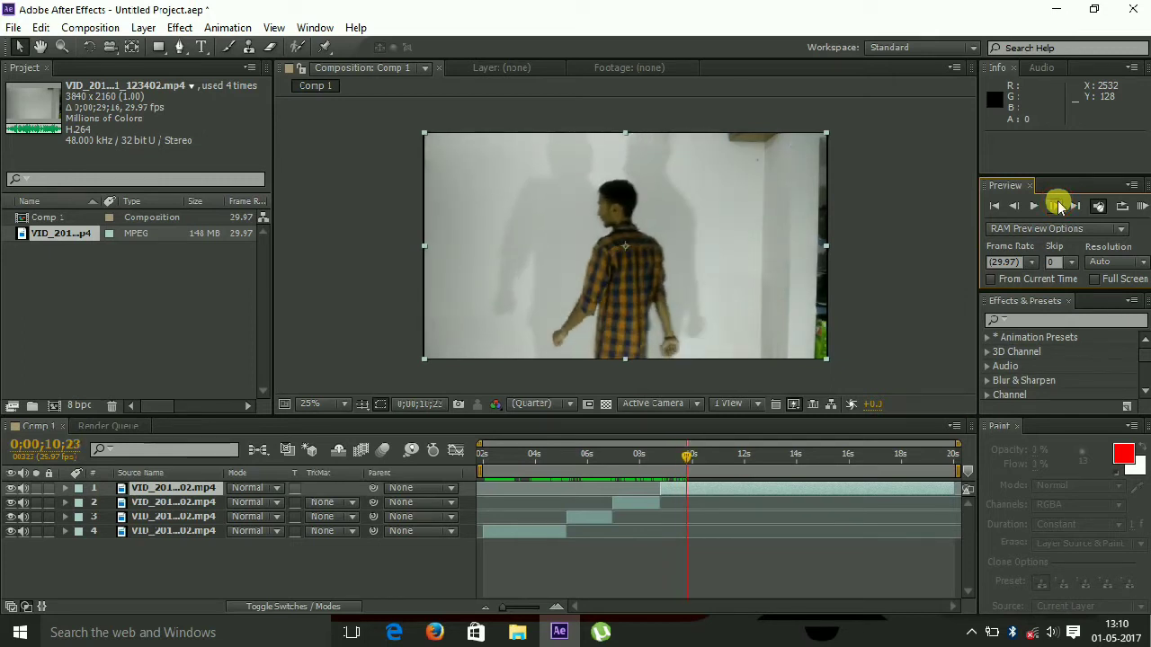
pyautogui.click(1057, 206)
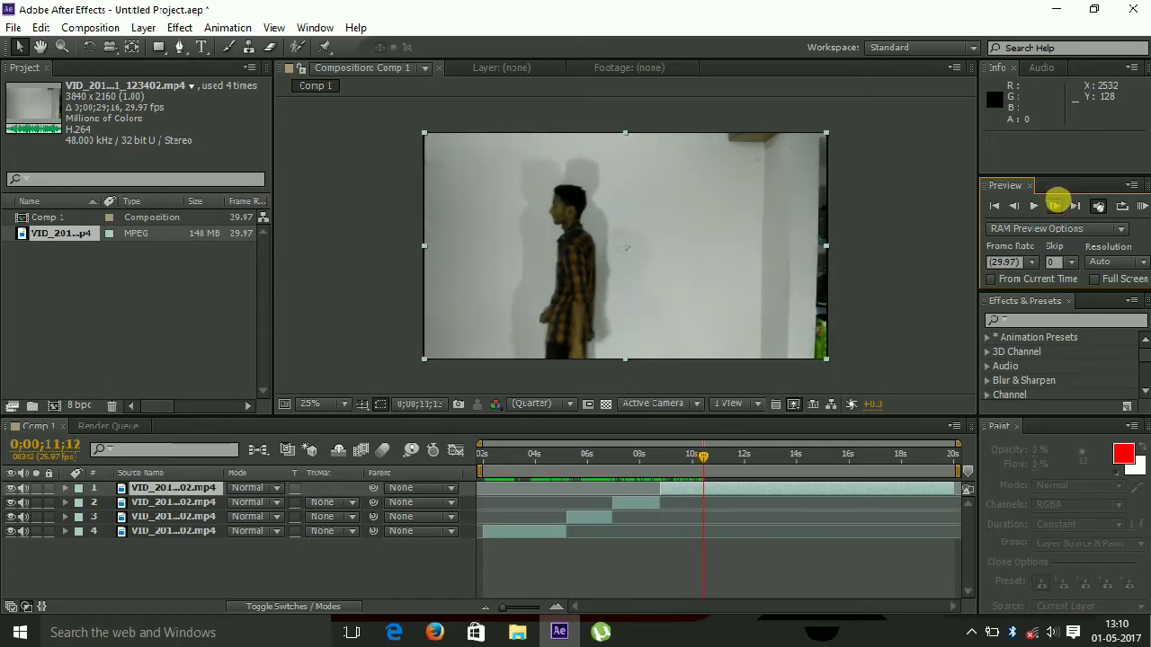
pyautogui.click(1056, 202)
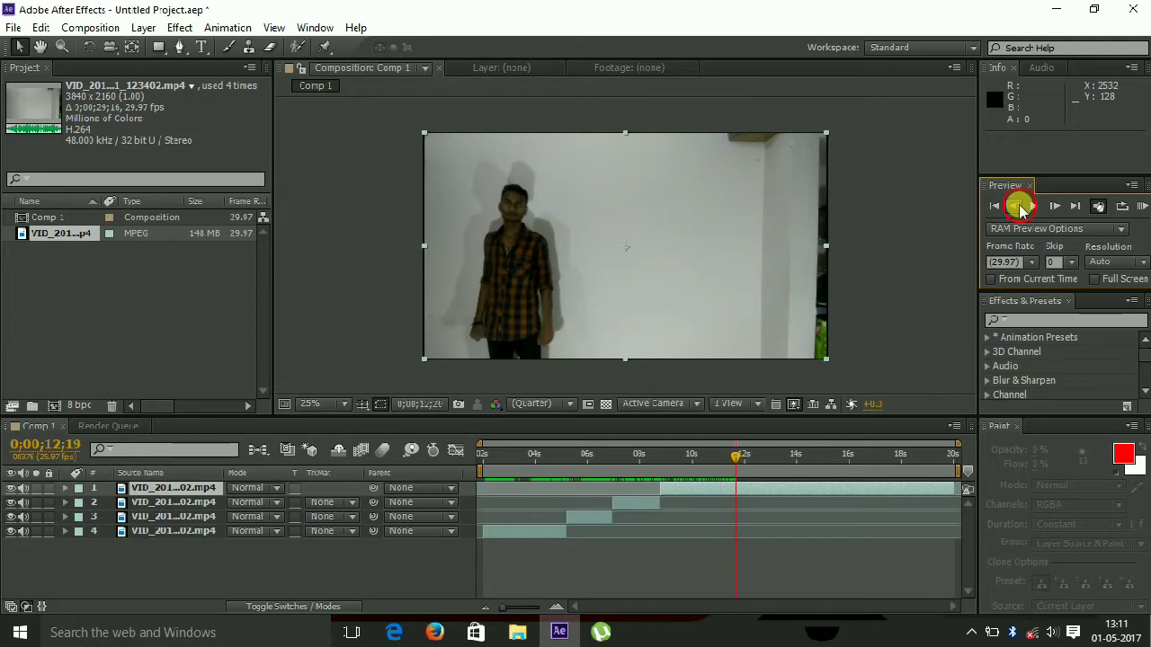
pyautogui.click(1019, 209)
pyautogui.click(1019, 208)
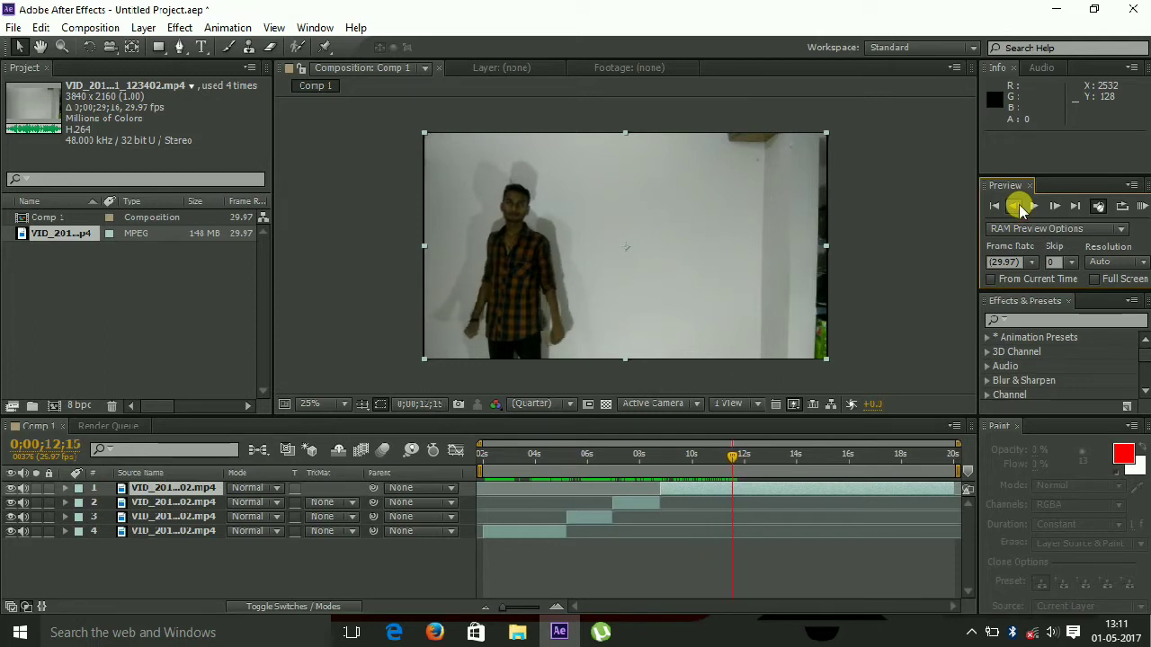
pyautogui.click(40, 28)
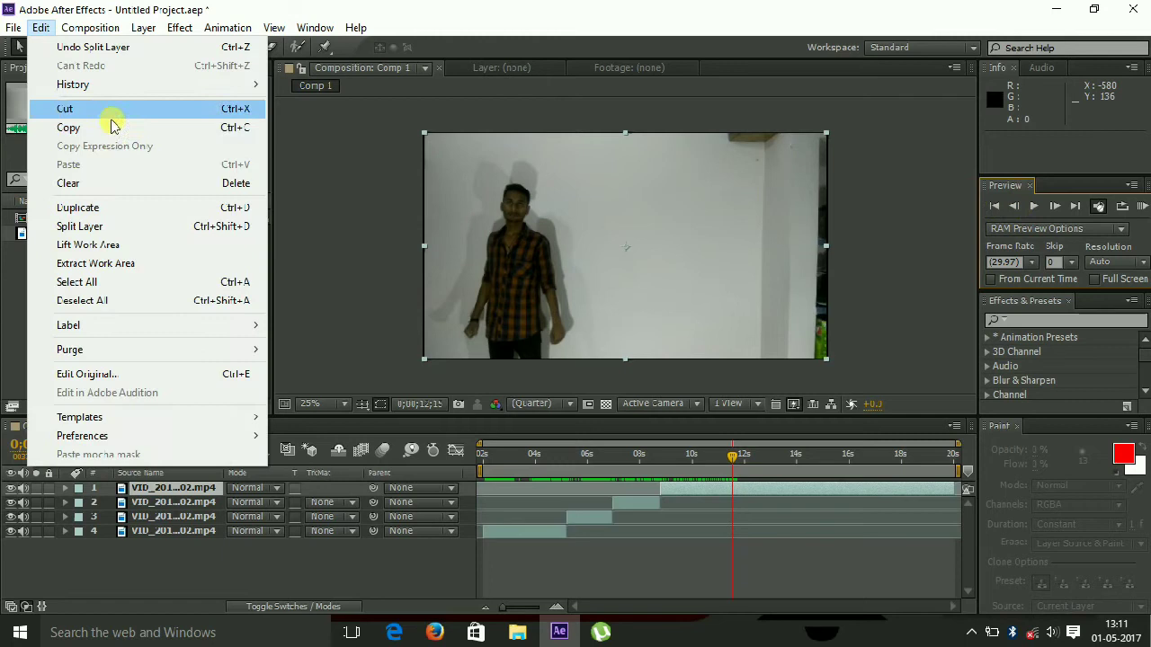
# Split the top layer at 12;15 and step a few frames past the cut.
pyautogui.click(120, 223)
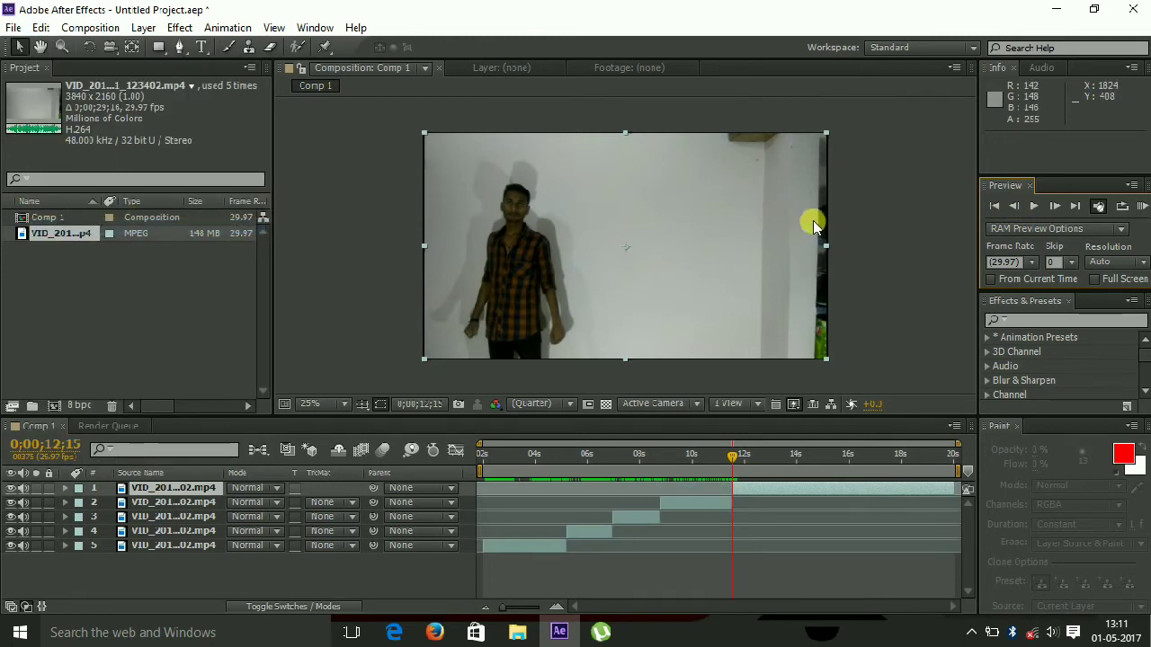
pyautogui.click(1050, 208)
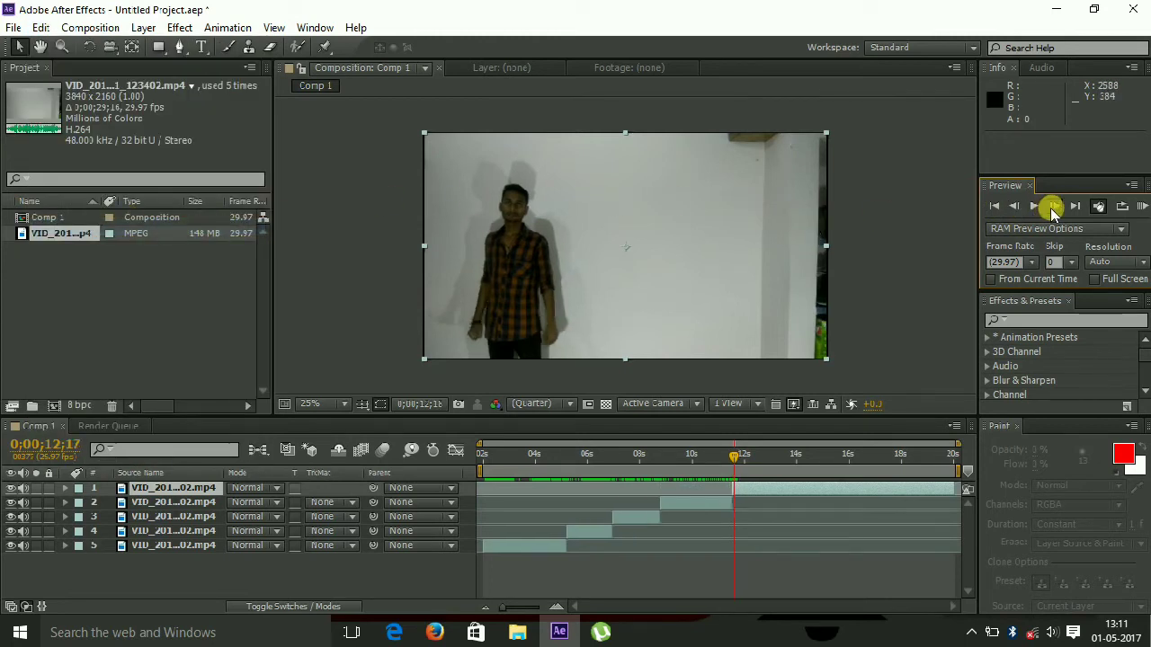
pyautogui.click(1054, 207)
pyautogui.click(1054, 208)
pyautogui.click(1053, 208)
# Keep stepping forward frame by frame until the time reads 0;00;13;18.
pyautogui.click(1054, 208)
pyautogui.click(1054, 206)
pyautogui.click(1053, 206)
pyautogui.click(1054, 206)
pyautogui.click(1054, 206)
pyautogui.click(1054, 206)
pyautogui.click(1053, 206)
pyautogui.click(1054, 206)
pyautogui.click(1053, 206)
pyautogui.click(1053, 206)
pyautogui.click(1055, 207)
pyautogui.click(1055, 206)
pyautogui.click(1054, 207)
pyautogui.click(1055, 207)
pyautogui.click(1054, 207)
pyautogui.click(1054, 207)
pyautogui.click(1054, 206)
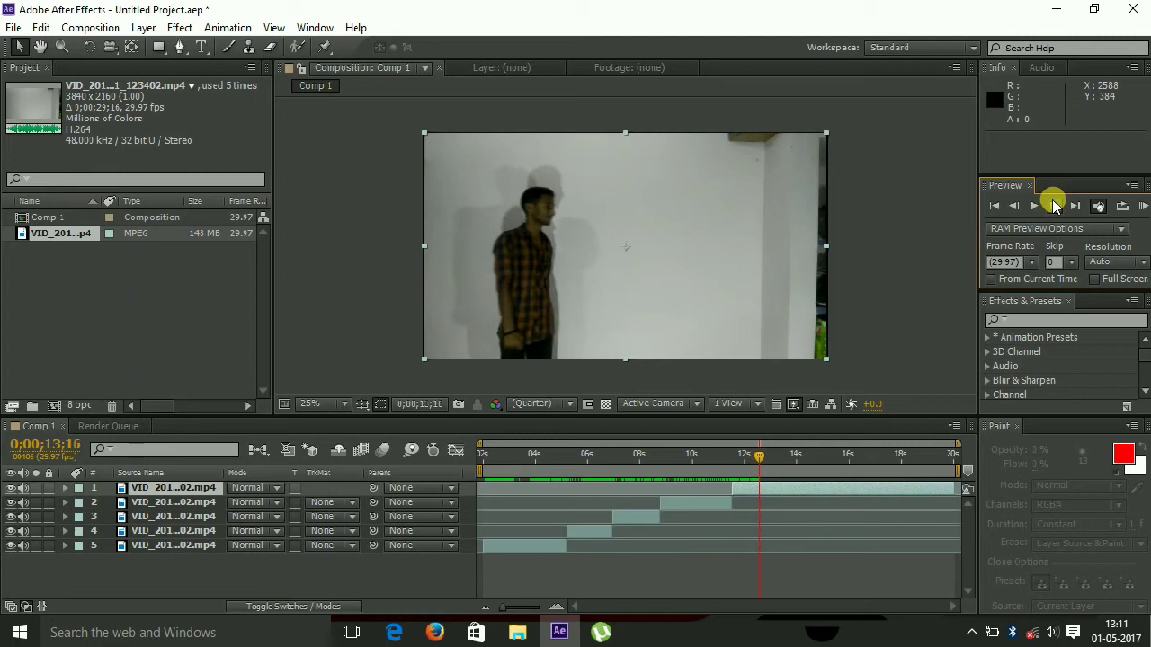
pyautogui.click(1054, 206)
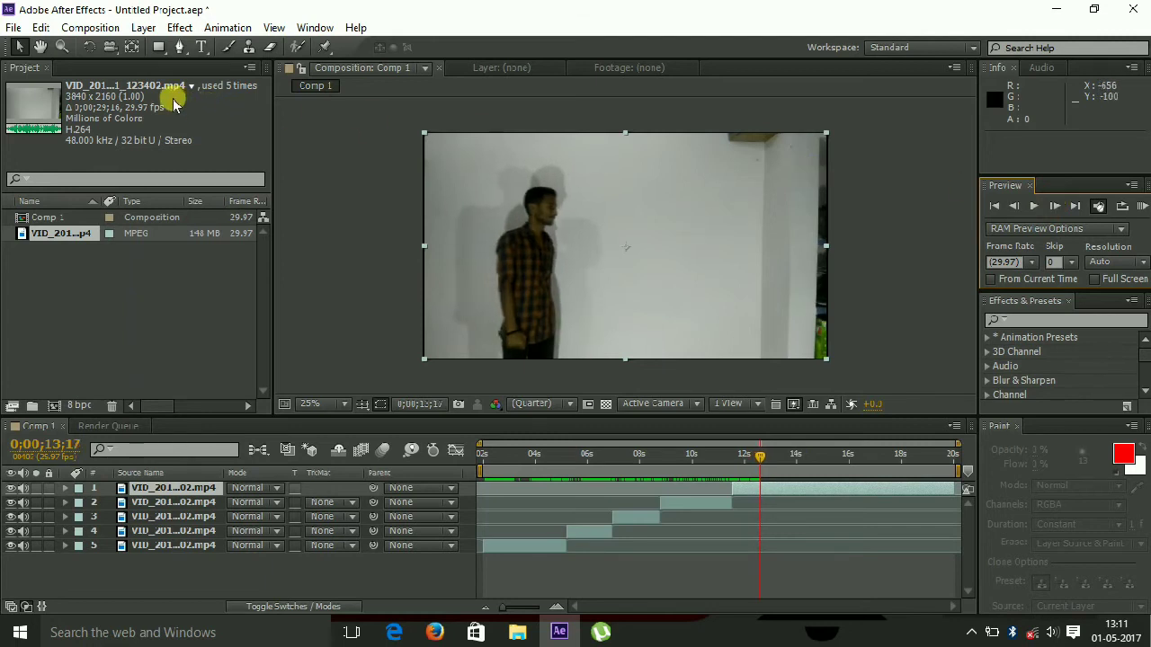
pyautogui.click(1054, 205)
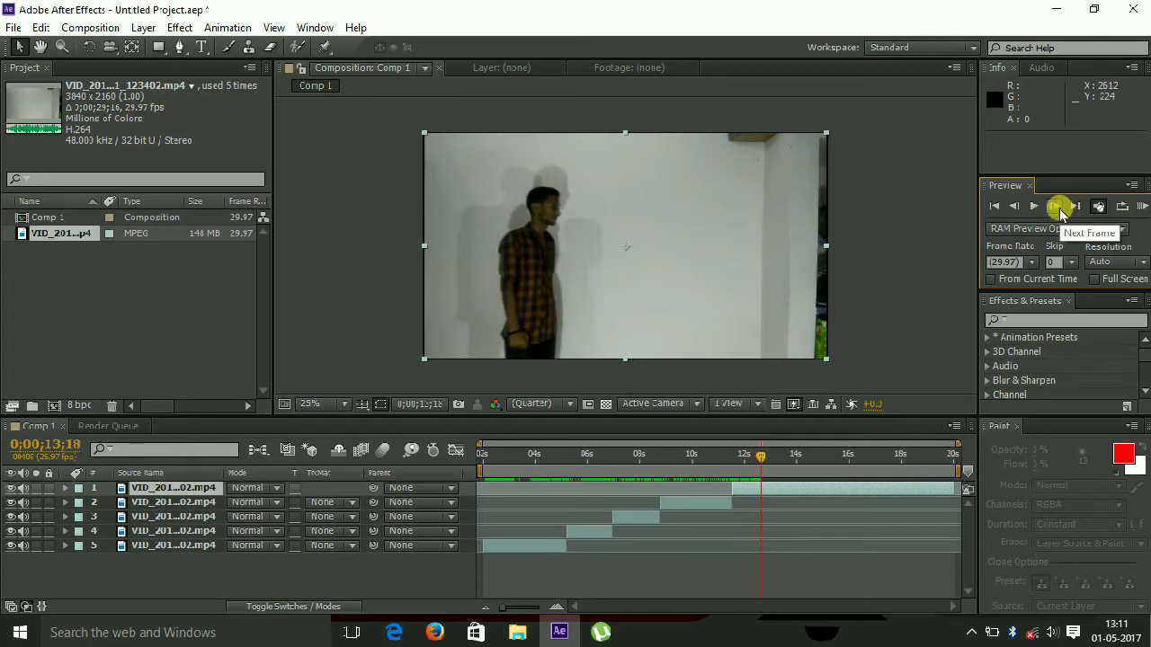
pyautogui.click(41, 27)
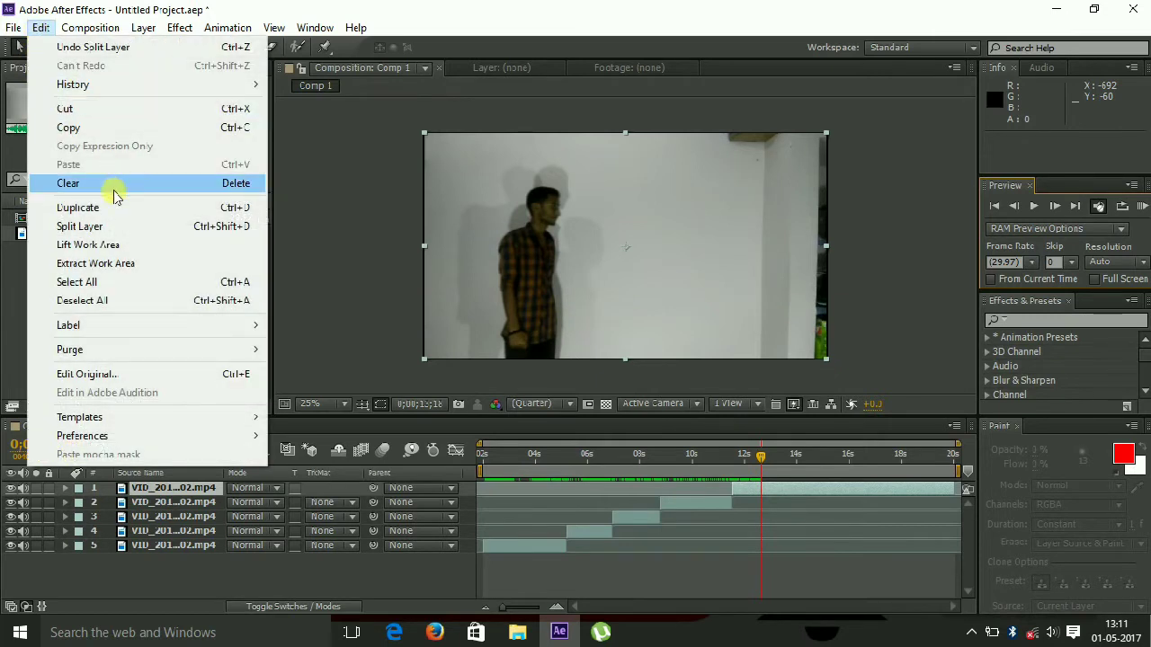
# Split the top layer at 13;18 to make six layers, then advance frame by frame.
pyautogui.click(117, 227)
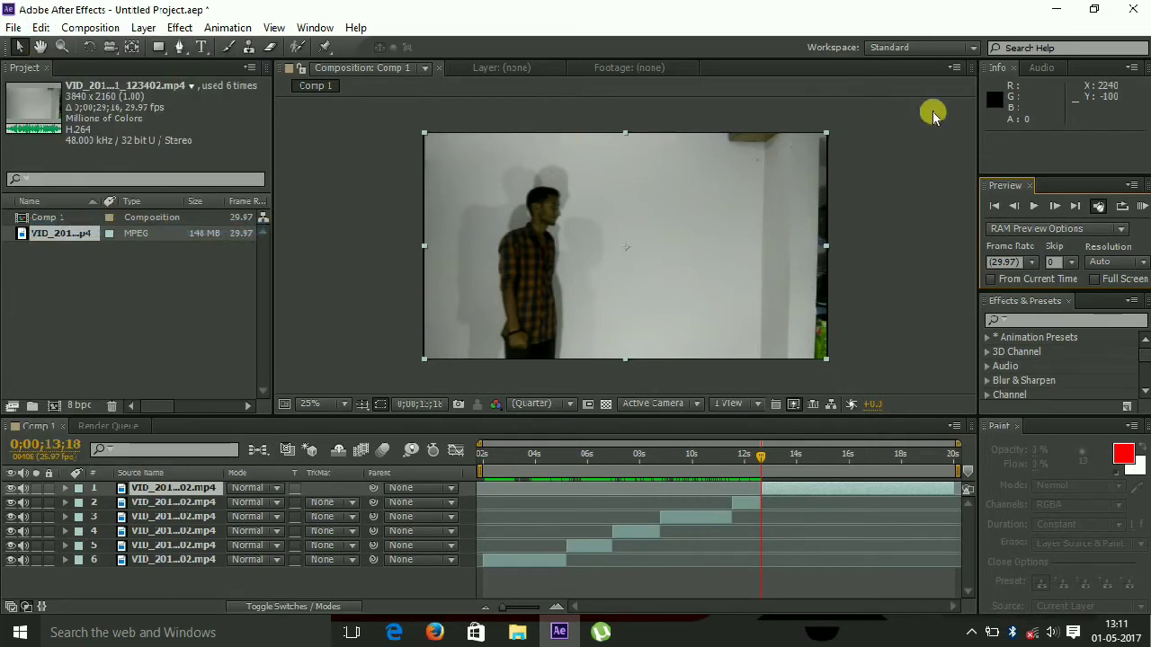
pyautogui.click(1056, 206)
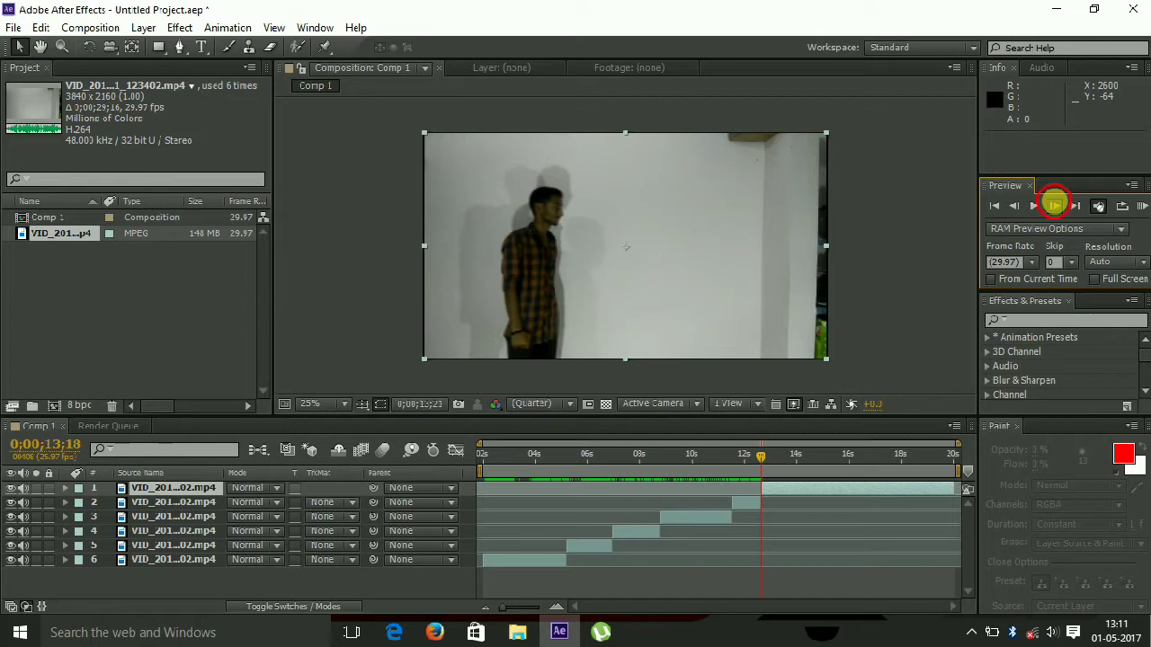
pyautogui.click(1055, 205)
pyautogui.click(1055, 206)
pyautogui.click(1056, 206)
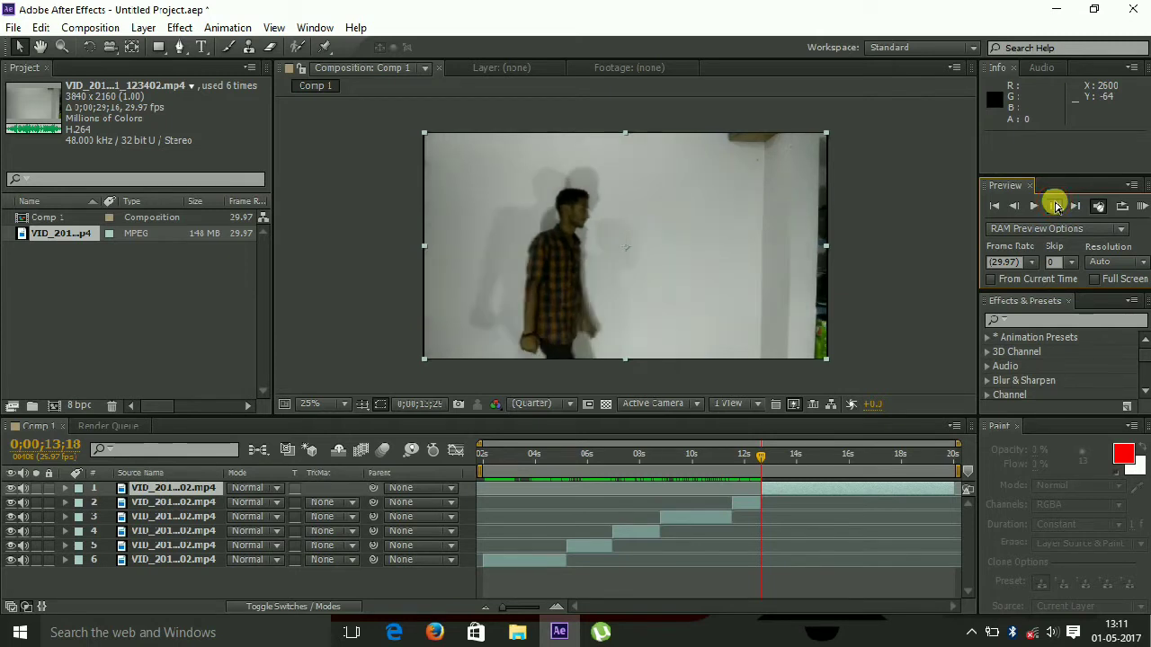
pyautogui.click(1056, 206)
pyautogui.click(1056, 206)
pyautogui.click(1055, 206)
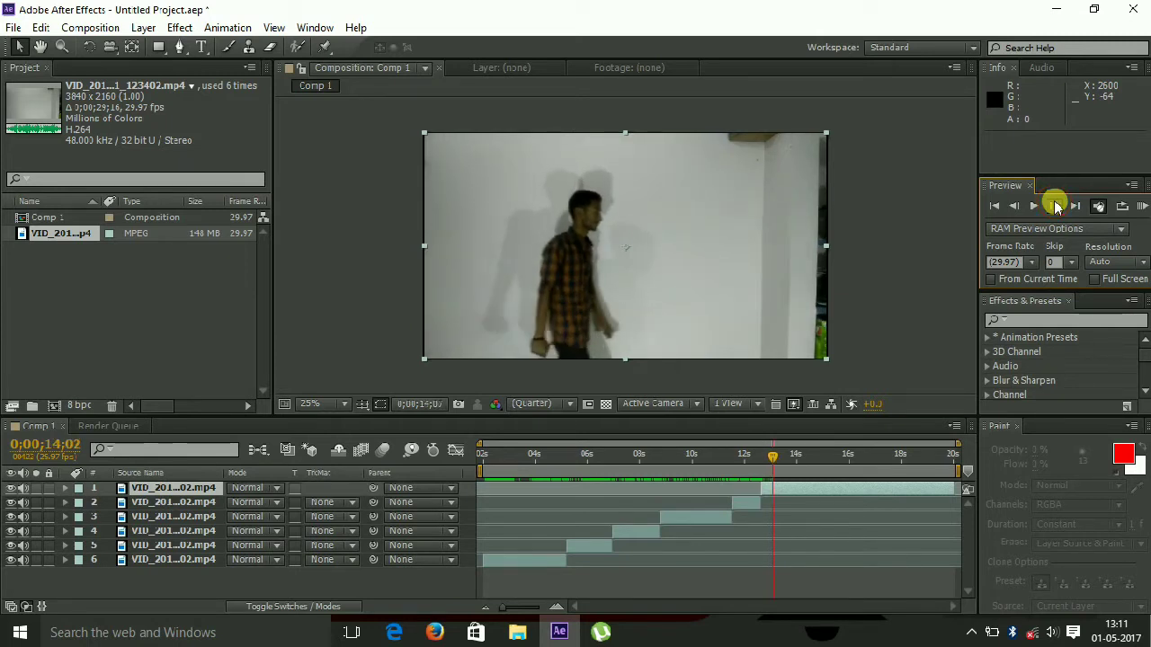
pyautogui.click(1055, 206)
pyautogui.click(1056, 206)
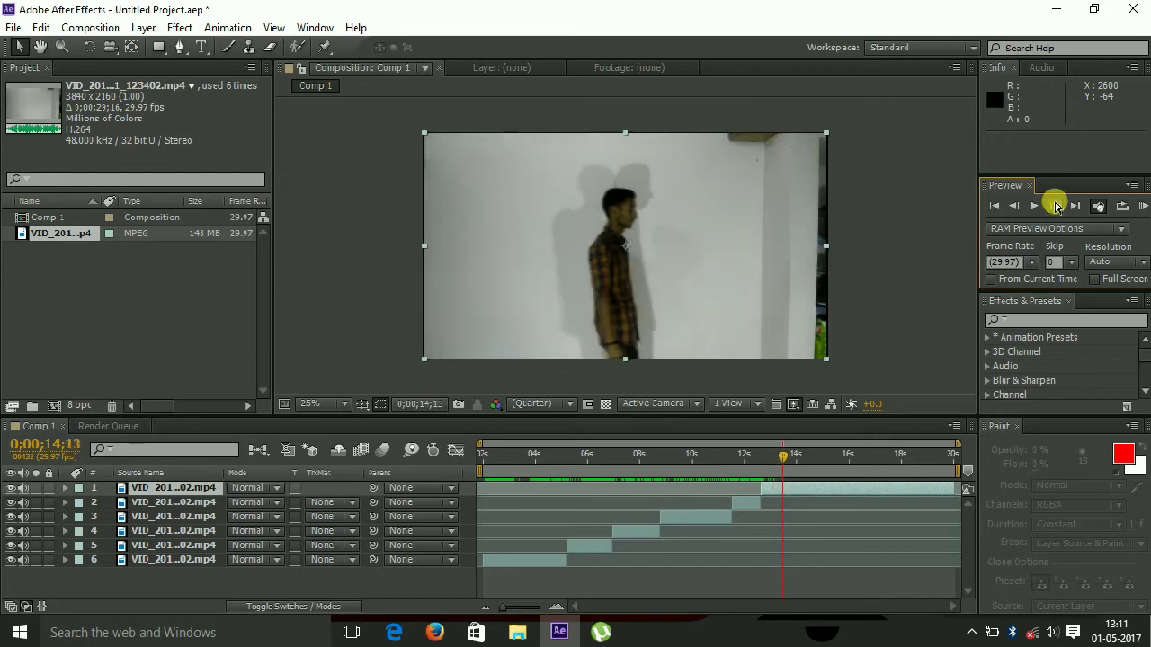
pyautogui.click(1055, 206)
pyautogui.click(1055, 206)
pyautogui.click(1056, 206)
pyautogui.click(1056, 205)
pyautogui.click(1056, 206)
pyautogui.click(1055, 206)
pyautogui.click(1056, 206)
pyautogui.click(1055, 206)
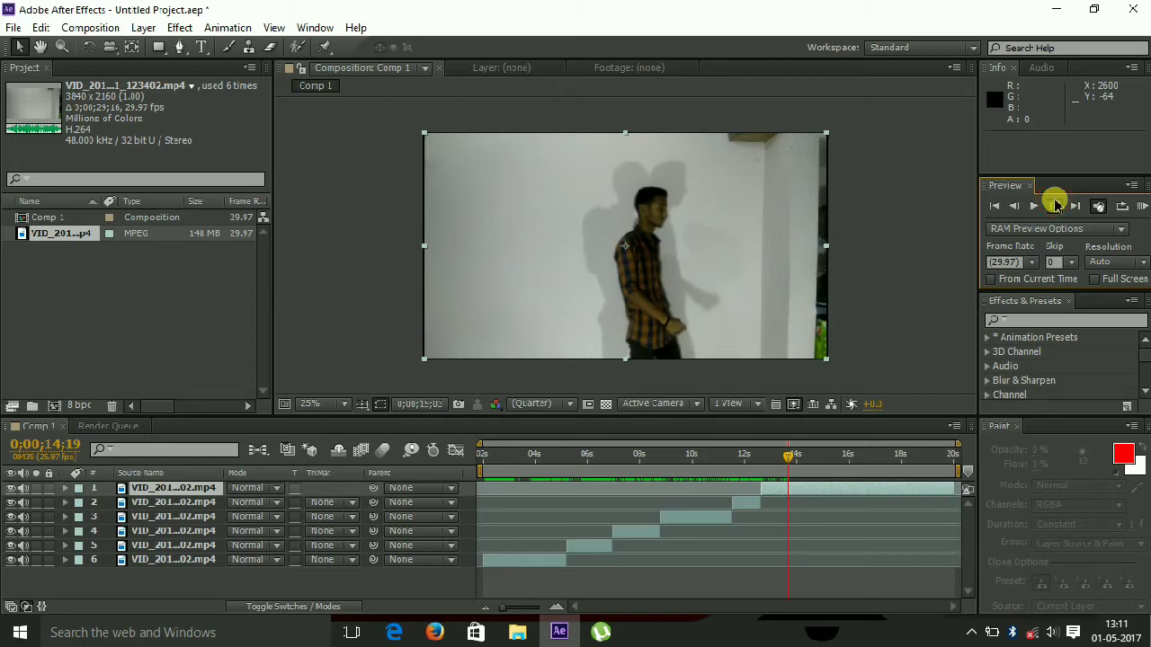
# Keep advancing frame by frame a little past 15 seconds.
pyautogui.click(1053, 206)
pyautogui.click(1054, 205)
pyautogui.click(1055, 205)
pyautogui.click(1056, 206)
pyautogui.click(1056, 206)
pyautogui.click(1056, 206)
pyautogui.click(1055, 206)
pyautogui.click(1056, 205)
pyautogui.click(1056, 206)
pyautogui.click(1055, 206)
pyautogui.click(1055, 206)
pyautogui.click(1055, 206)
pyautogui.click(1056, 206)
pyautogui.click(1055, 206)
pyautogui.click(1055, 206)
pyautogui.click(1056, 205)
pyautogui.click(1056, 206)
pyautogui.click(1055, 206)
pyautogui.click(1055, 206)
pyautogui.click(1055, 206)
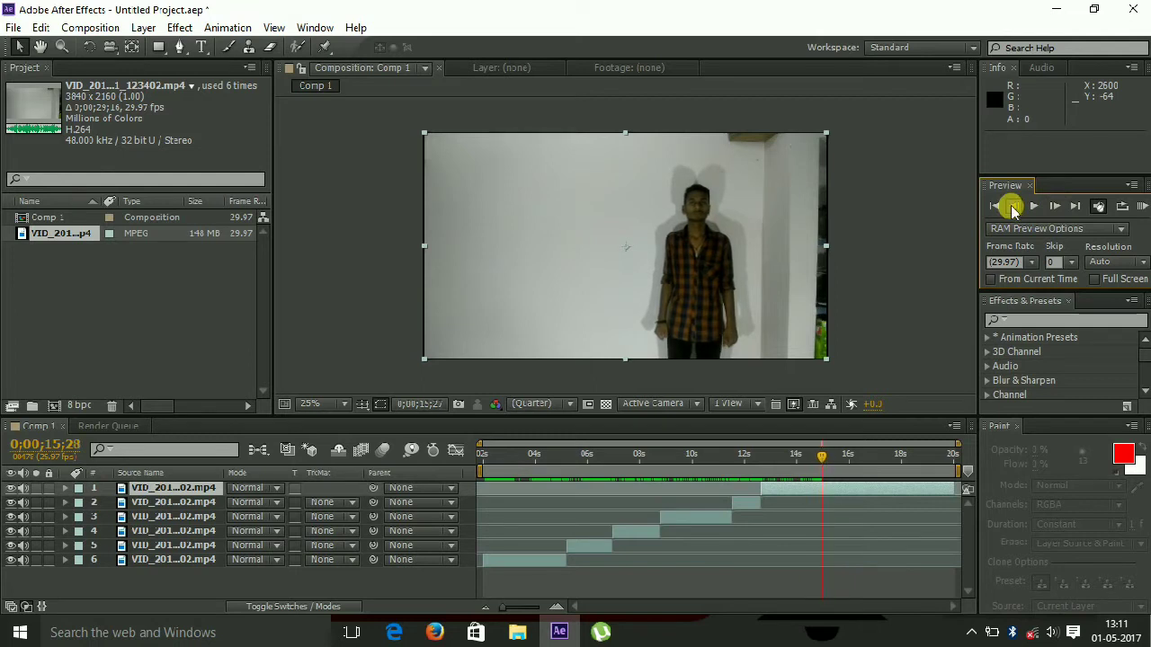
# Step back frame by frame to 0;00;15;06.
pyautogui.click(1013, 207)
pyautogui.click(1013, 207)
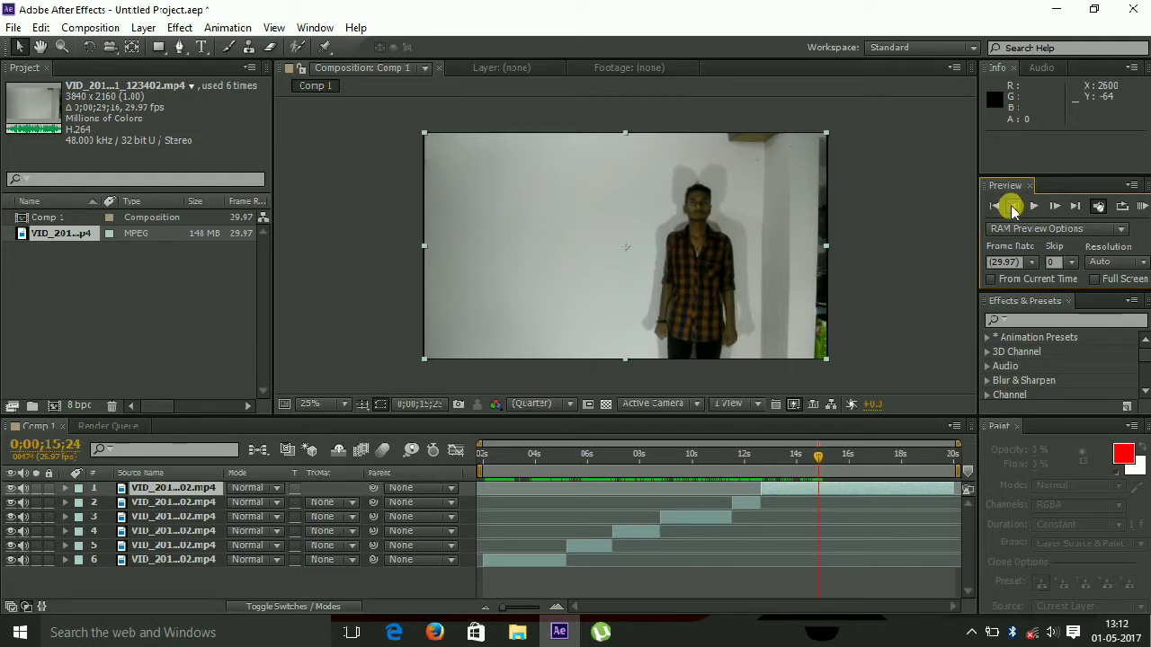
pyautogui.click(1013, 207)
pyautogui.click(1013, 206)
pyautogui.click(1014, 207)
pyautogui.click(1013, 207)
pyautogui.click(1013, 207)
pyautogui.click(1014, 207)
pyautogui.click(1013, 207)
pyautogui.click(1013, 207)
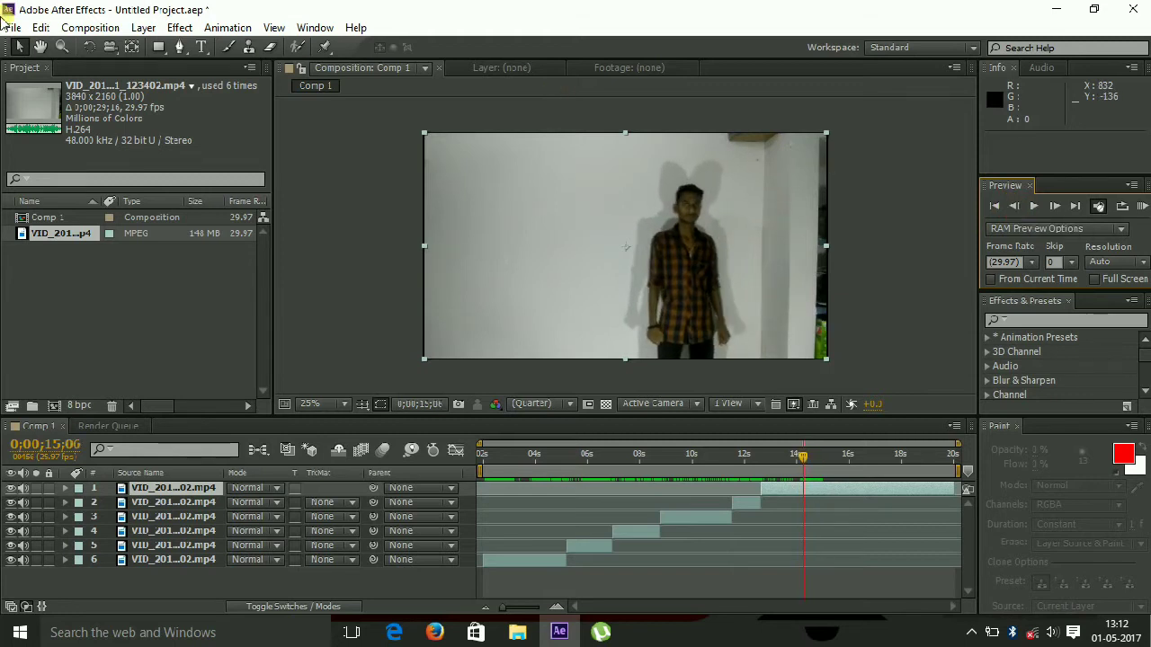
pyautogui.click(40, 27)
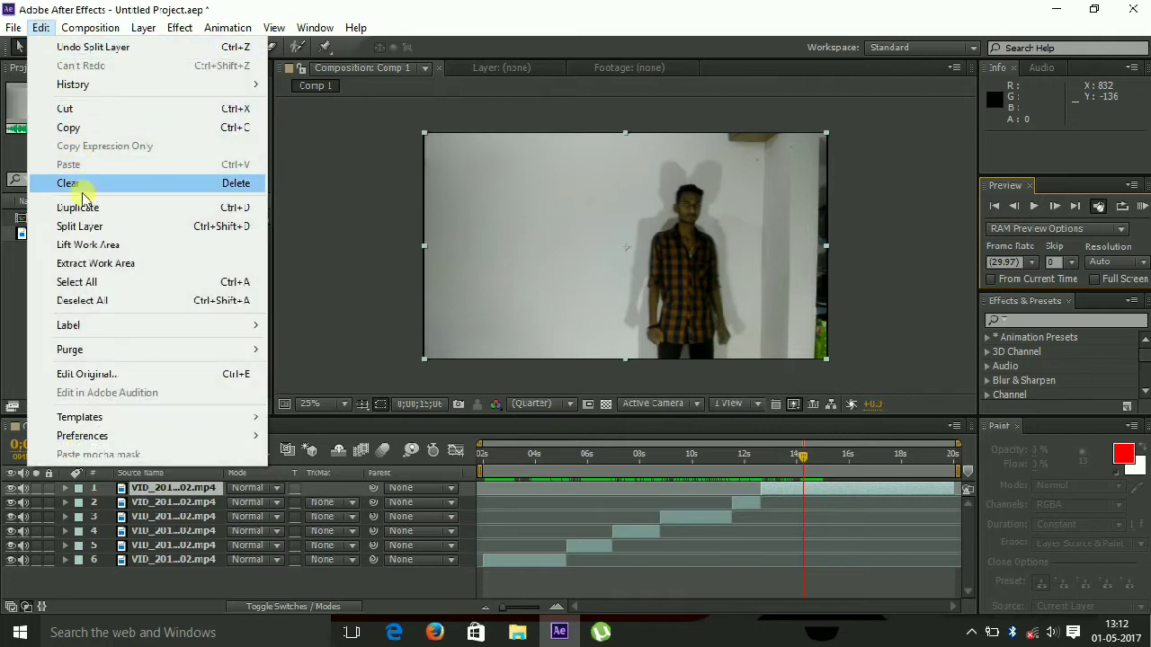
# Split the top layer at 15;06 and set the work-area end to 16 seconds.
pyautogui.click(84, 226)
pyautogui.moveTo(803, 457); pyautogui.dragTo(827, 460)
pyautogui.click(963, 470)
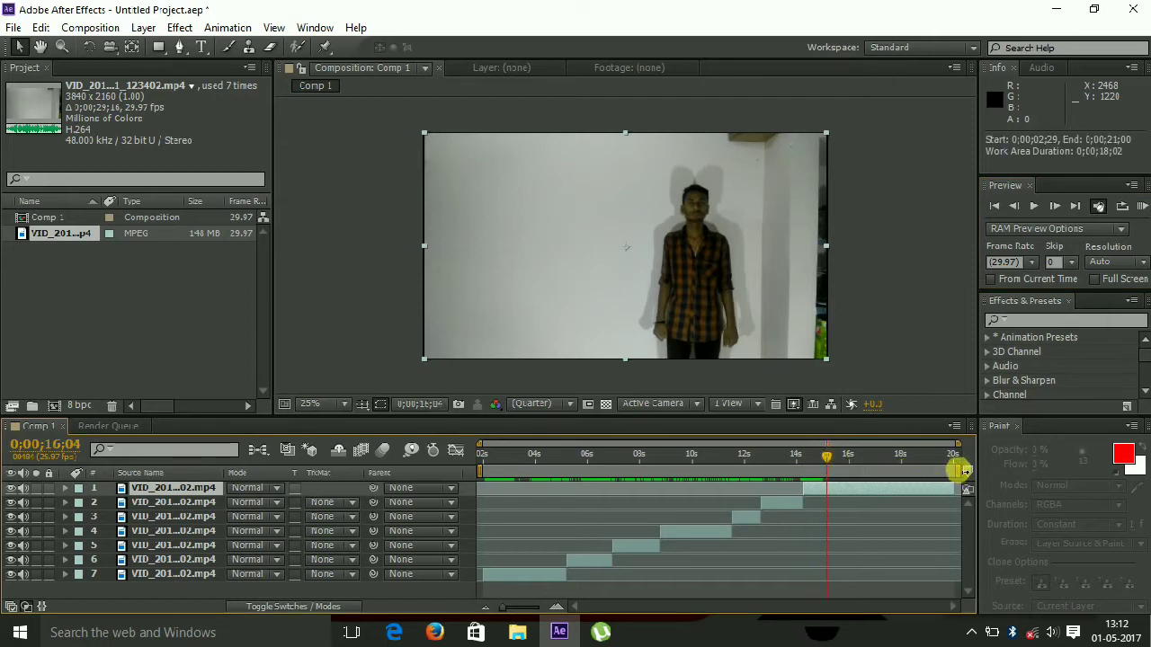
pyautogui.moveTo(963, 470); pyautogui.dragTo(827, 470)
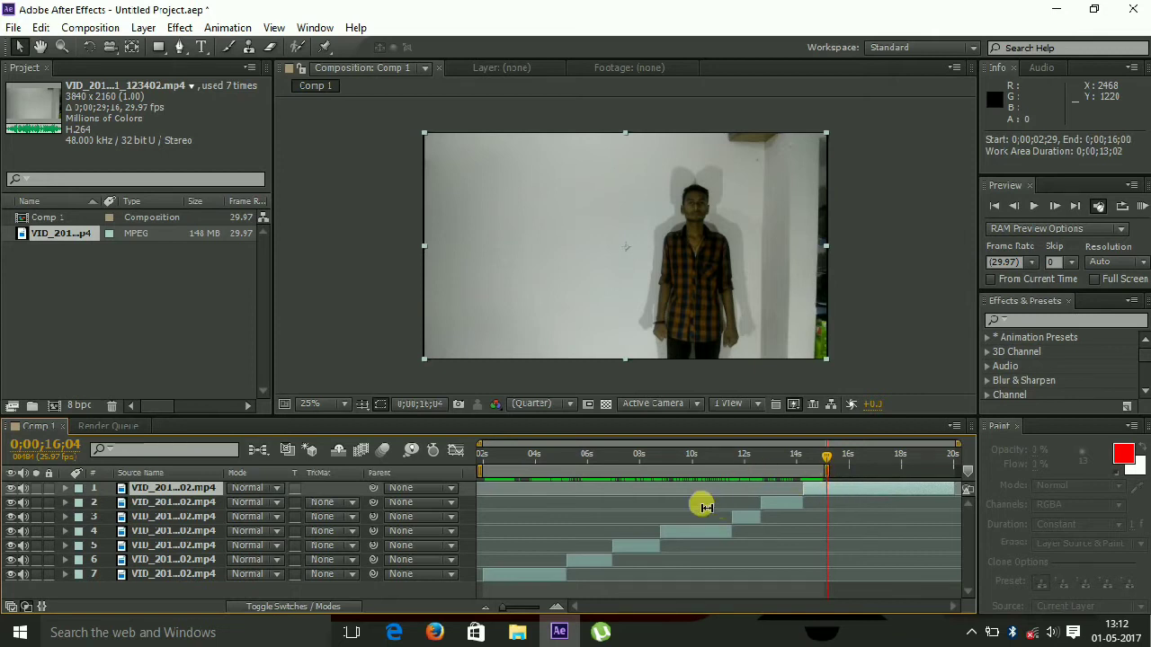
# Trim the comp to the work area ending at 16;01 and return to the start.
pyautogui.rightClick(681, 472)
pyautogui.click(697, 521)
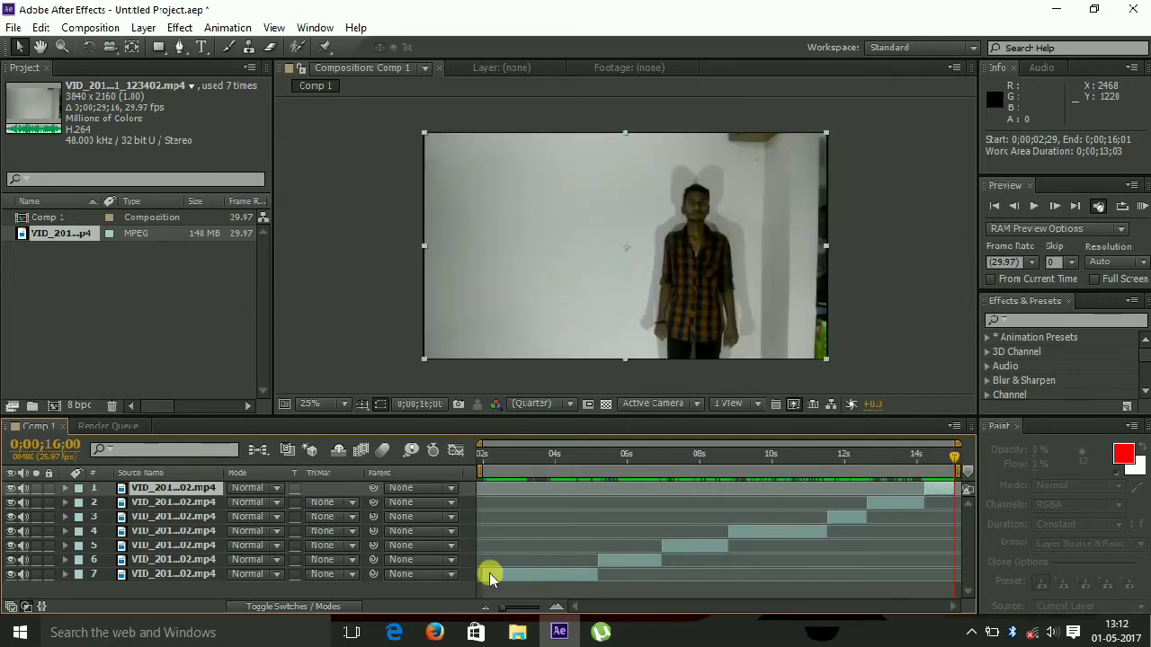
pyautogui.click(481, 577)
pyautogui.moveTo(955, 456); pyautogui.dragTo(472, 519)
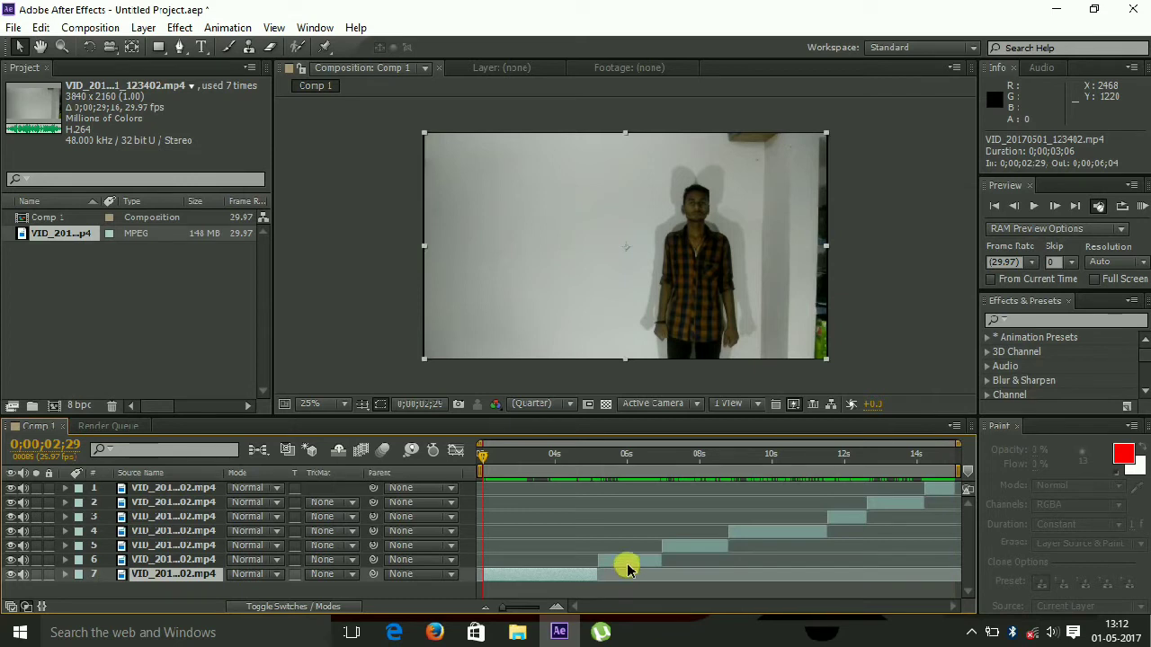
# Check the clips' in and out times, then rename layer 6 to 'speed m1'.
pyautogui.click(775, 531)
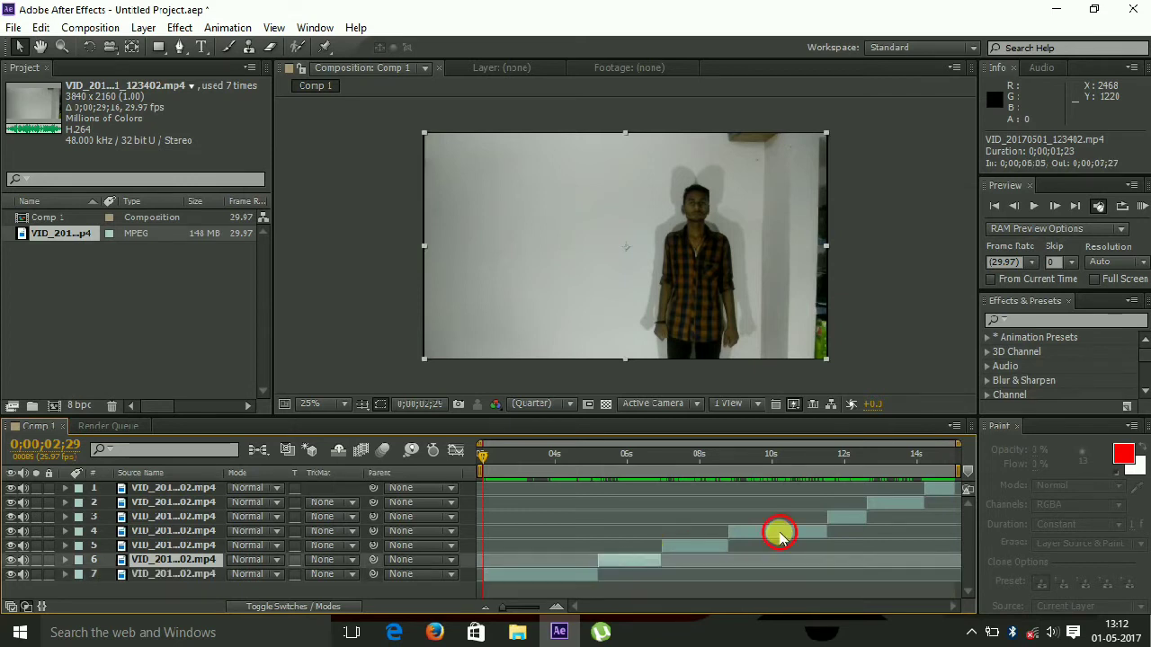
pyautogui.click(844, 516)
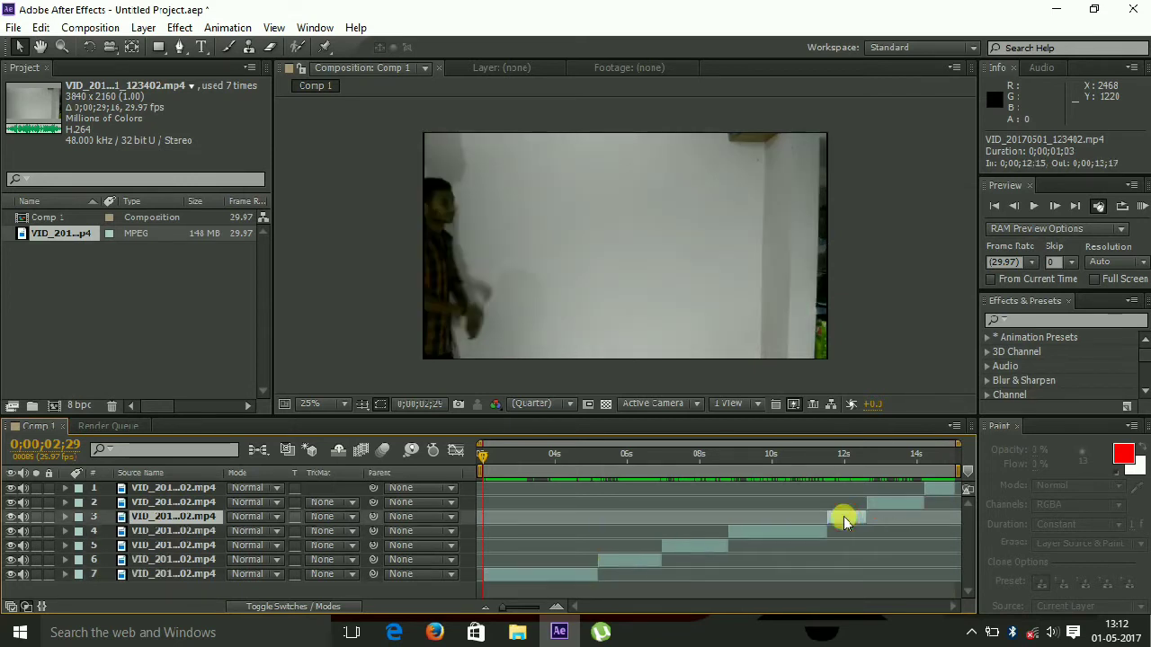
pyautogui.click(890, 501)
pyautogui.click(933, 490)
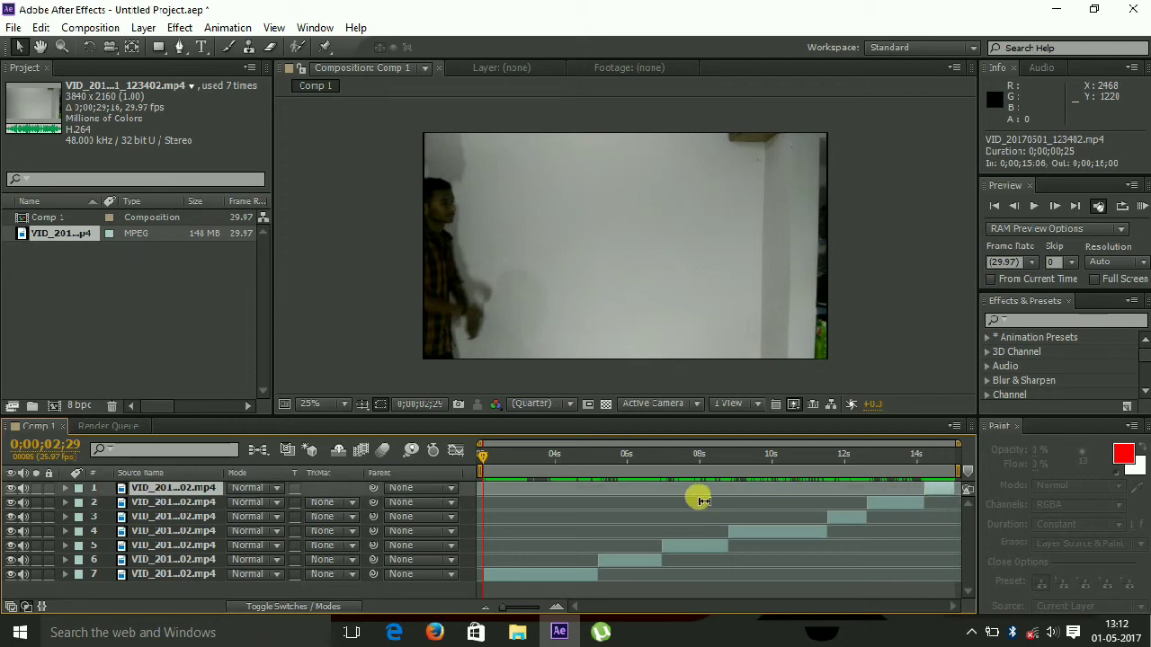
pyautogui.click(153, 575)
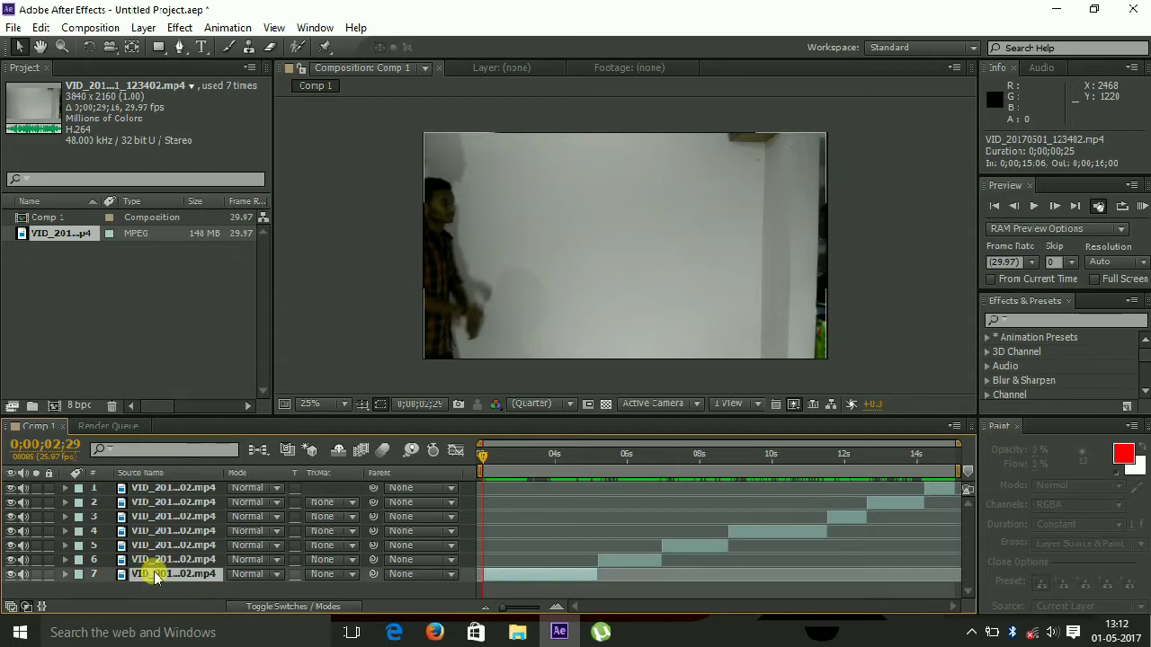
pyautogui.click(159, 560)
pyautogui.rightClick(159, 560)
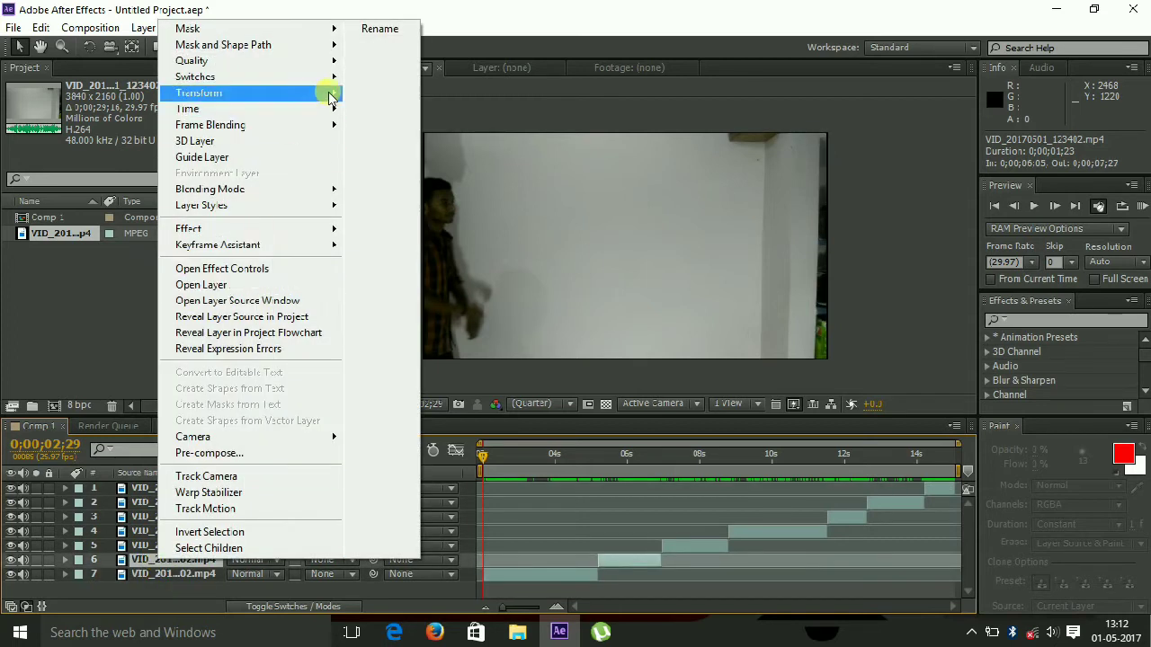
pyautogui.click(388, 29)
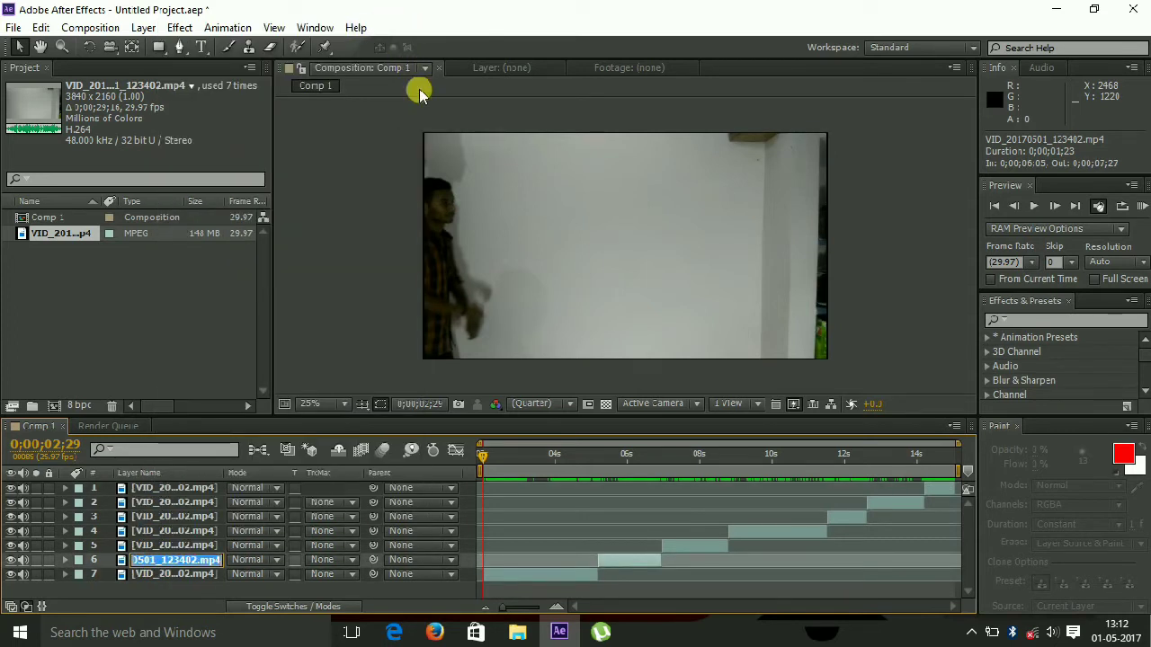
pyautogui.write('S')
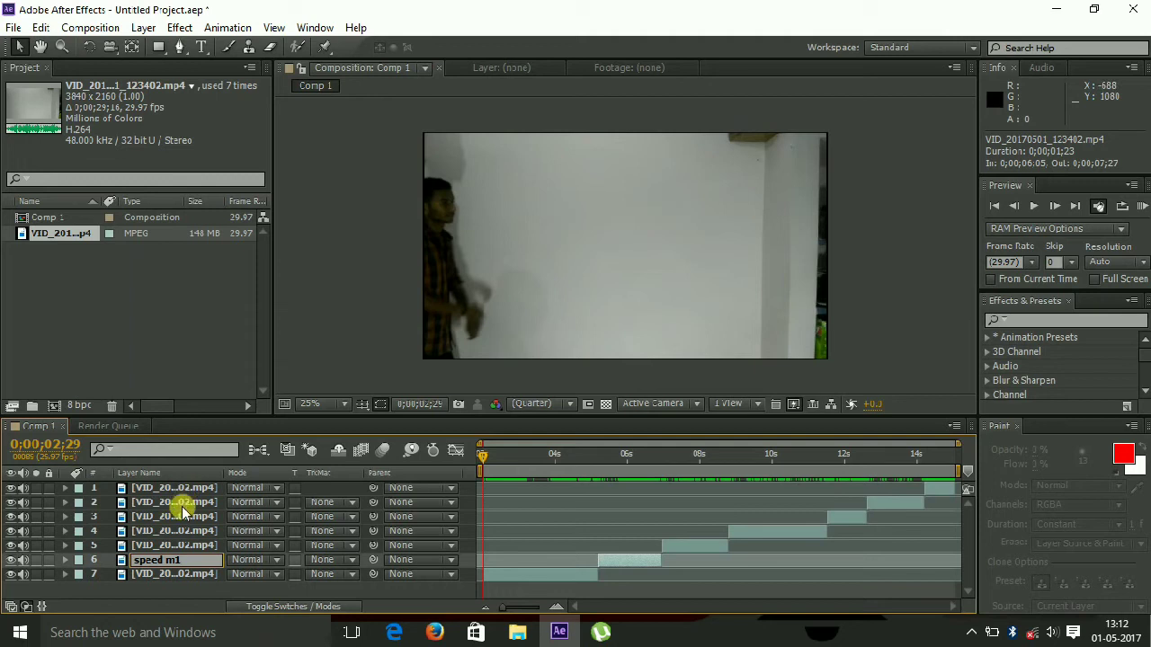
# Rename layer 4 to 'speed m2'.
pyautogui.rightClick(177, 532)
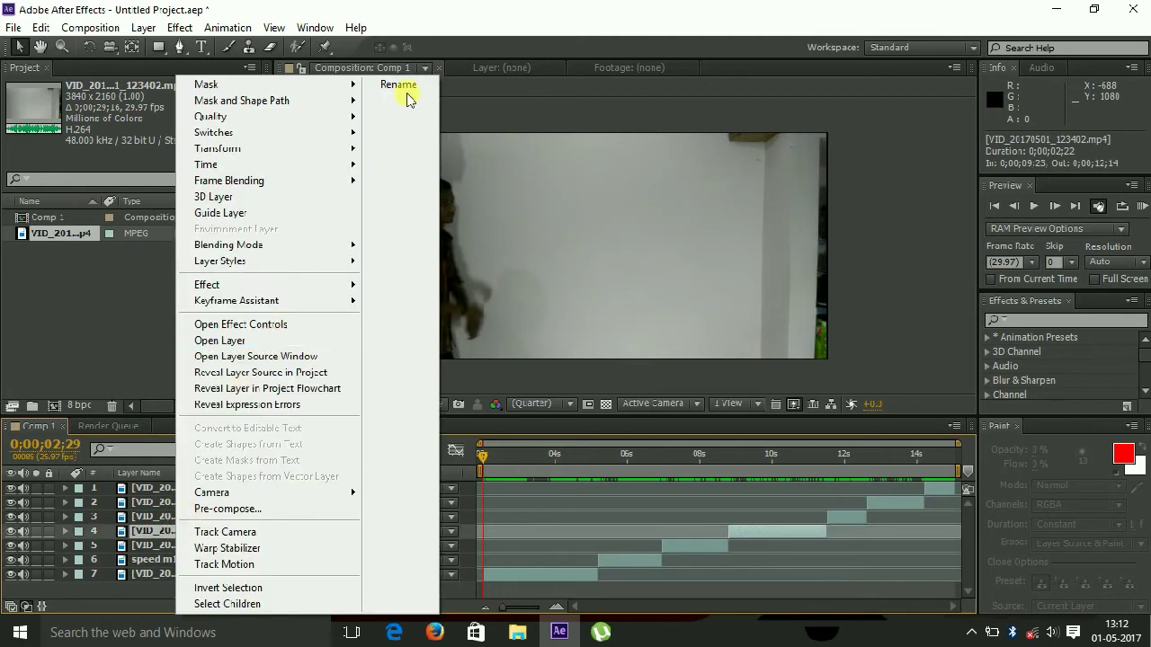
pyautogui.click(406, 88)
pyautogui.write('speed m2')
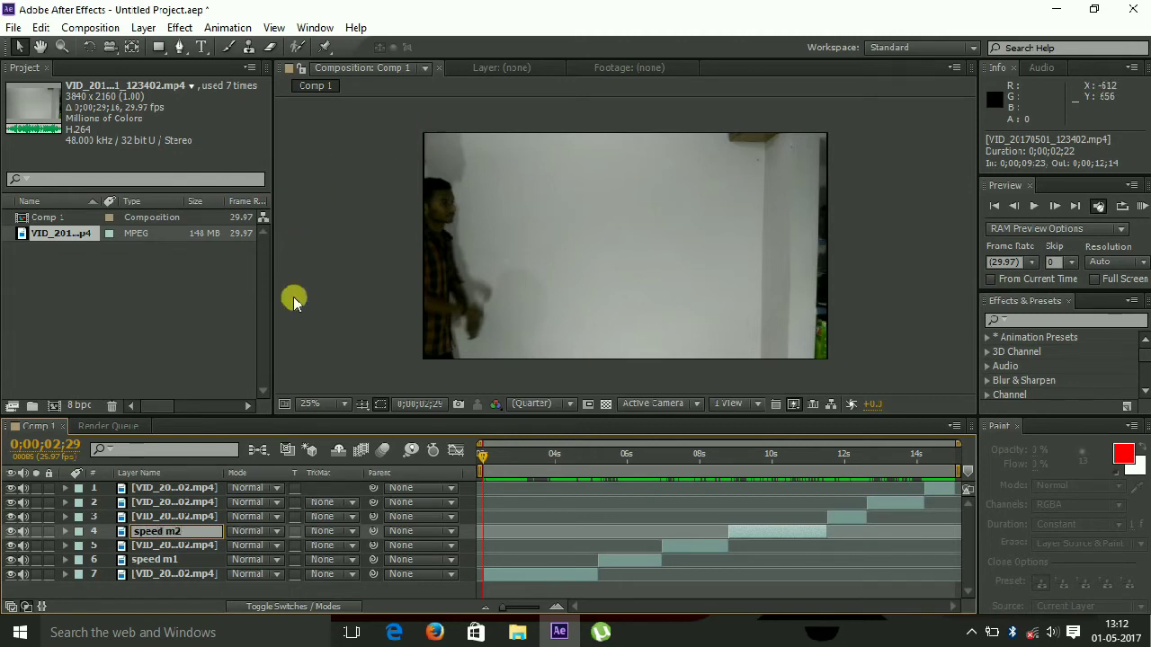
pyautogui.click(180, 502)
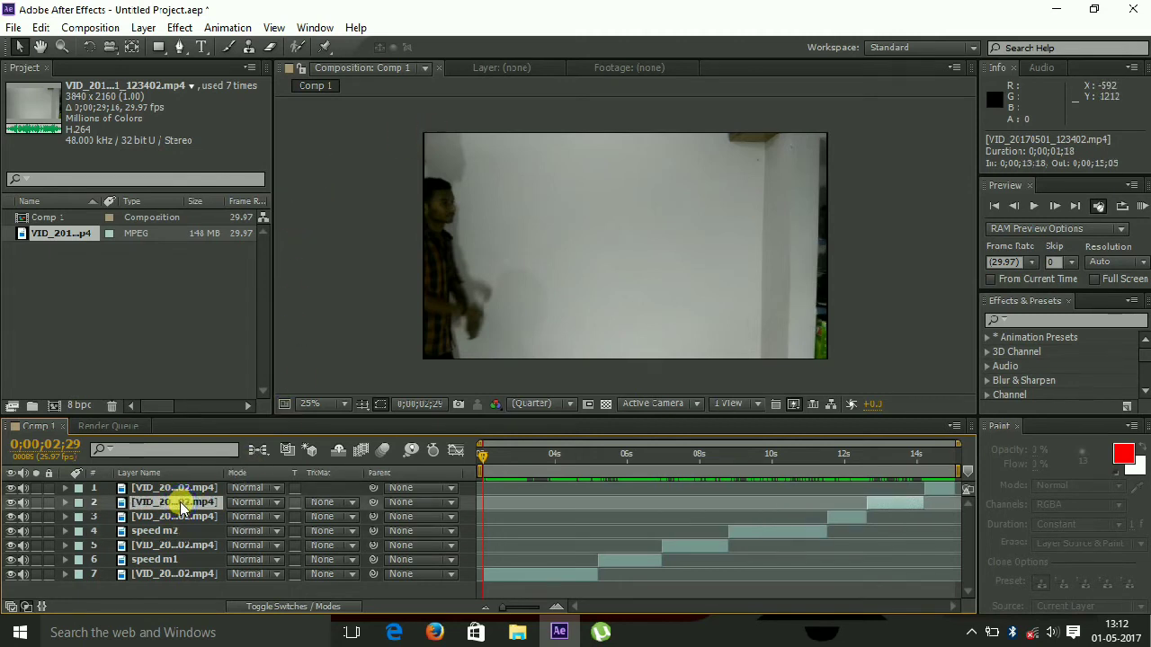
# Rename layer 2 to 'speed m3' and move the current time later.
pyautogui.rightClick(180, 505)
pyautogui.click(386, 90)
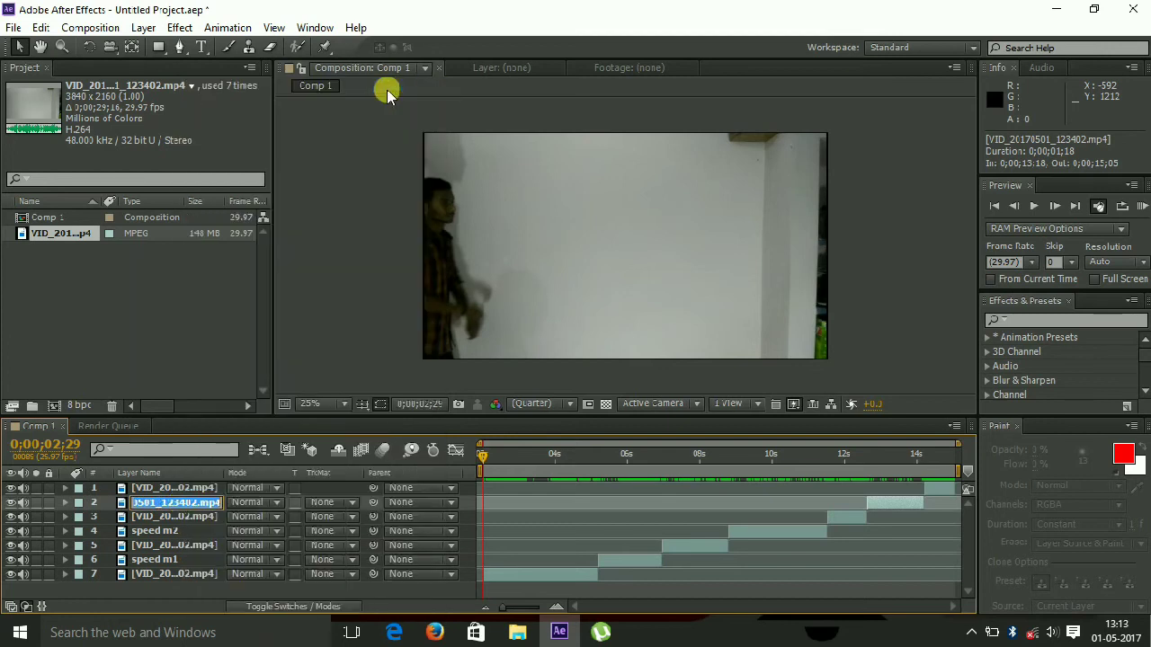
pyautogui.write('speed m3')
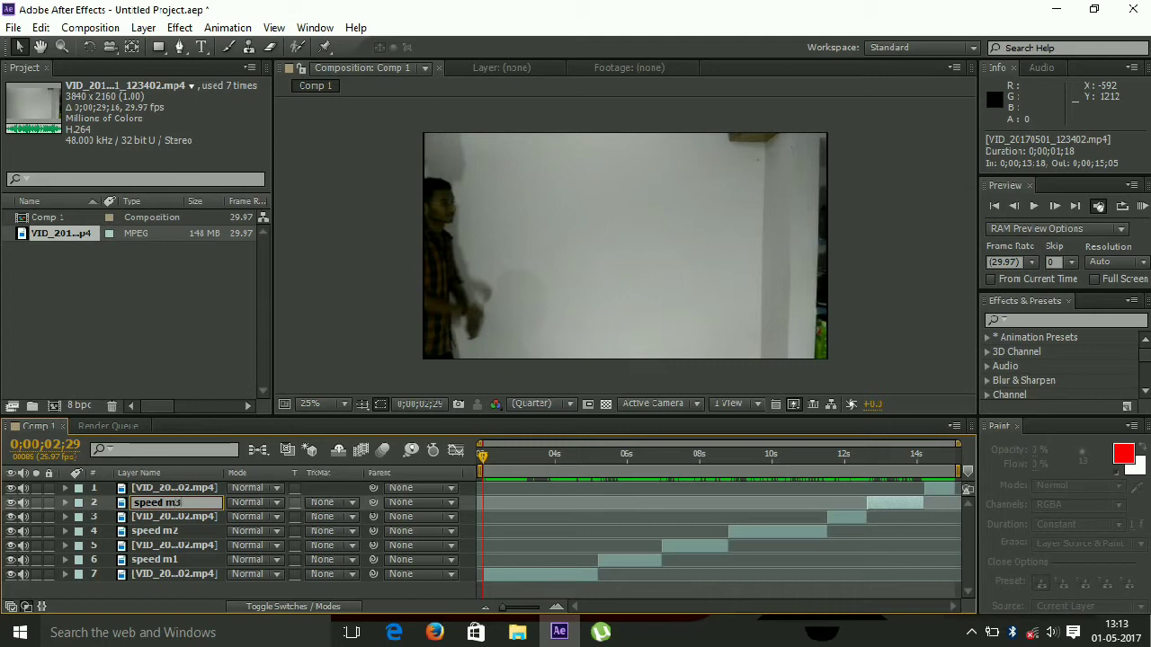
pyautogui.press('Return')
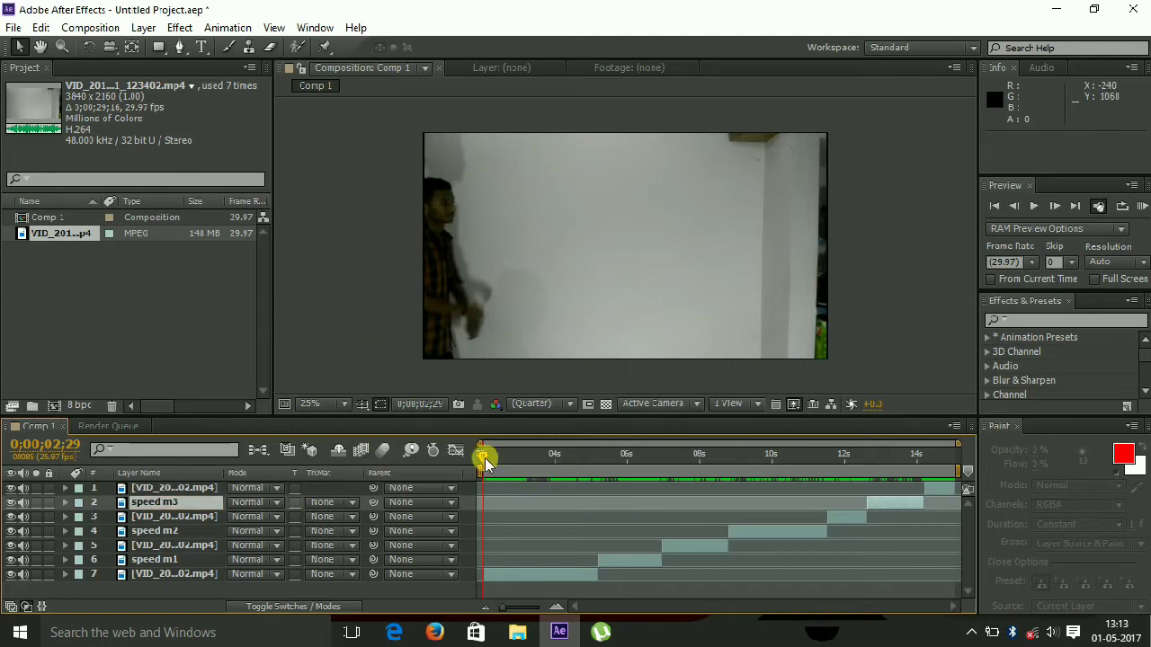
pyautogui.moveTo(479, 452); pyautogui.dragTo(594, 461)
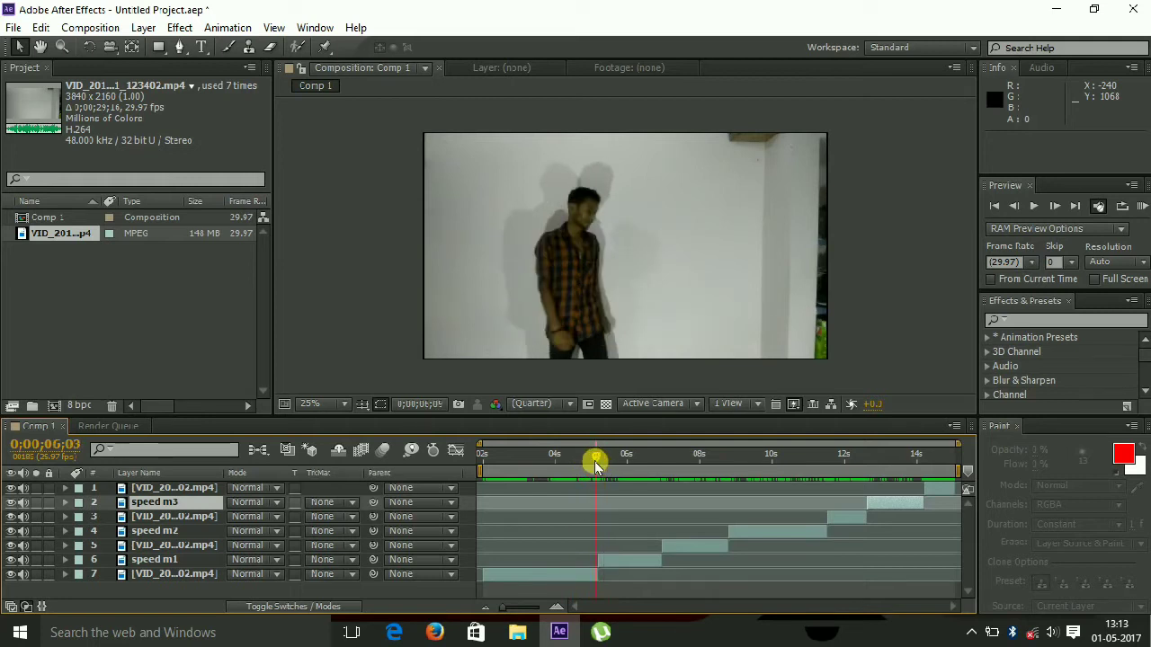
# Give the speed m1 layer a Time Stretch factor of 25%.
pyautogui.click(622, 557)
pyautogui.rightClick(623, 558)
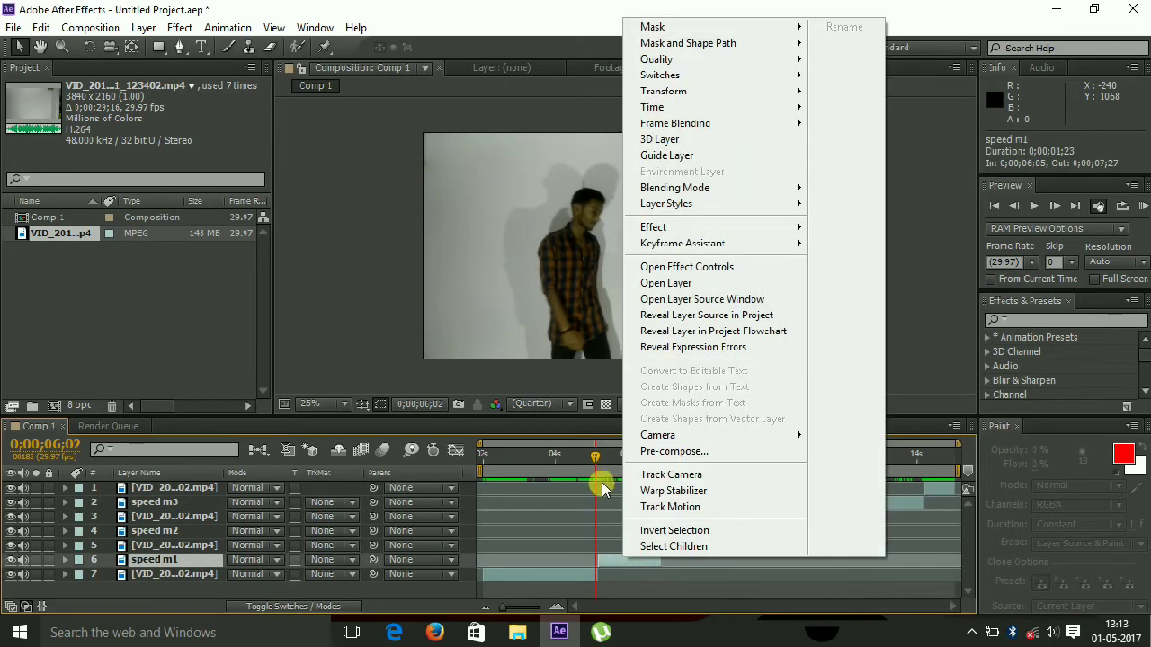
pyautogui.click(594, 457)
pyautogui.moveTo(594, 456); pyautogui.dragTo(597, 457)
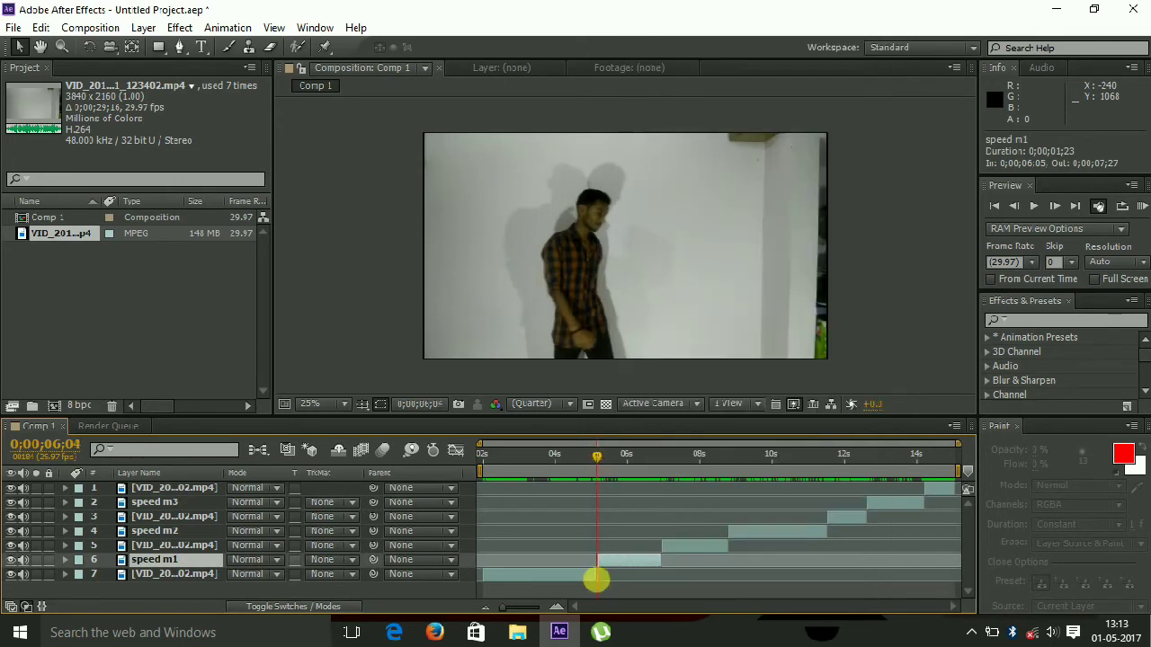
pyautogui.rightClick(624, 559)
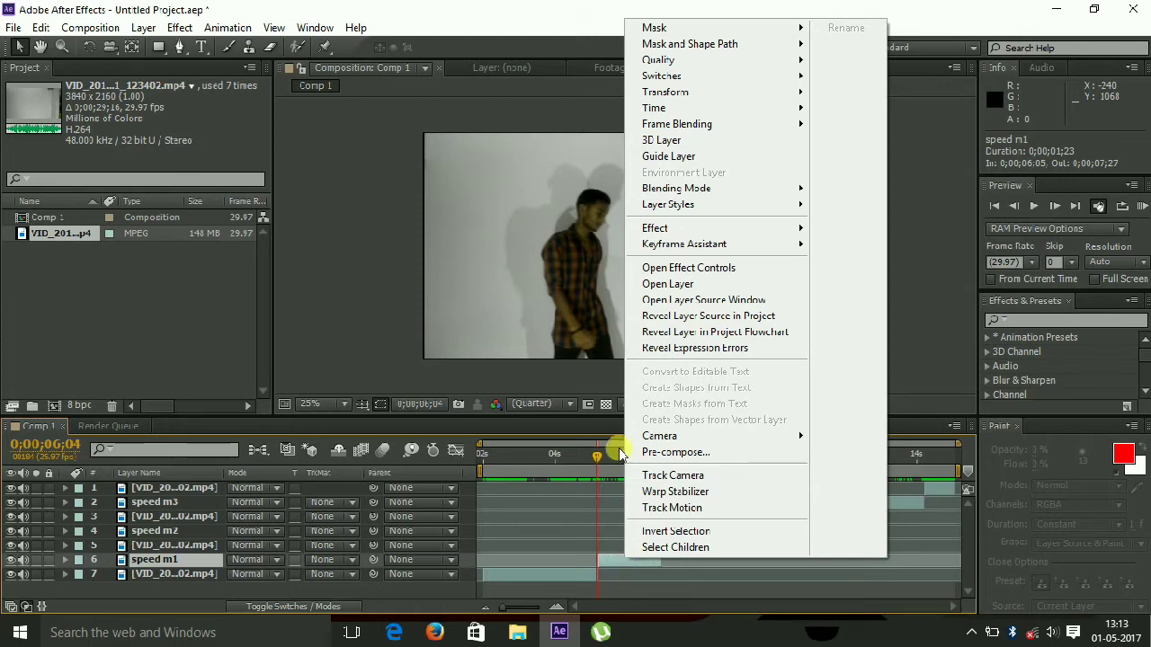
pyautogui.moveTo(673, 110)
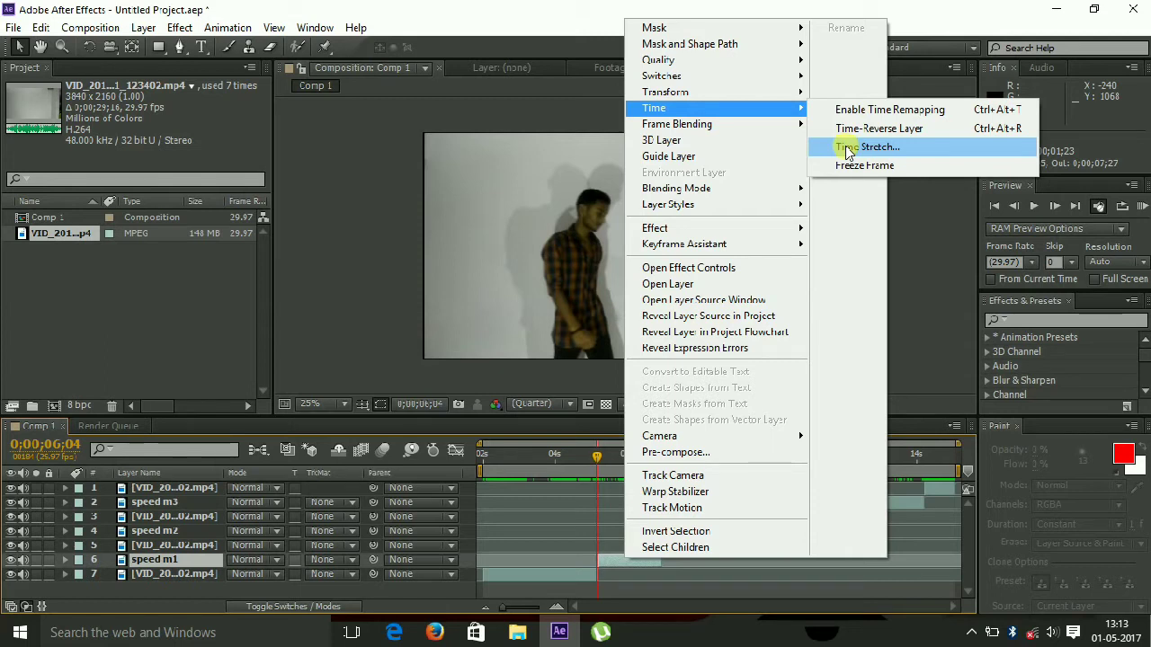
pyautogui.click(845, 148)
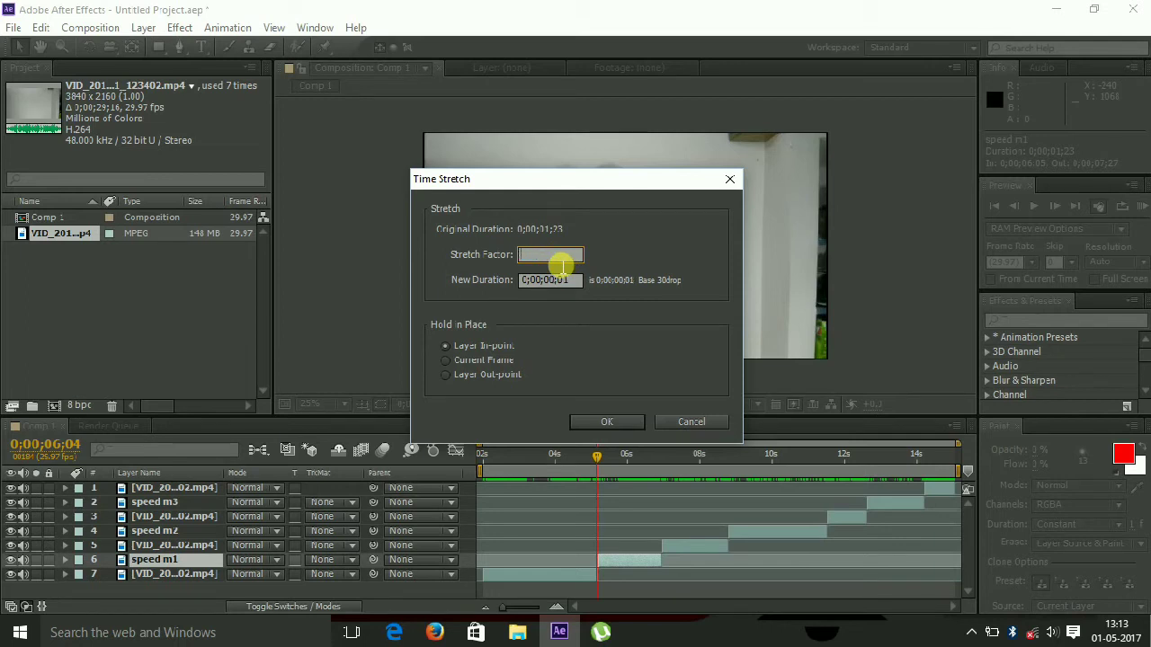
pyautogui.write('25')
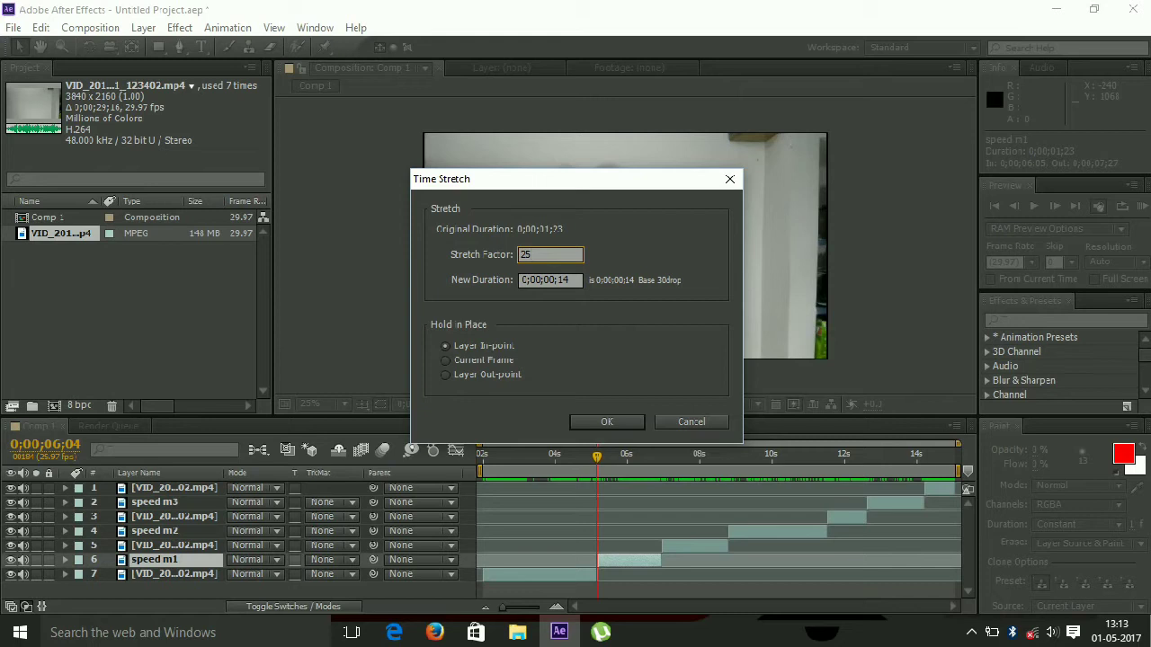
pyautogui.click(622, 422)
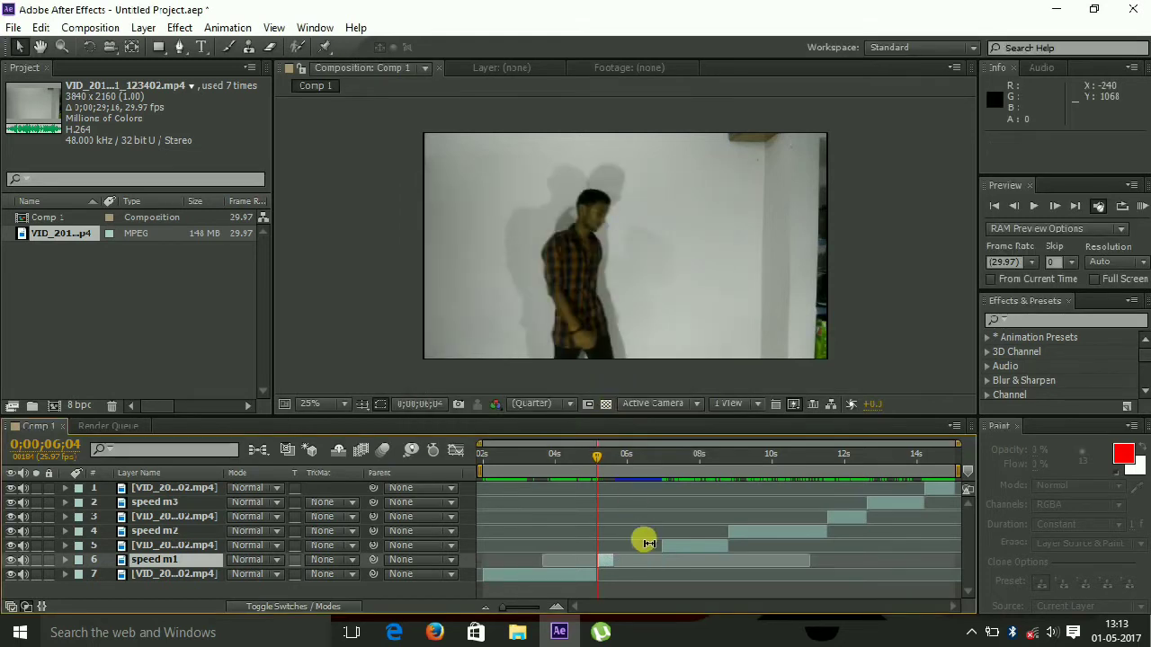
pyautogui.click(693, 547)
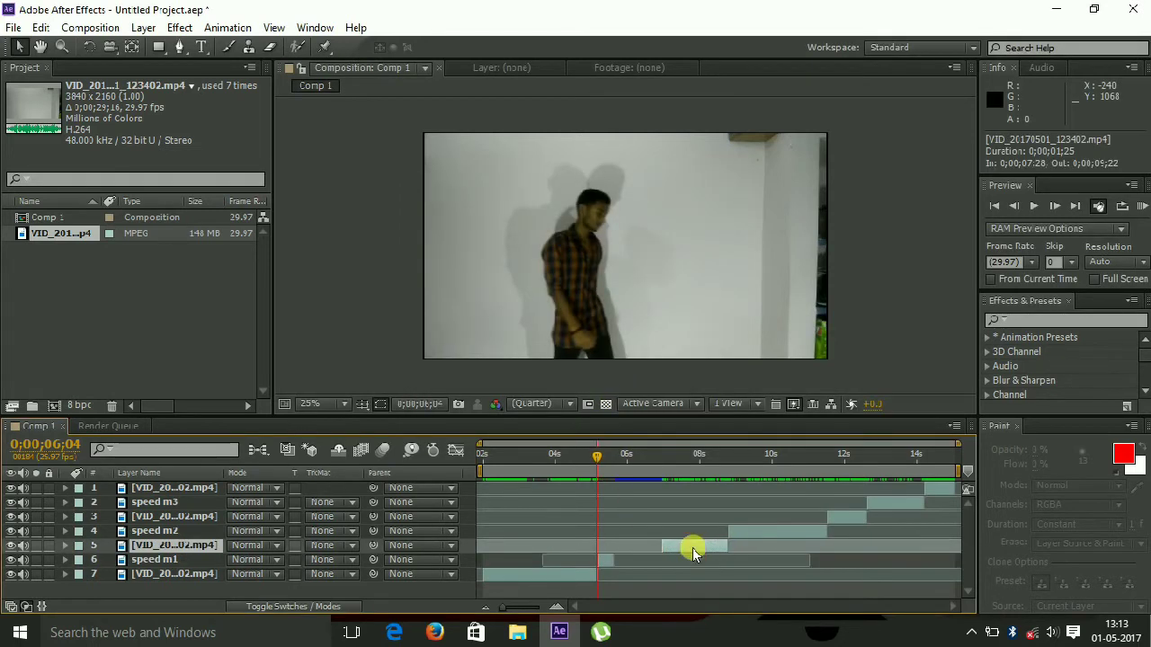
# Give the speed m2 layer a Time Stretch factor of 25%.
pyautogui.click(765, 529)
pyautogui.rightClick(765, 530)
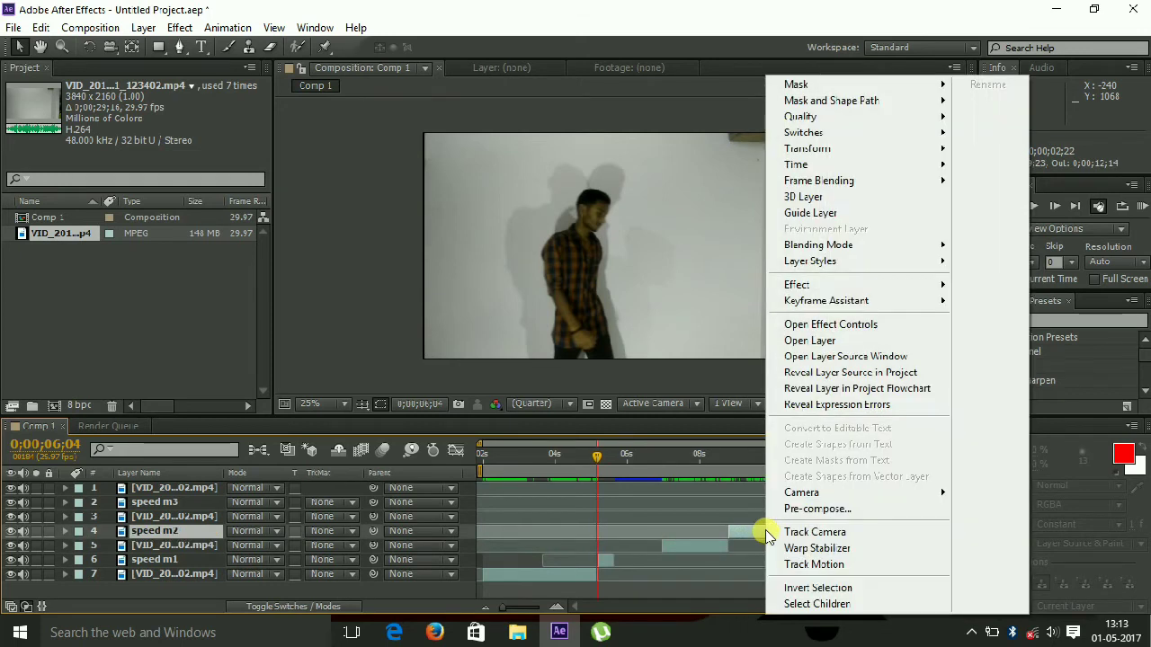
pyautogui.moveTo(804, 164)
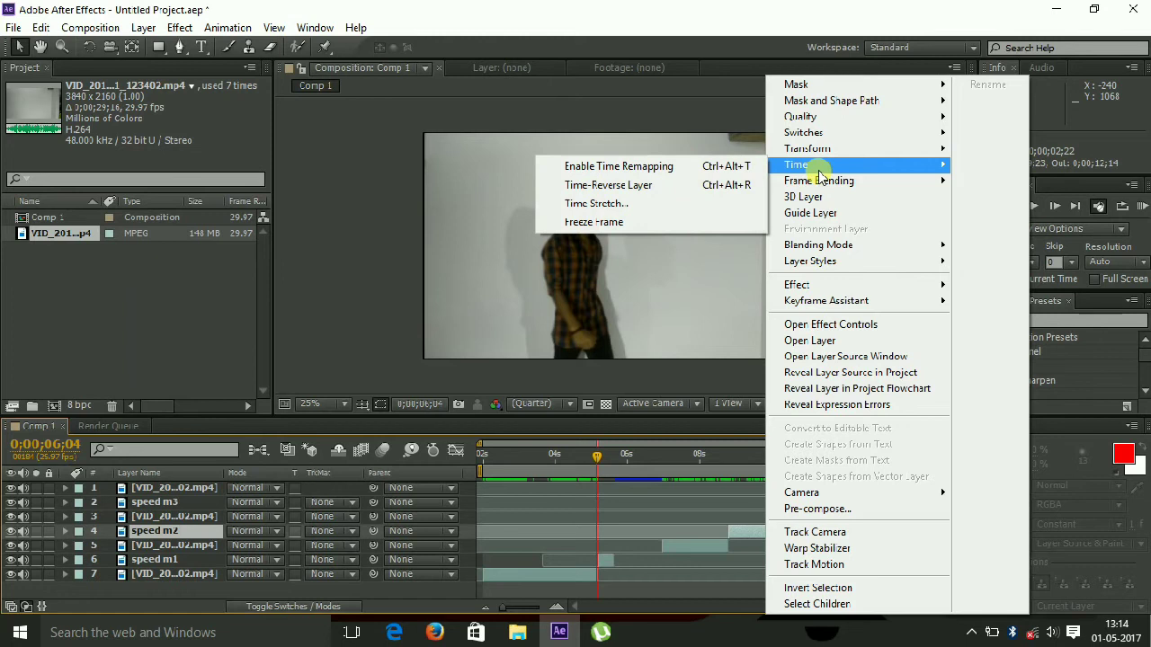
pyautogui.click(702, 205)
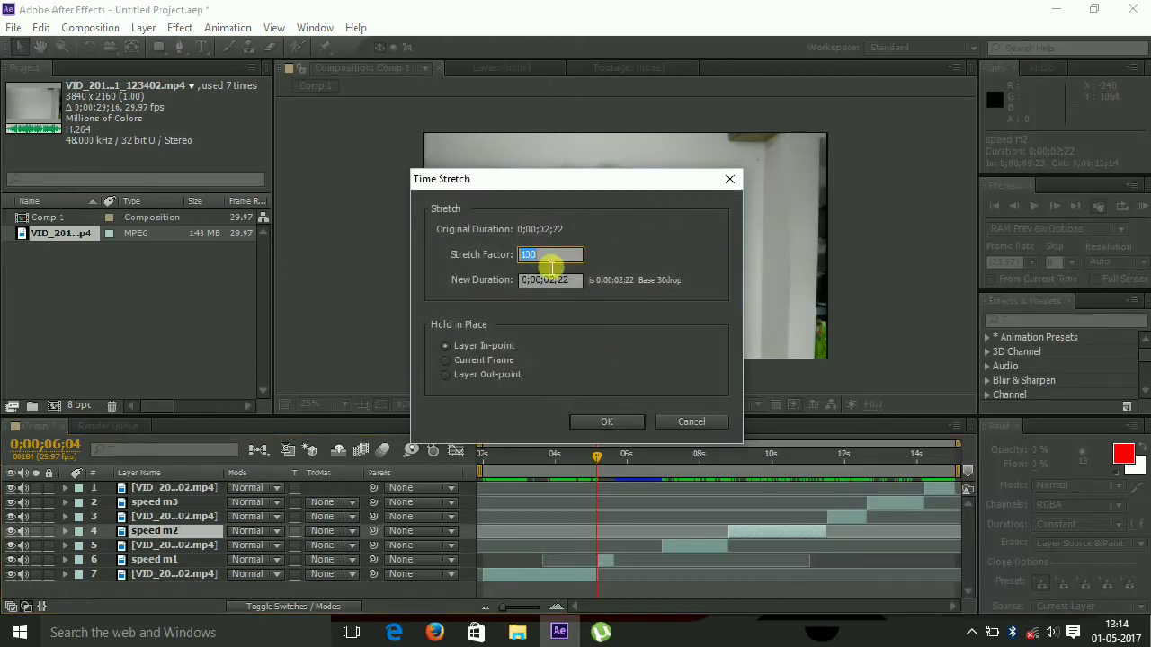
pyautogui.write('25')
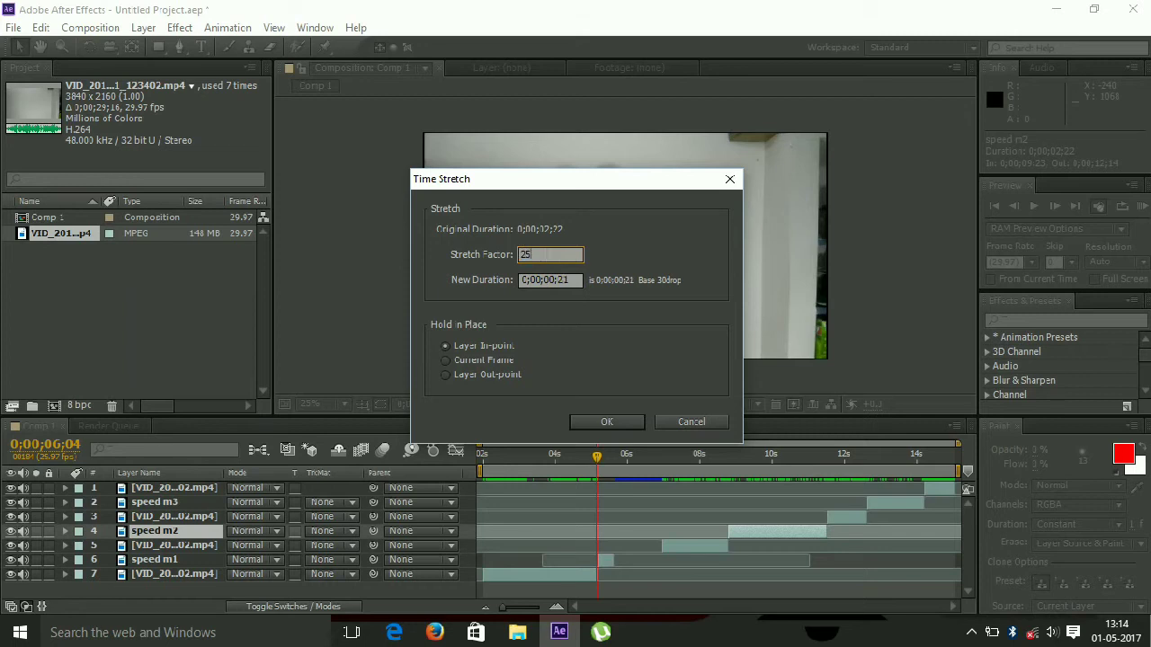
pyautogui.press('Return')
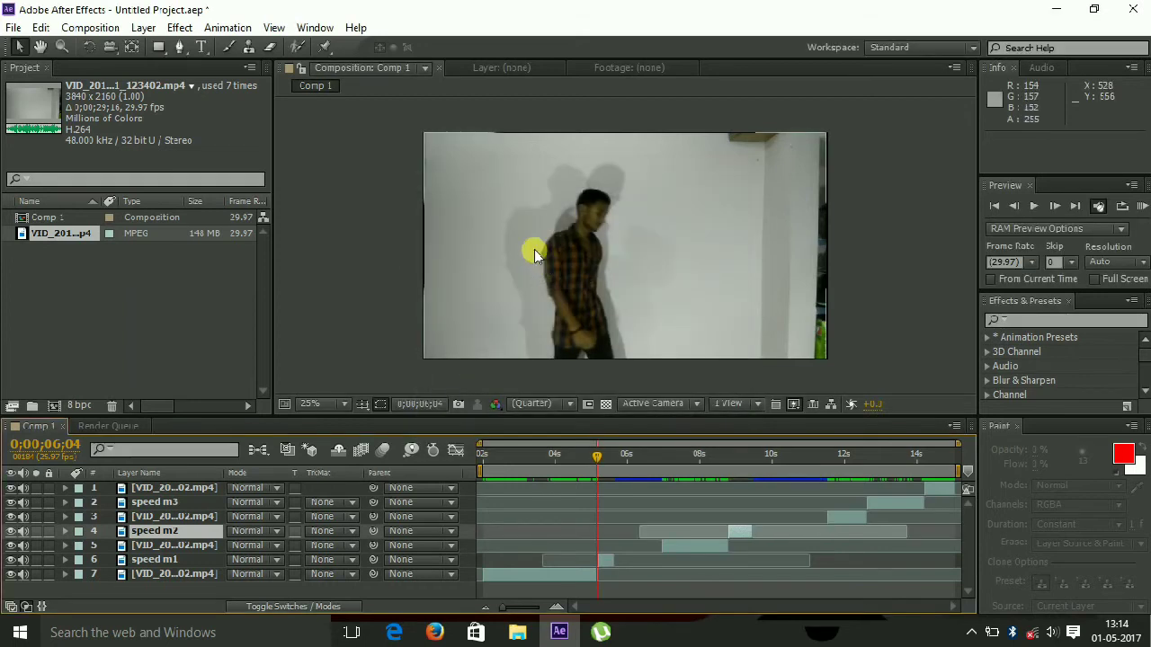
# Time-stretch speed m3 to 25% as well and slide layer 5's clip earlier.
pyautogui.click(892, 503)
pyautogui.rightClick(892, 503)
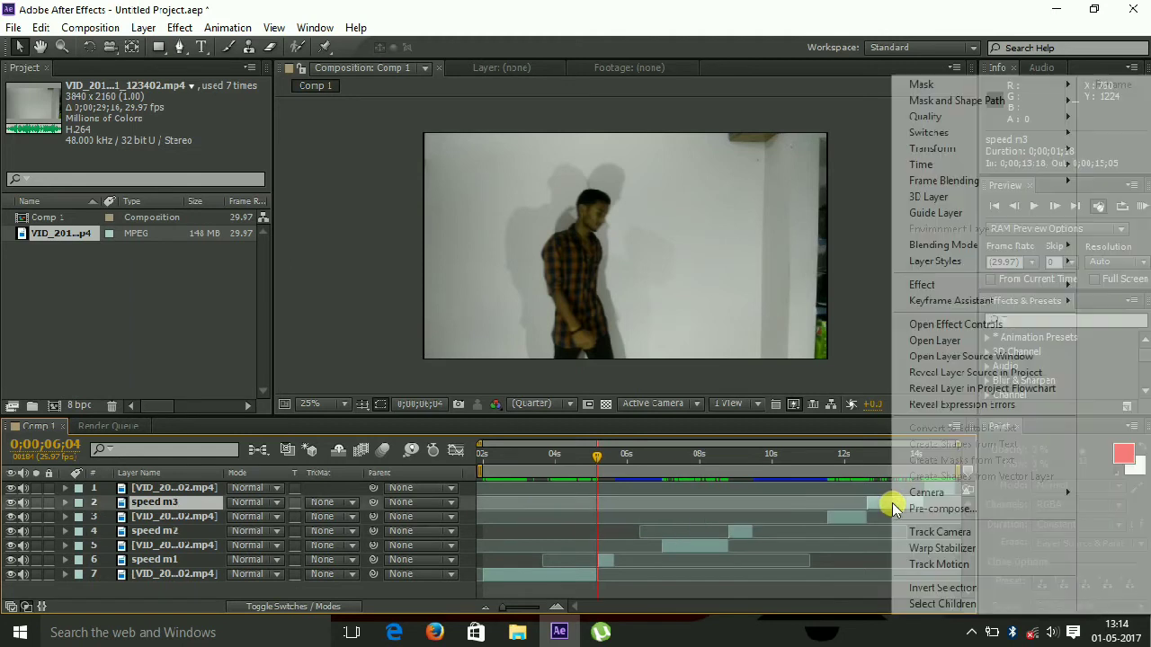
pyautogui.moveTo(923, 166)
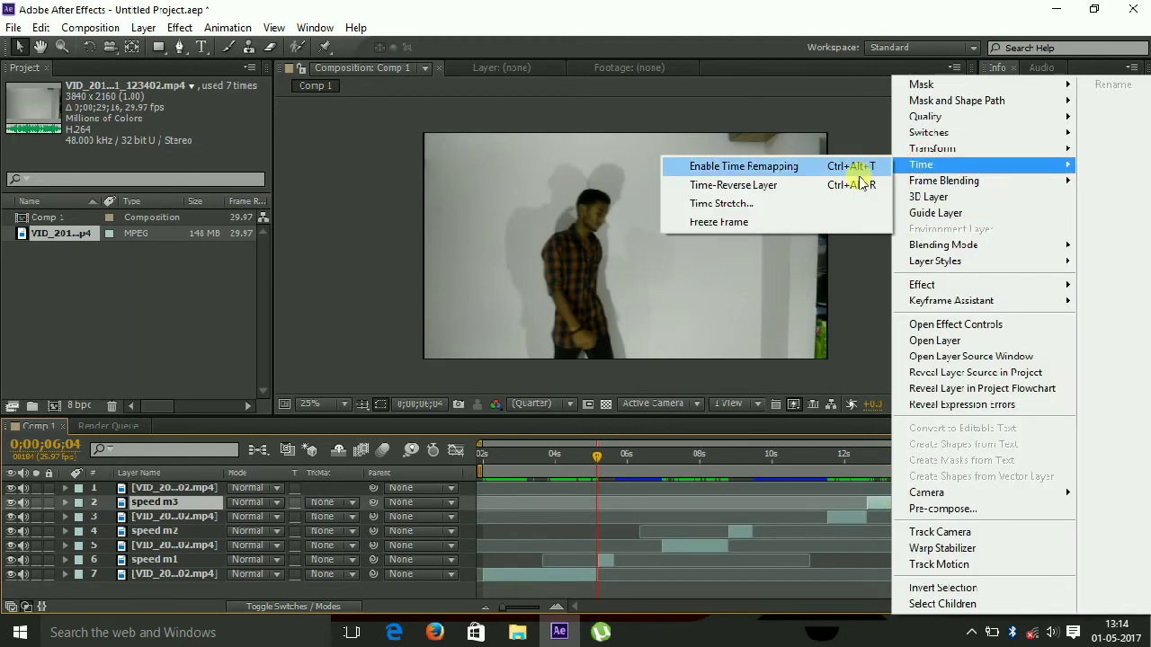
pyautogui.click(819, 204)
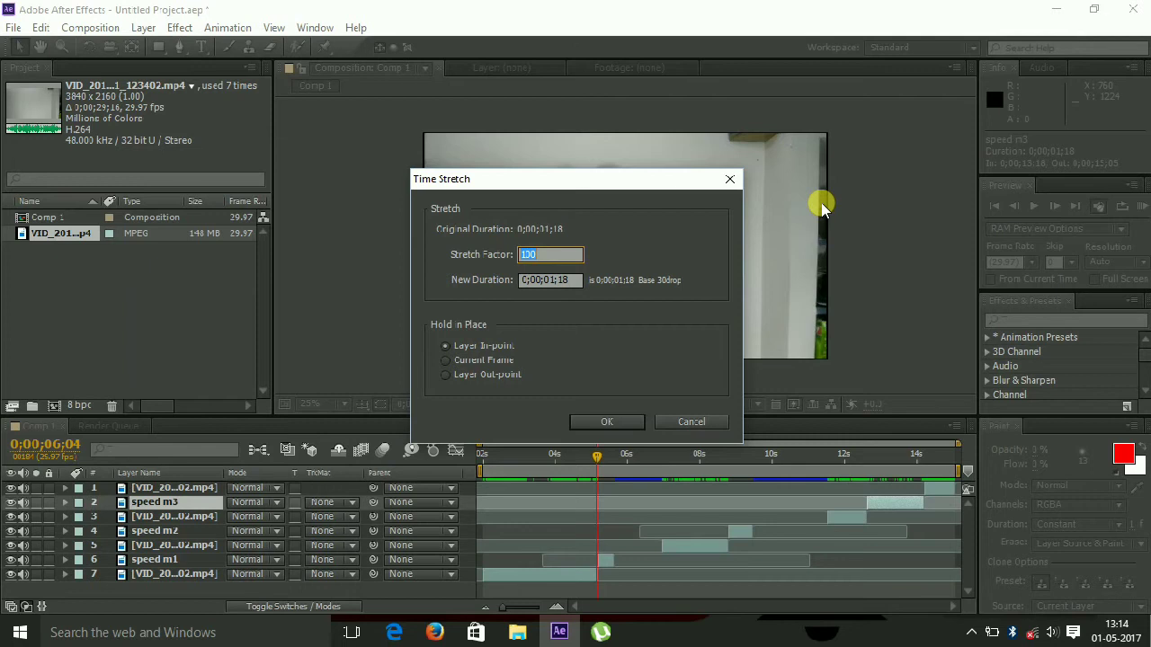
pyautogui.write('25')
pyautogui.press('Return')
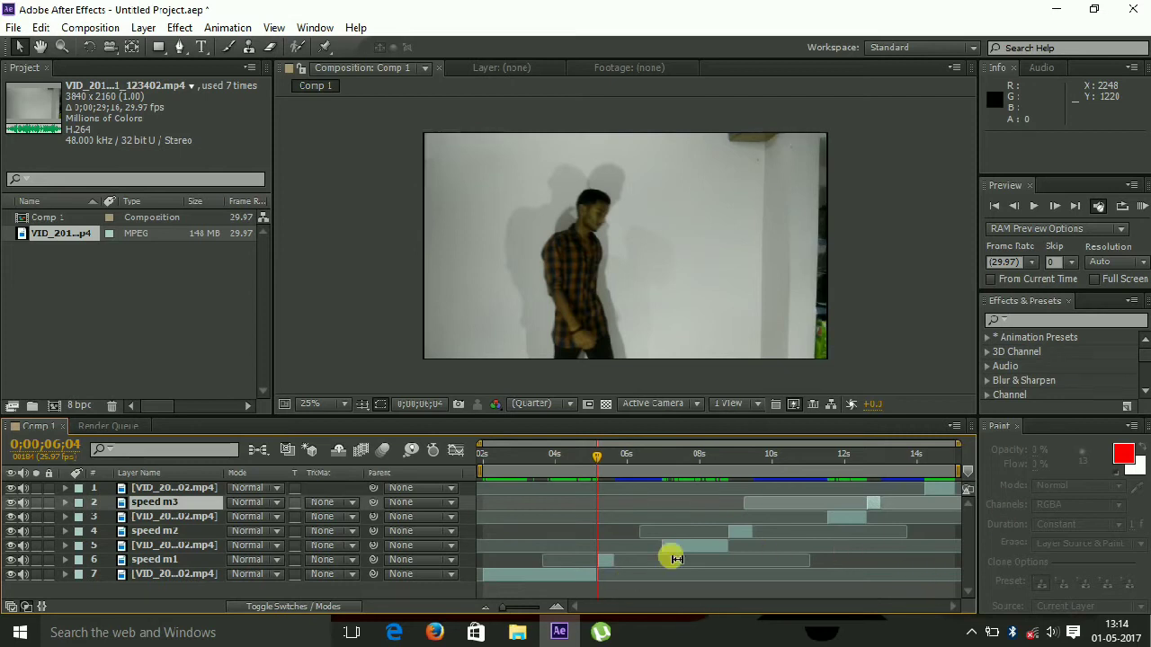
pyautogui.moveTo(686, 549); pyautogui.dragTo(638, 560)
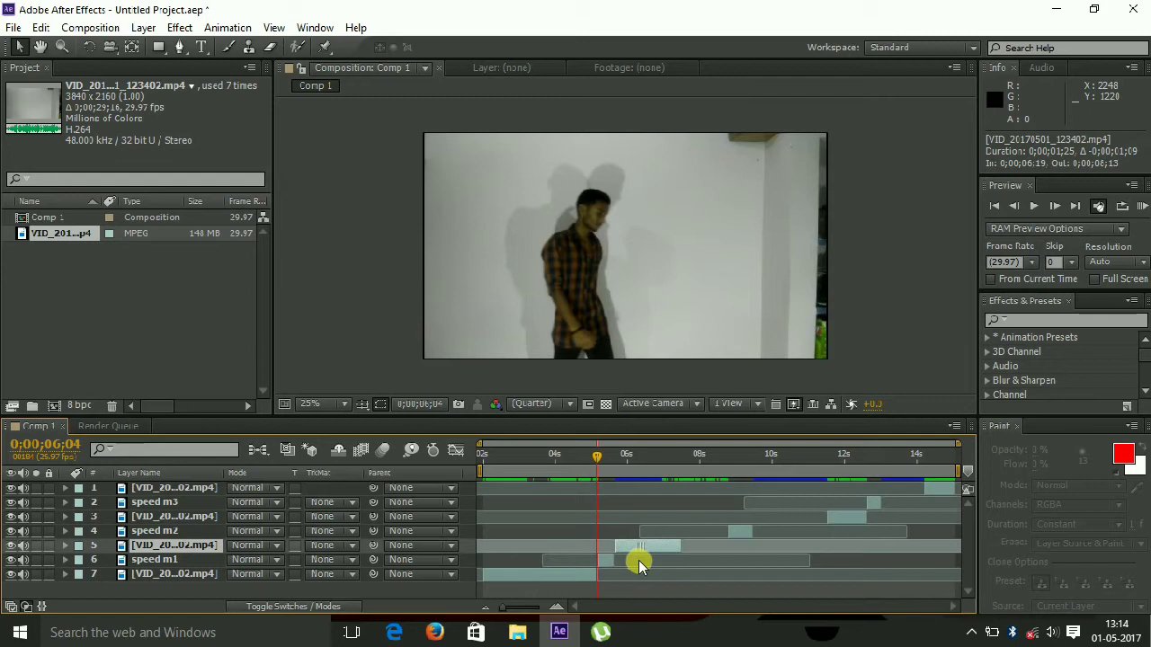
# Slide speed m2, the third clip, speed m3 and the top clip earlier to close the gaps.
pyautogui.moveTo(740, 536); pyautogui.dragTo(696, 546)
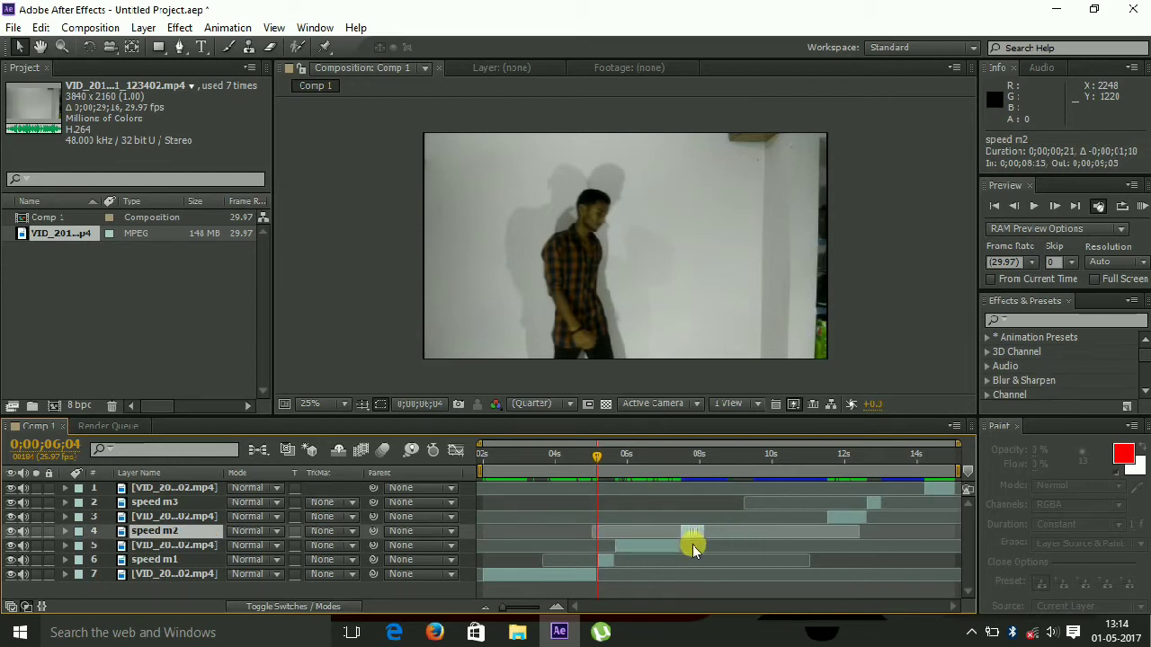
pyautogui.click(842, 518)
pyautogui.moveTo(842, 518); pyautogui.dragTo(733, 538)
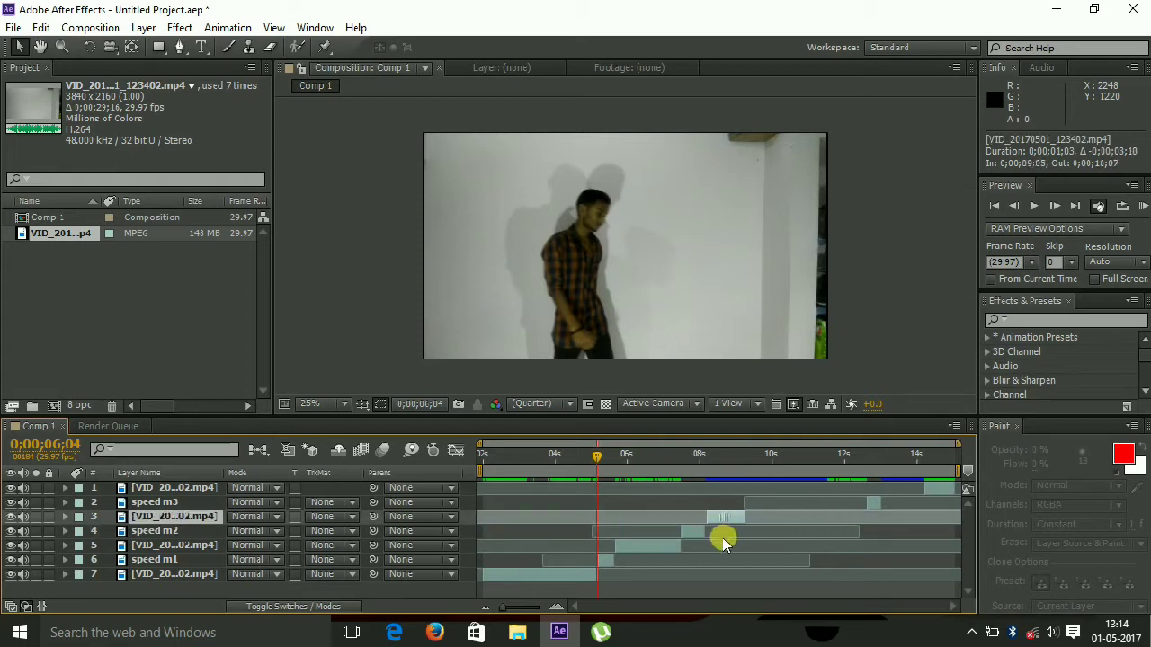
pyautogui.moveTo(873, 506); pyautogui.dragTo(757, 527)
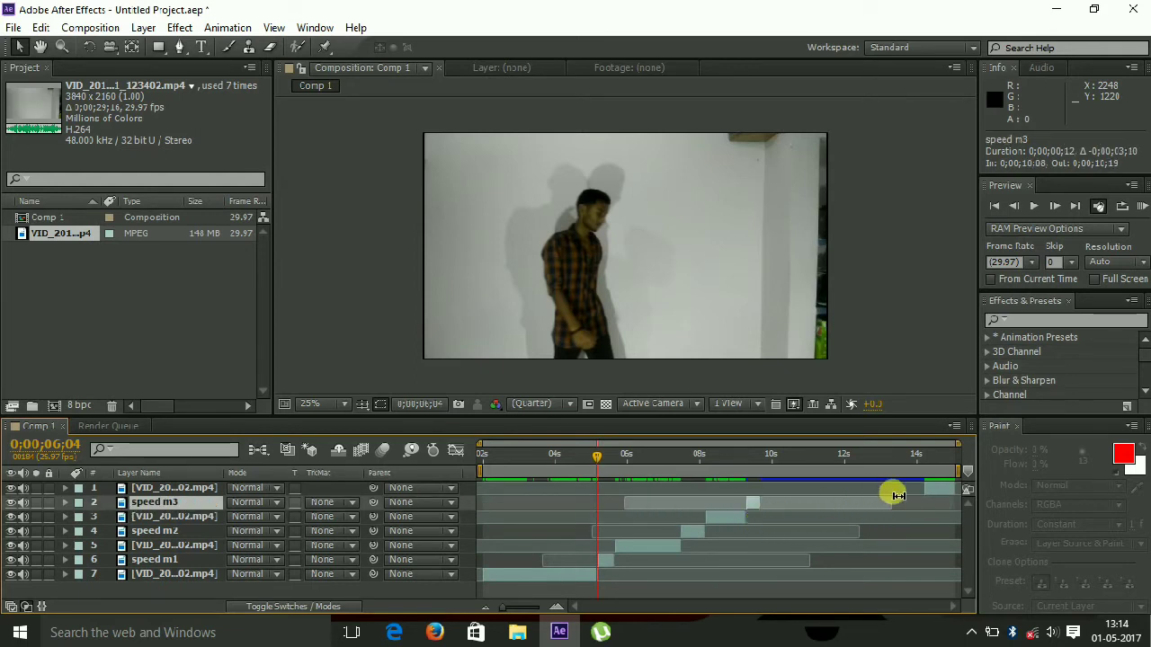
pyautogui.click(938, 492)
pyautogui.moveTo(937, 499); pyautogui.dragTo(777, 517)
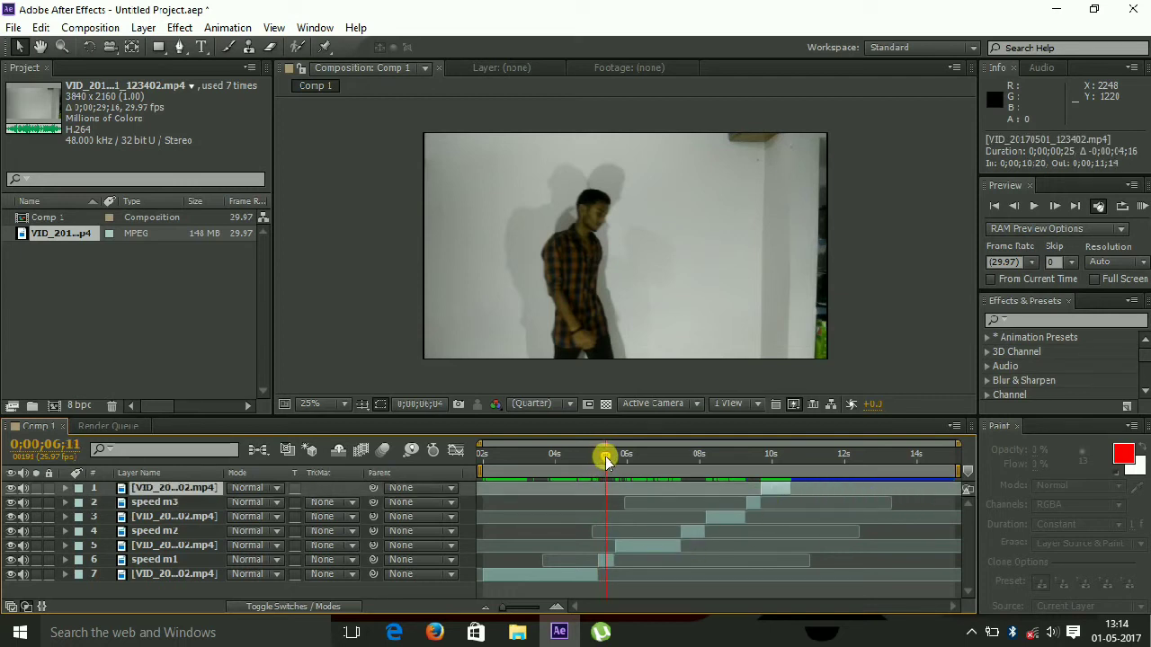
# Nudge speed m1, layer 5 and speed m2 a few frames, then scrub back to 3 seconds.
pyautogui.click(607, 564)
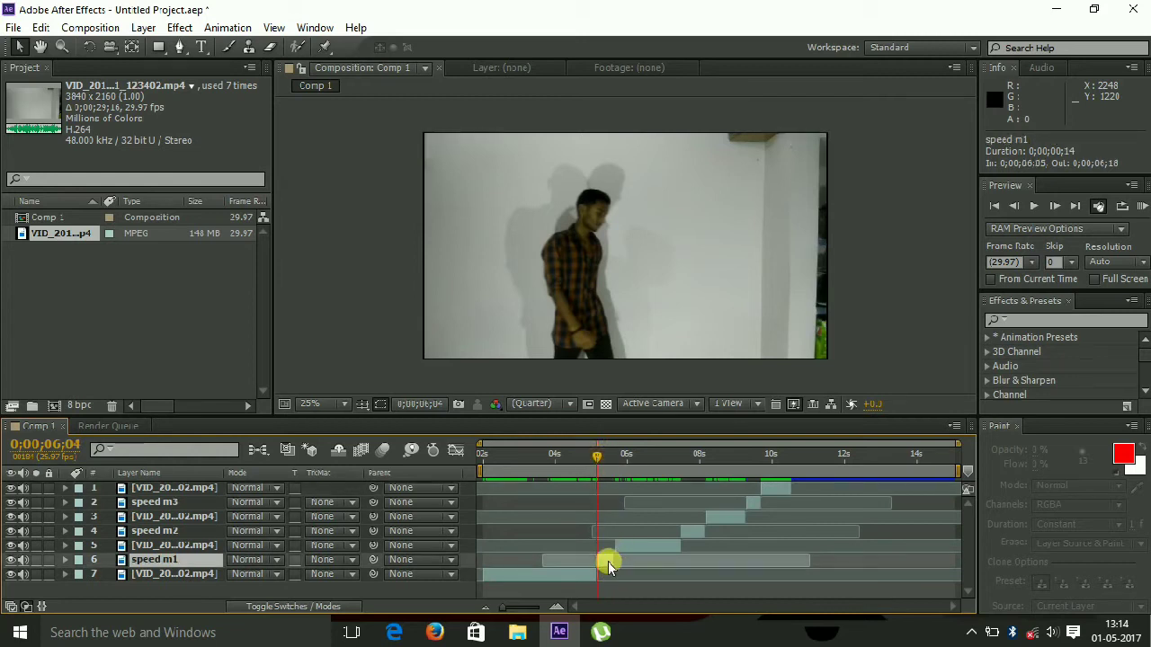
pyautogui.moveTo(607, 564); pyautogui.dragTo(606, 564)
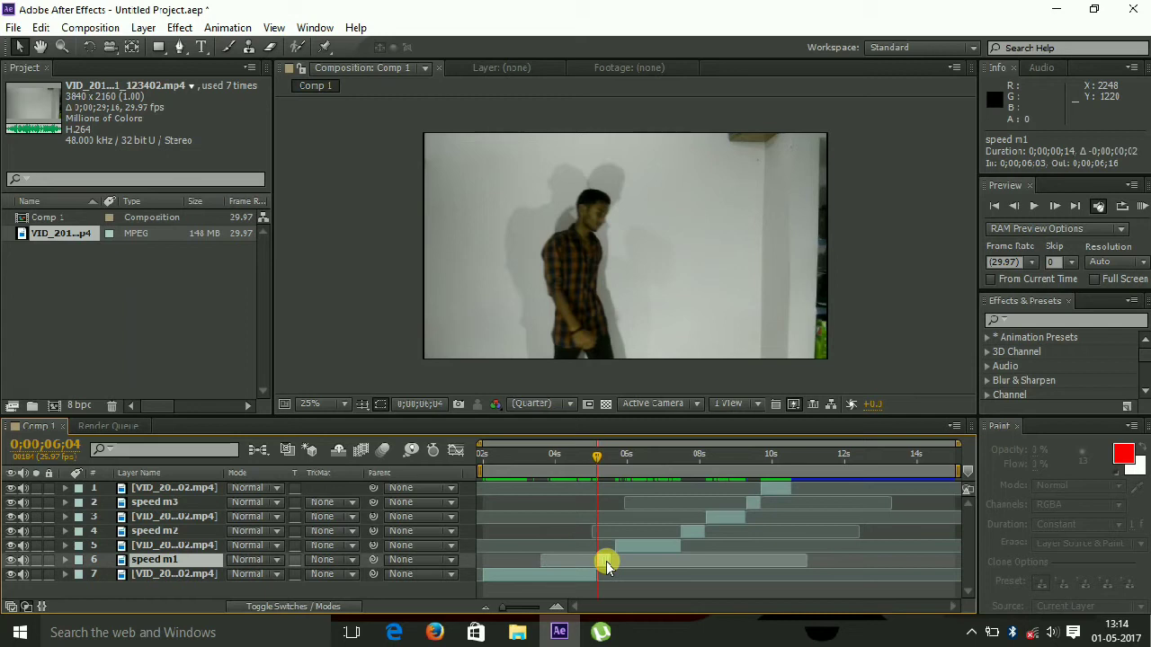
pyautogui.click(624, 545)
pyautogui.moveTo(626, 548); pyautogui.dragTo(625, 549)
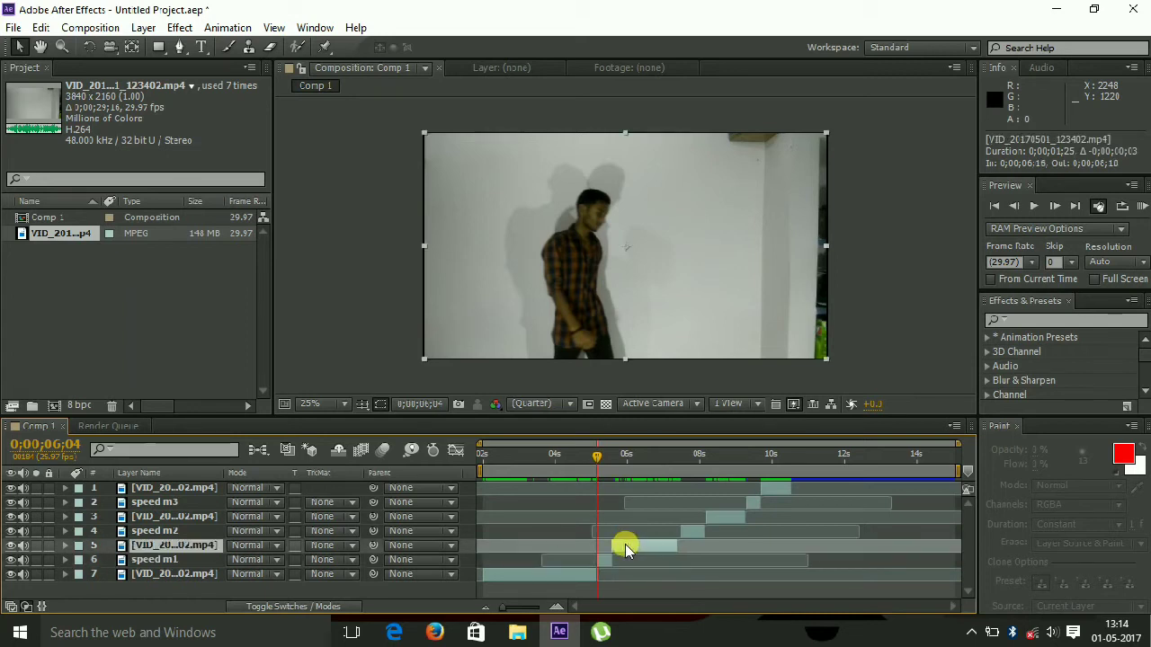
pyautogui.click(692, 532)
pyautogui.moveTo(692, 532); pyautogui.dragTo(747, 510)
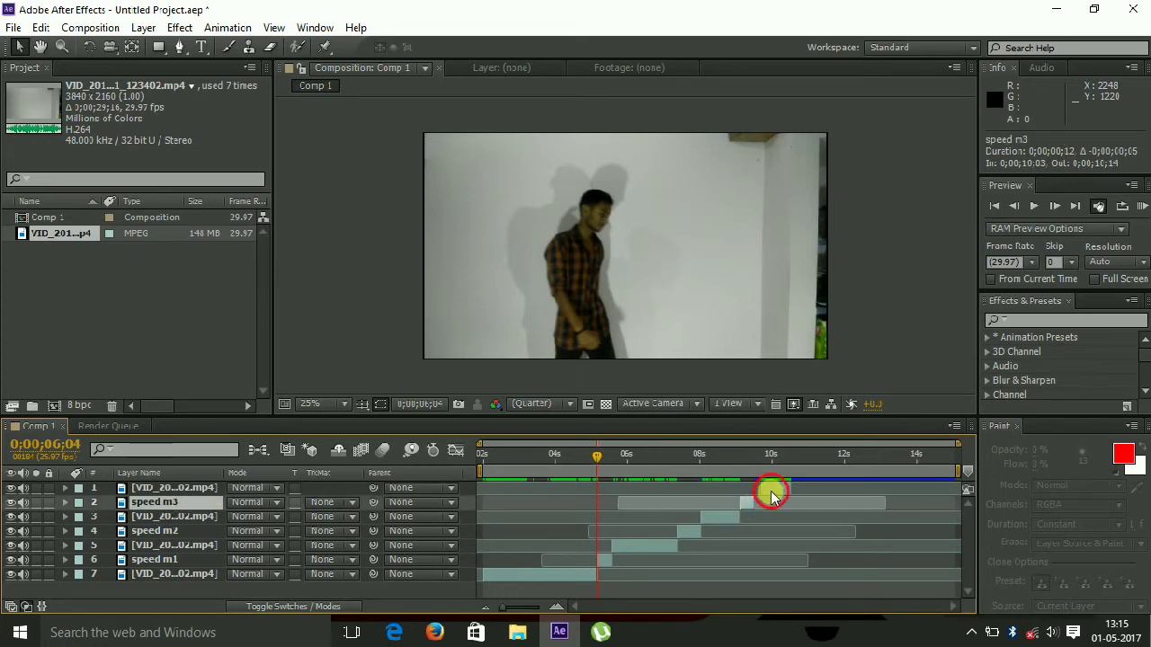
pyautogui.click(767, 492)
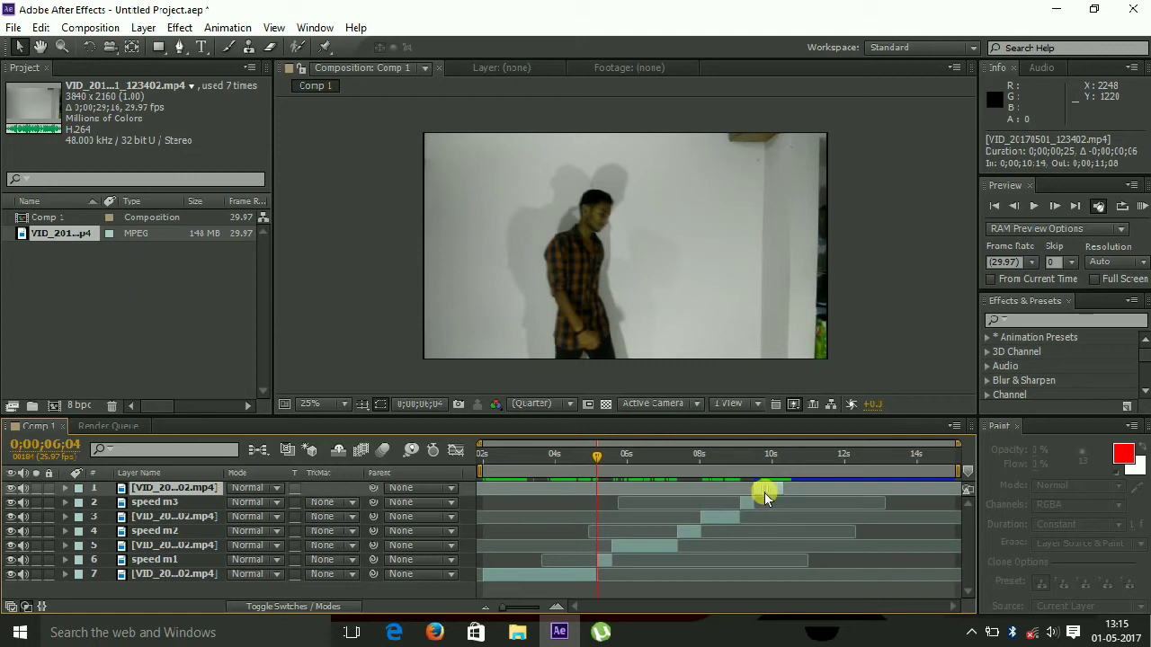
pyautogui.click(591, 459)
pyautogui.moveTo(591, 460); pyautogui.dragTo(485, 509)
pyautogui.click(1035, 206)
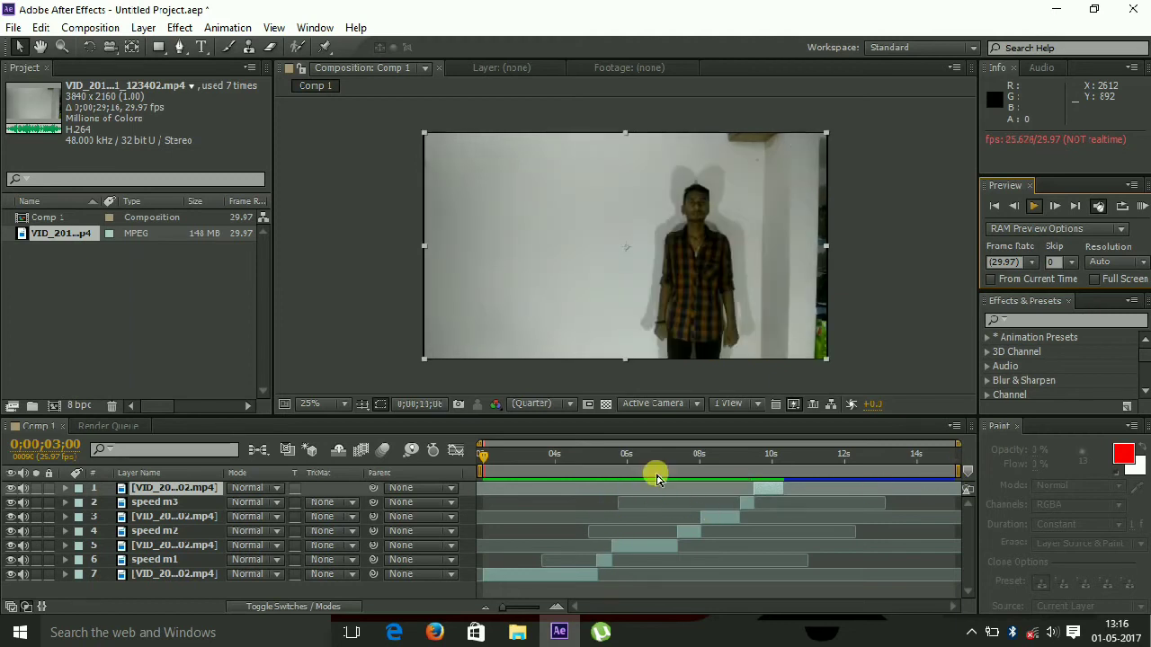
pyautogui.click(886, 468)
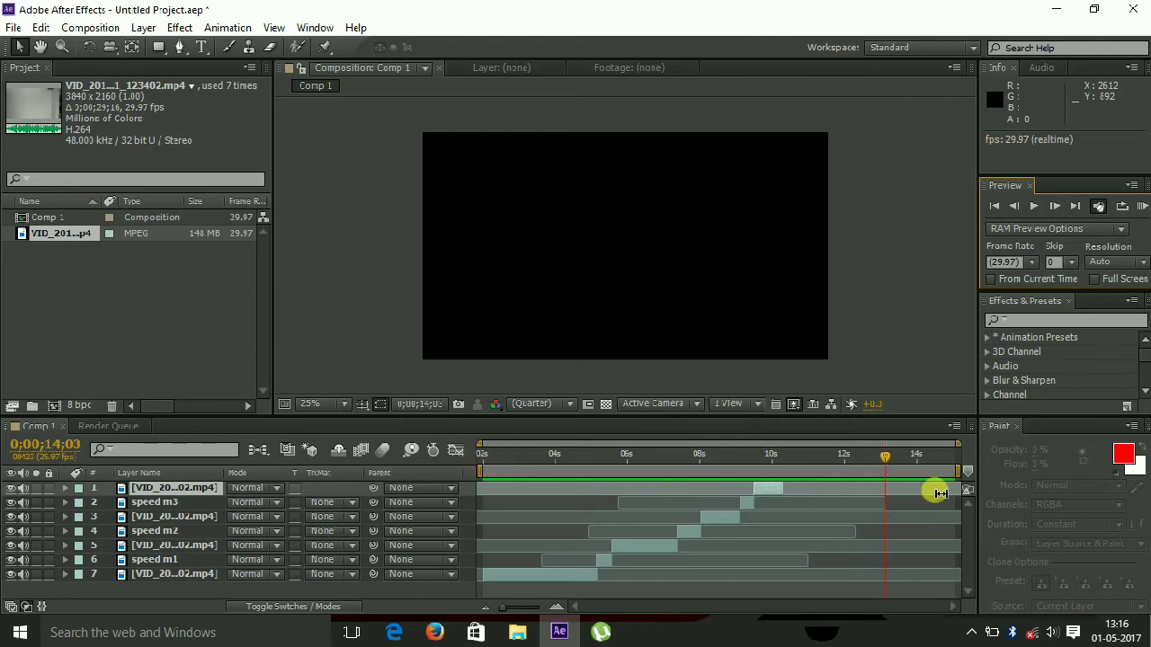
pyautogui.moveTo(885, 457); pyautogui.dragTo(705, 459)
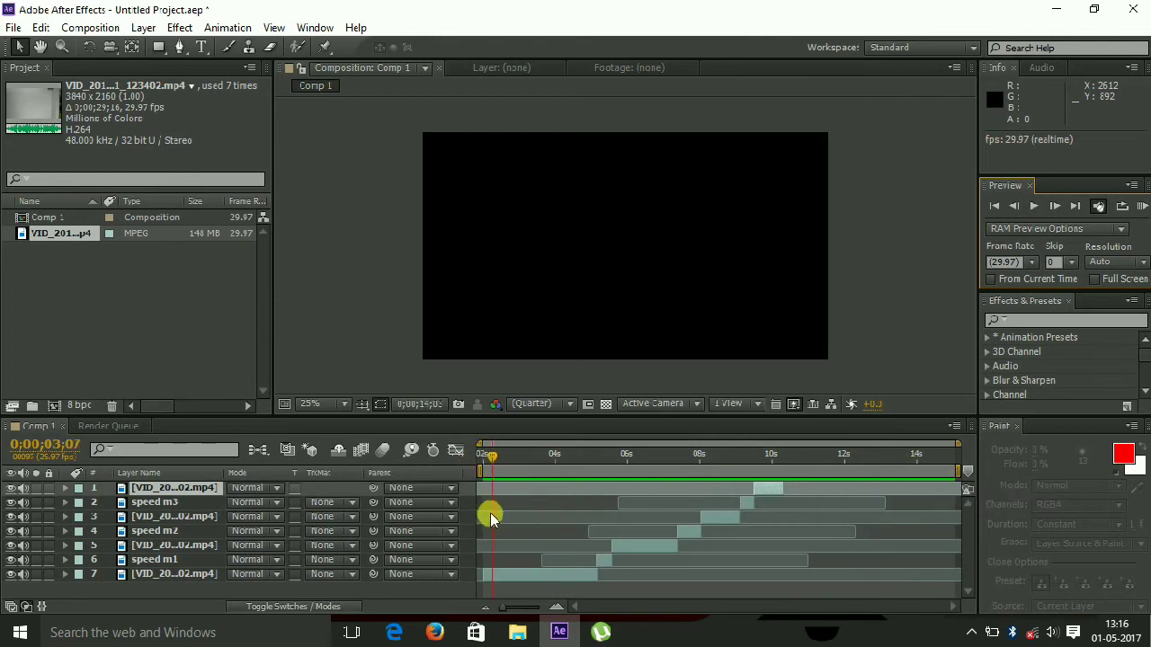
pyautogui.moveTo(673, 496); pyautogui.dragTo(475, 513)
pyautogui.click(1033, 206)
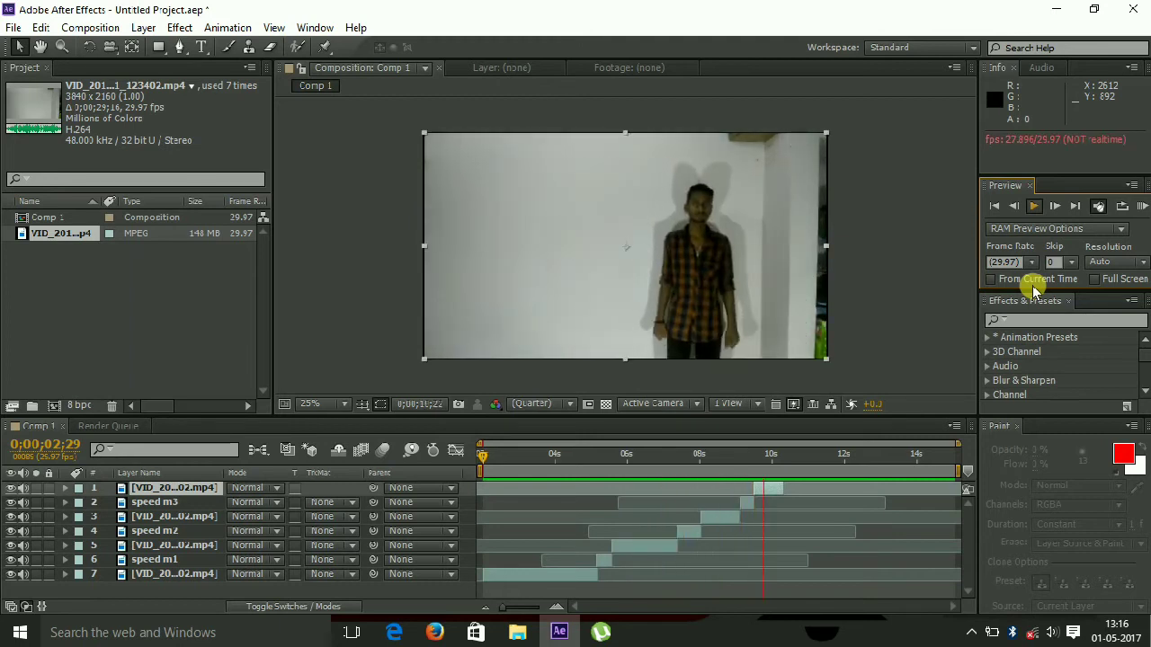
pyautogui.click(957, 472)
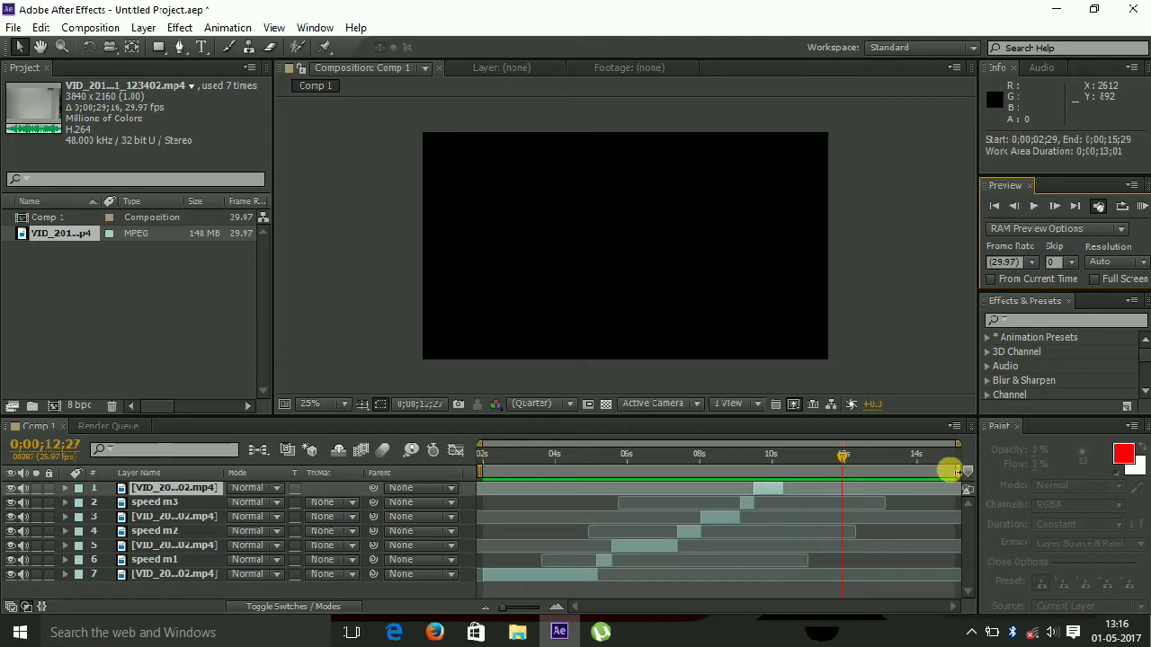
# Trim the comp to a work area ending at 11;10 (8;12 duration) and scrub through it.
pyautogui.moveTo(953, 469); pyautogui.dragTo(796, 492)
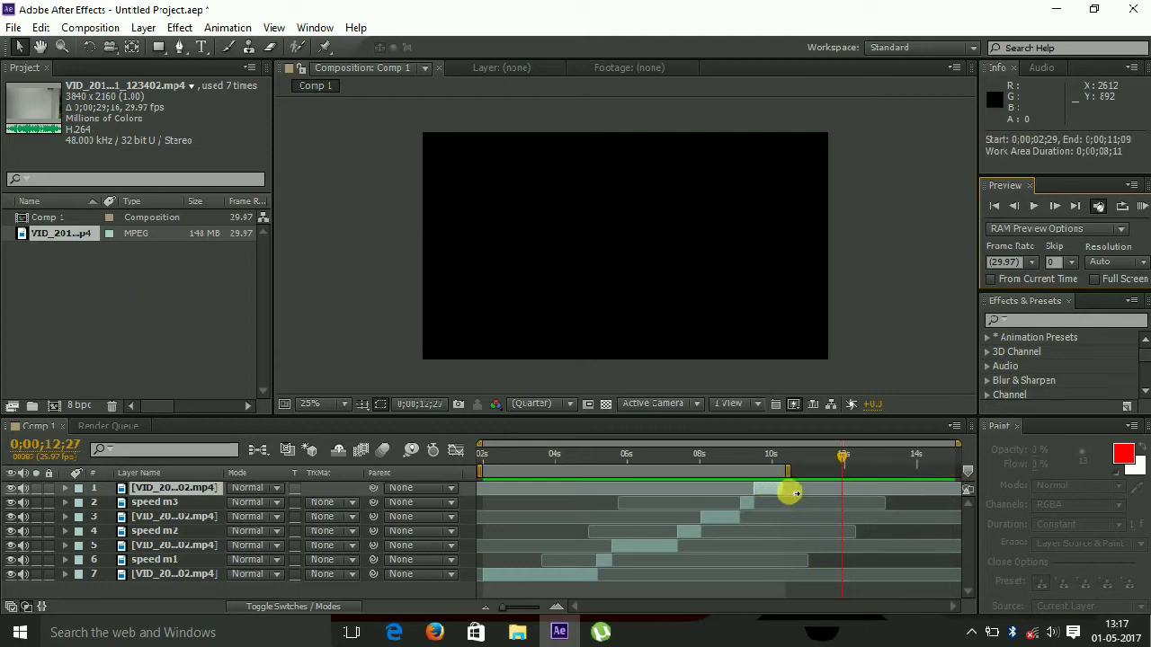
pyautogui.rightClick(693, 471)
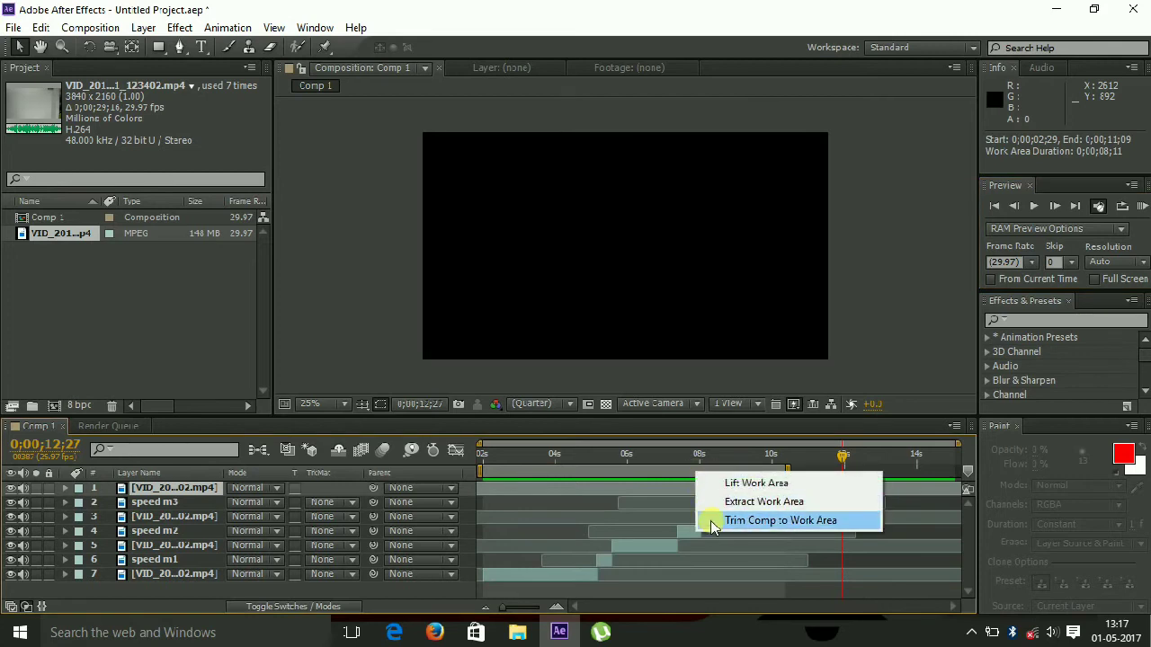
pyautogui.click(711, 522)
pyautogui.moveTo(951, 457)
pyautogui.mouseDown()
pyautogui.moveTo(612, 529)
pyautogui.moveTo(482, 536)
pyautogui.mouseUp()
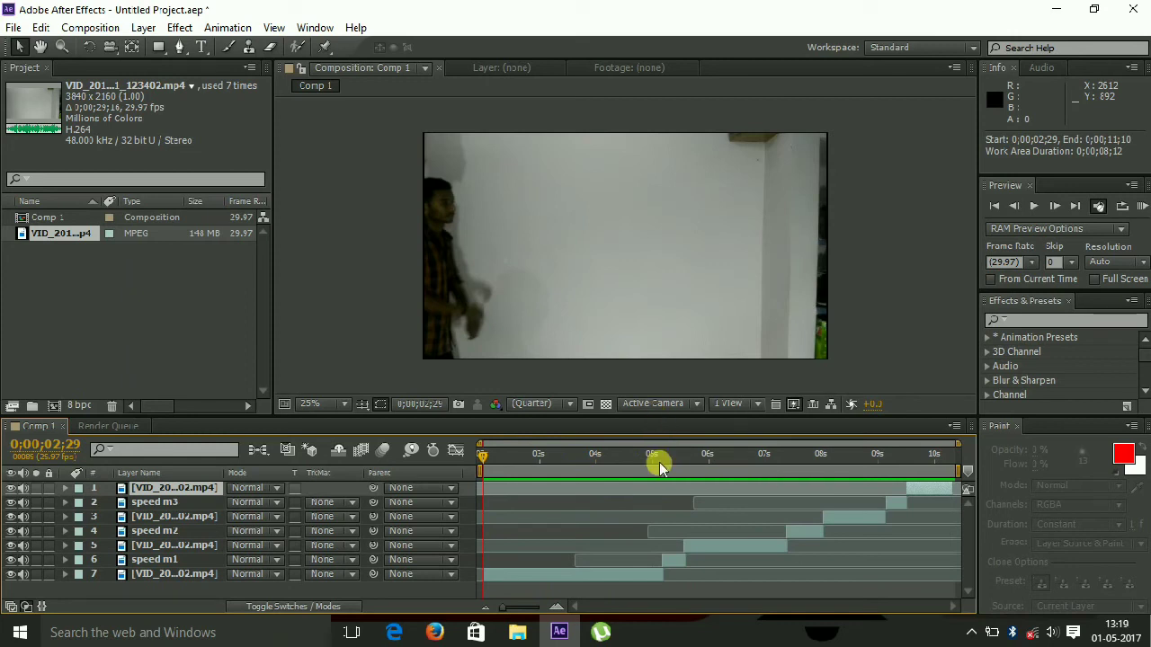
pyautogui.click(677, 560)
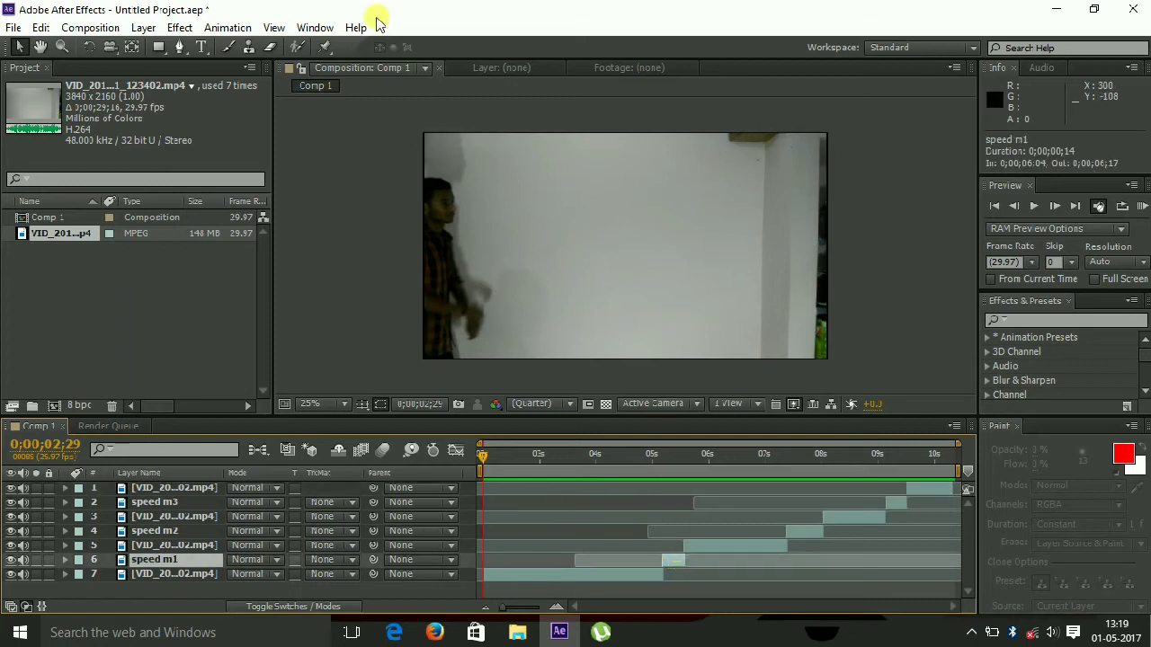
pyautogui.click(1041, 322)
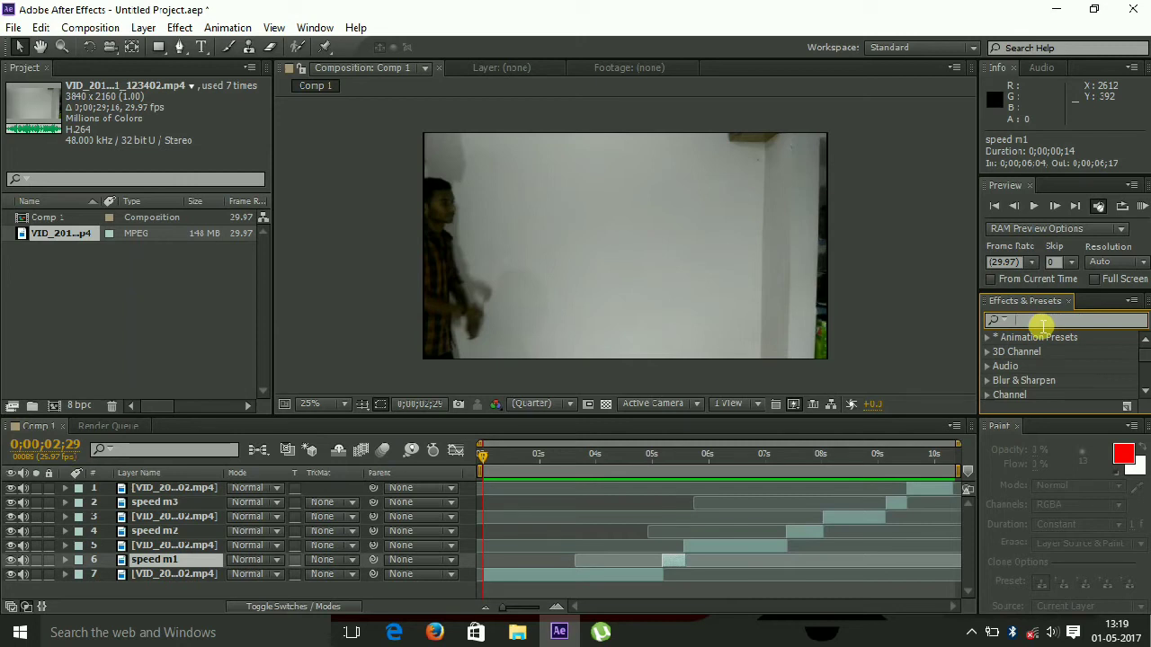
# Search 'CC fo' in Effects & Presets and apply CC Force Motion Blur to the speed m1 layer.
pyautogui.write('CCf')
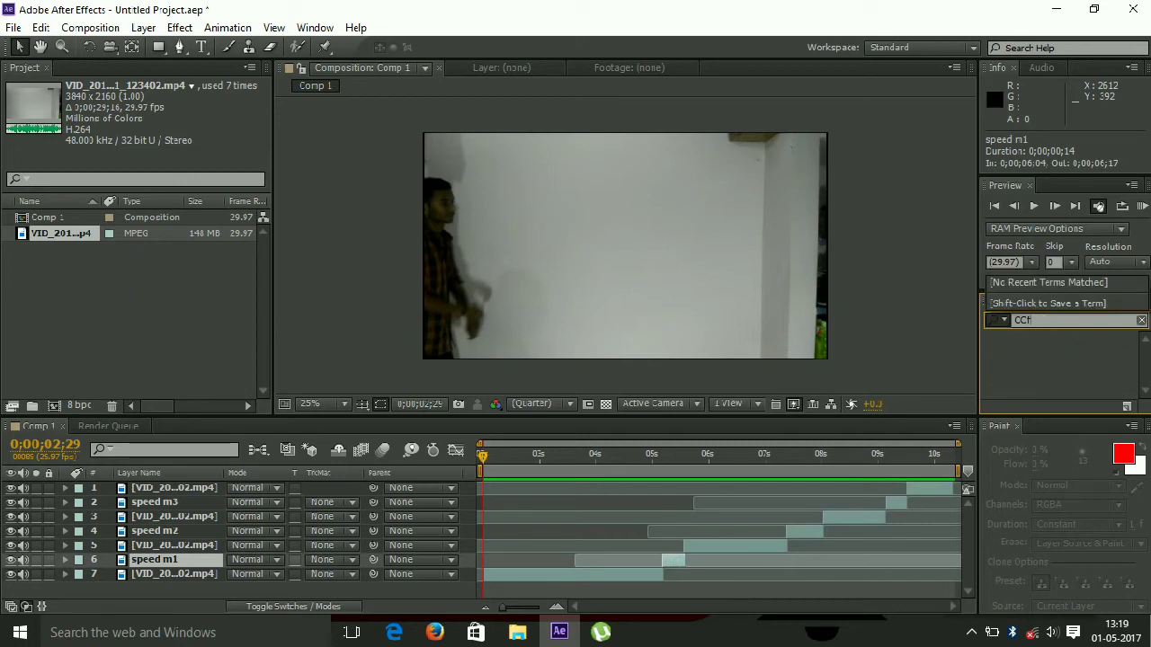
pyautogui.press('BackSpace')
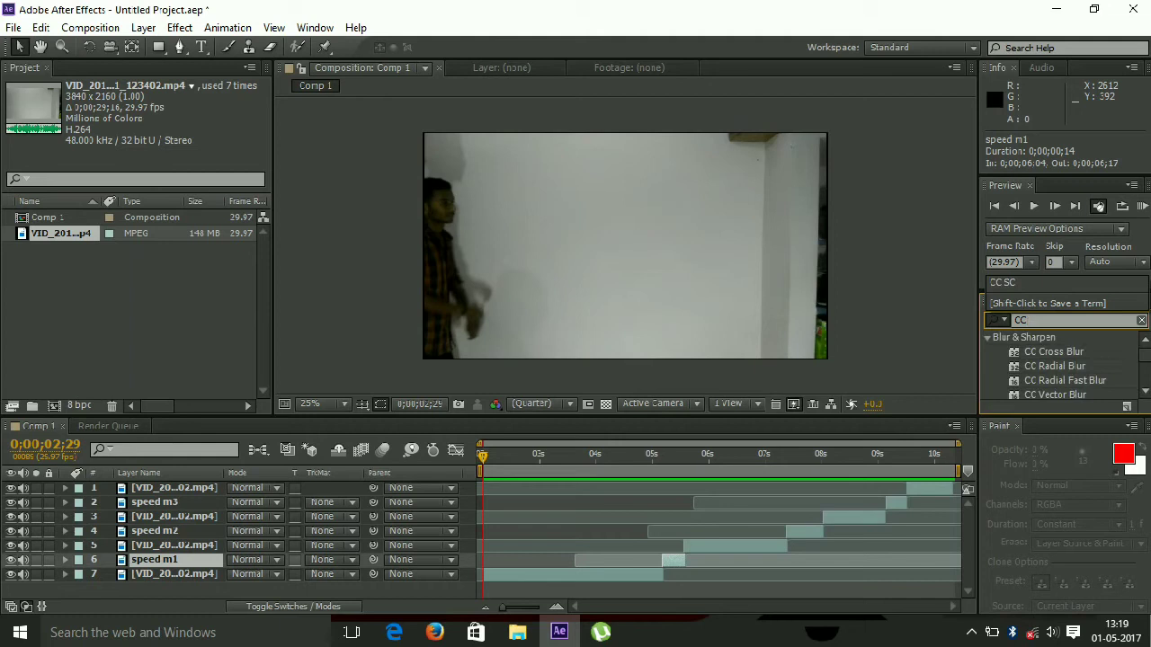
pyautogui.write('f')
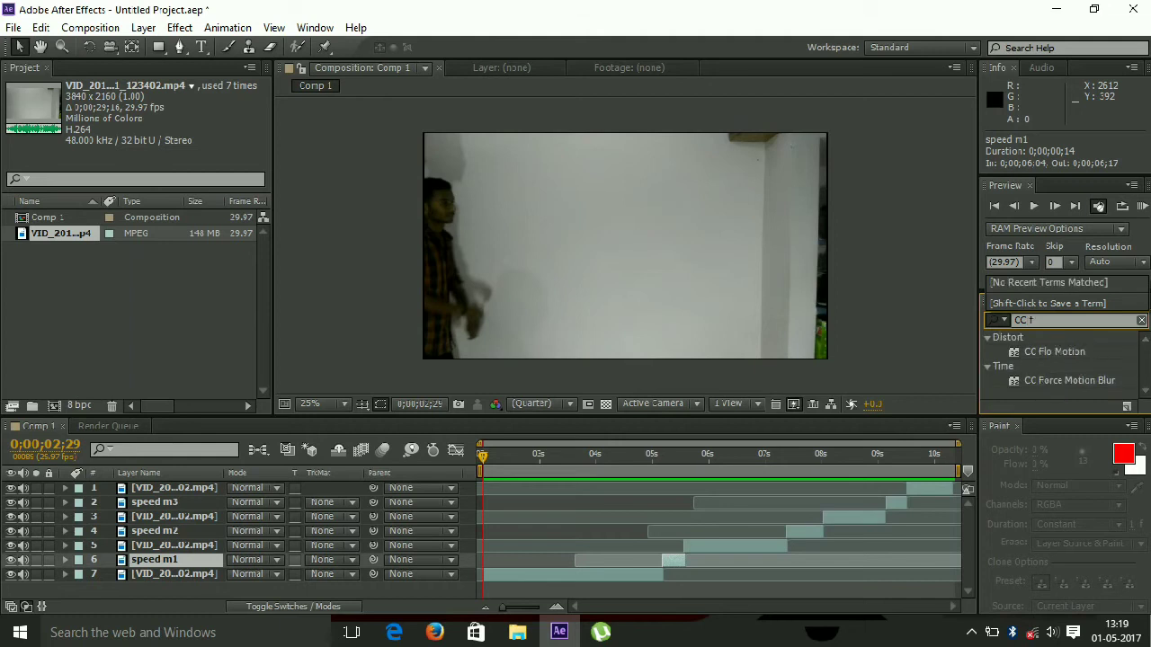
pyautogui.click(1064, 376)
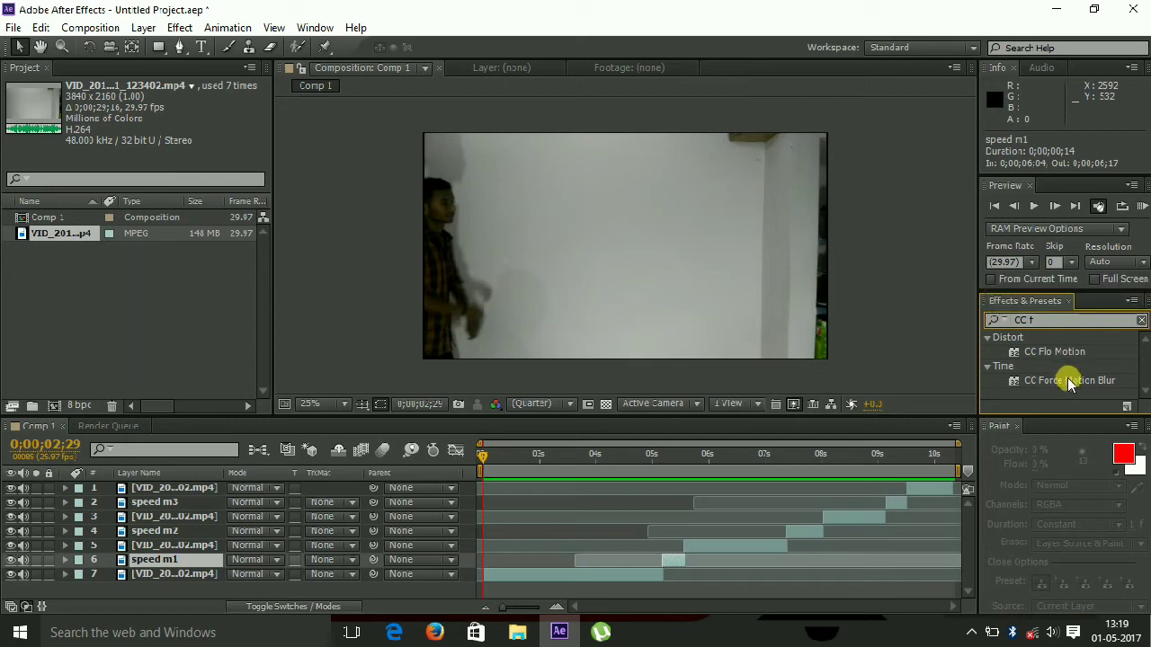
pyautogui.write('o')
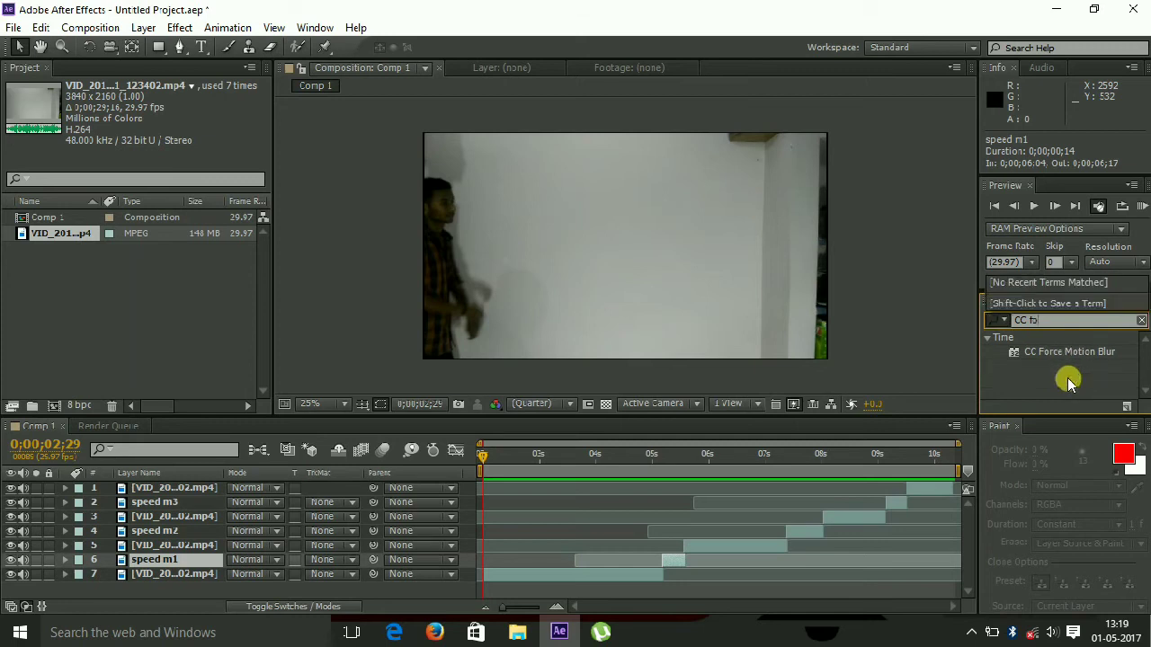
pyautogui.moveTo(1069, 358)
pyautogui.mouseDown()
pyautogui.moveTo(656, 468)
pyautogui.moveTo(183, 558)
pyautogui.mouseUp()
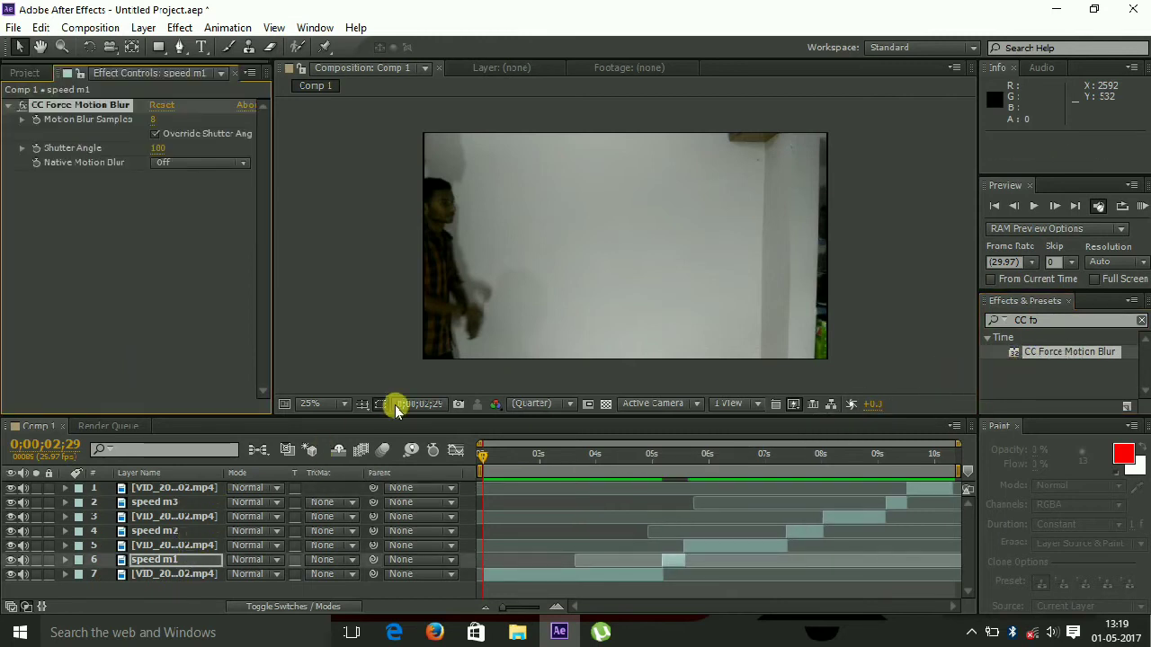
# Select speed m1 and set the current time to 0;00;06;04.
pyautogui.click(671, 564)
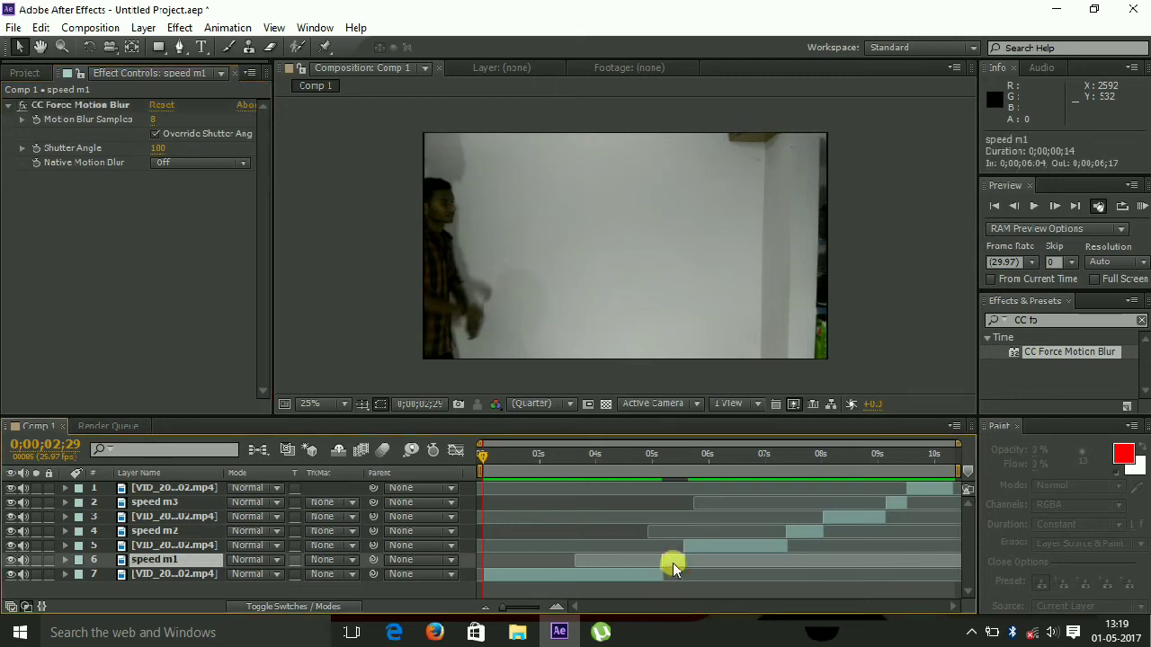
pyautogui.moveTo(485, 459); pyautogui.dragTo(665, 503)
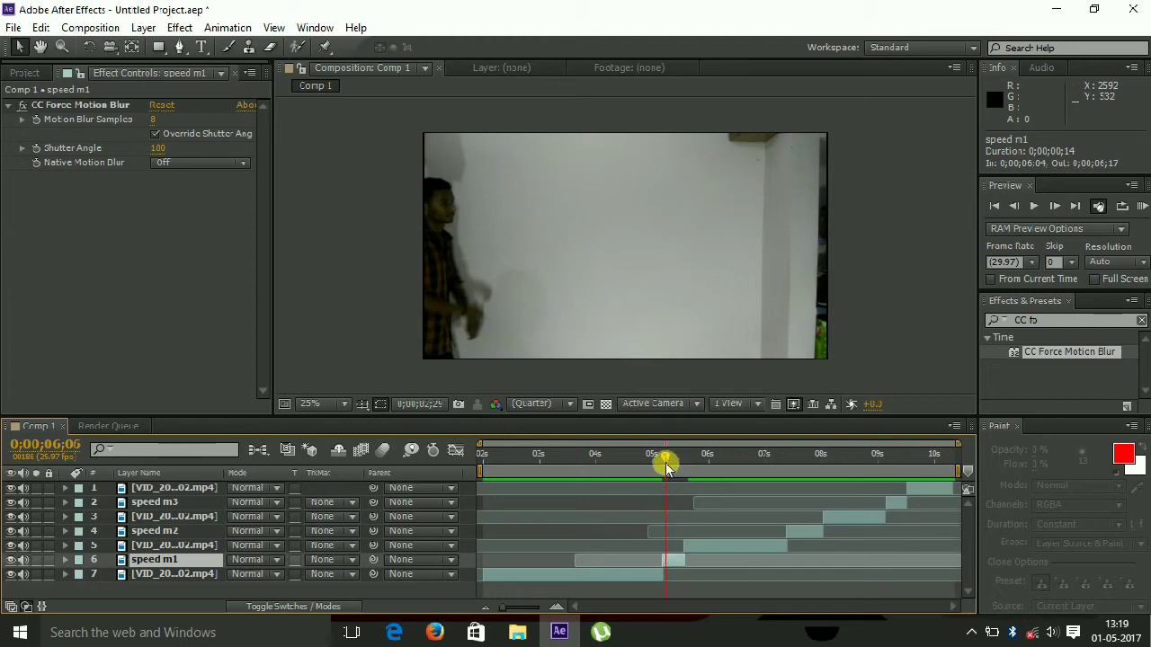
pyautogui.moveTo(662, 469); pyautogui.dragTo(663, 467)
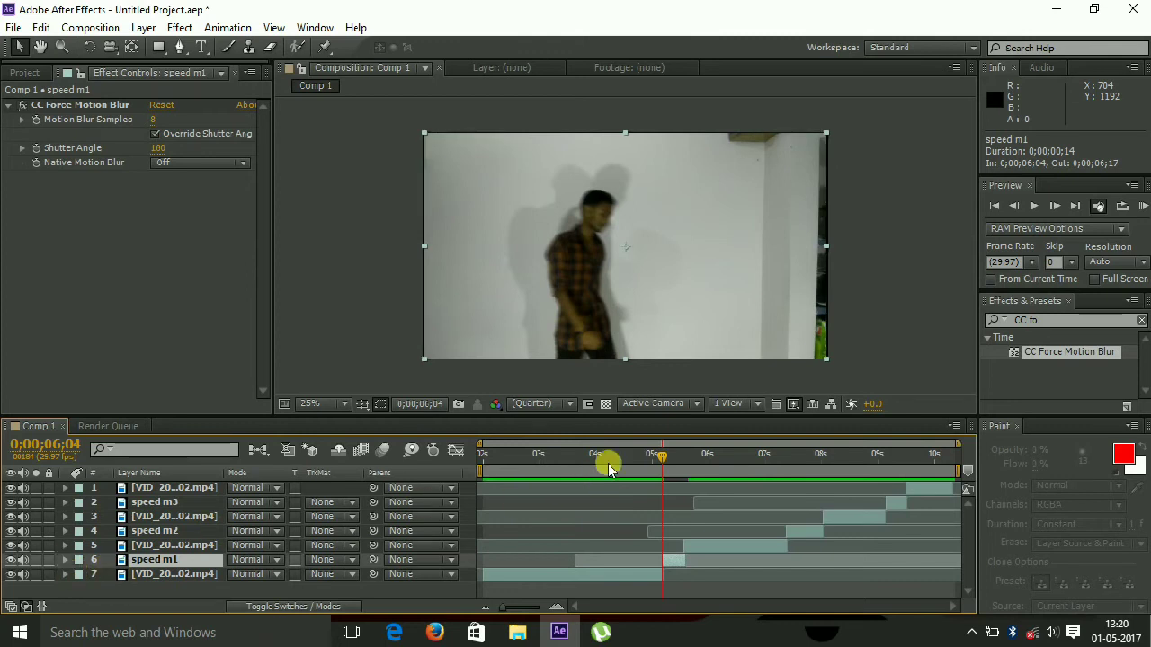
# Enlarge the timeline and expand speed m1 down to its CC Force Motion Blur settings.
pyautogui.moveTo(645, 421); pyautogui.dragTo(634, 354)
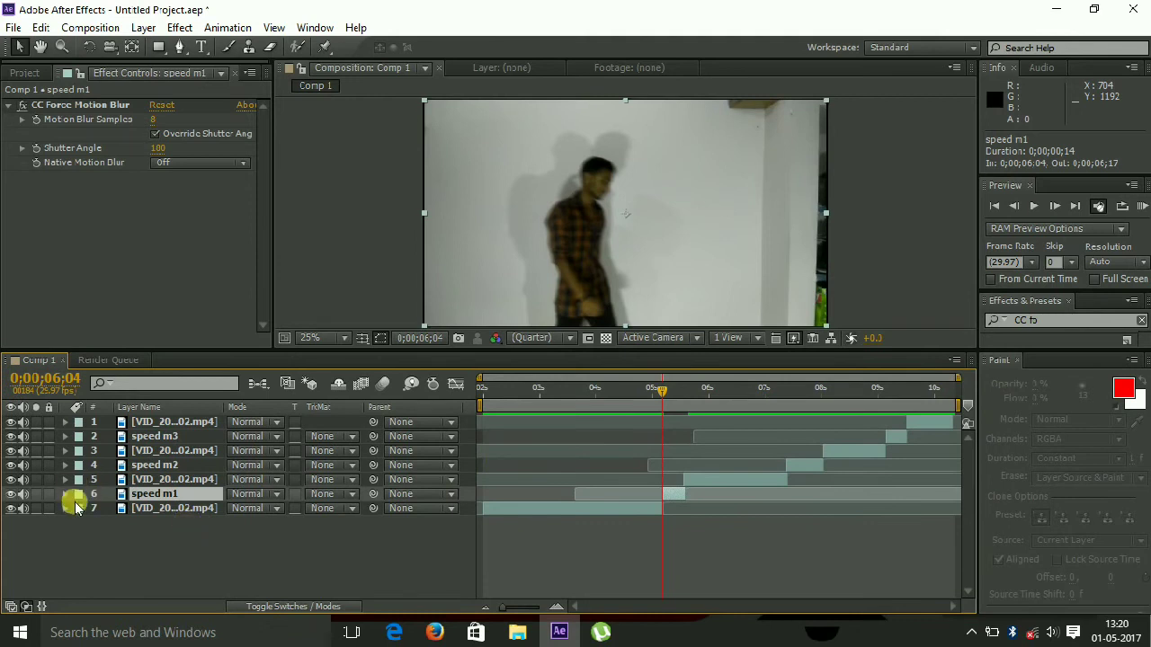
pyautogui.click(64, 495)
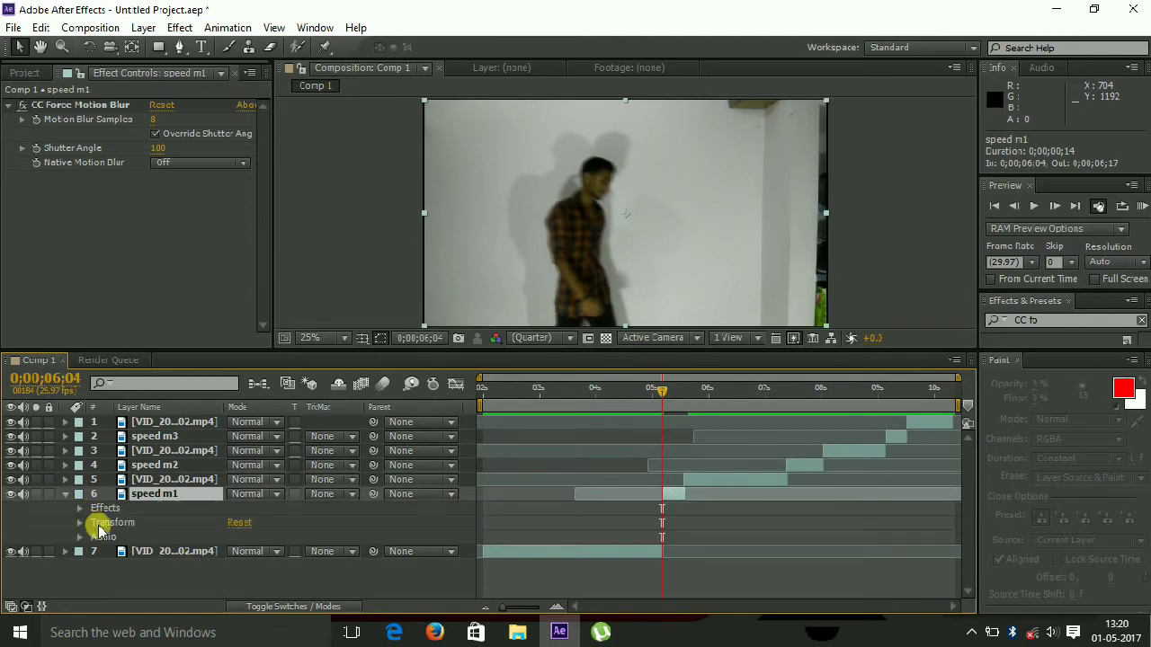
pyautogui.click(79, 508)
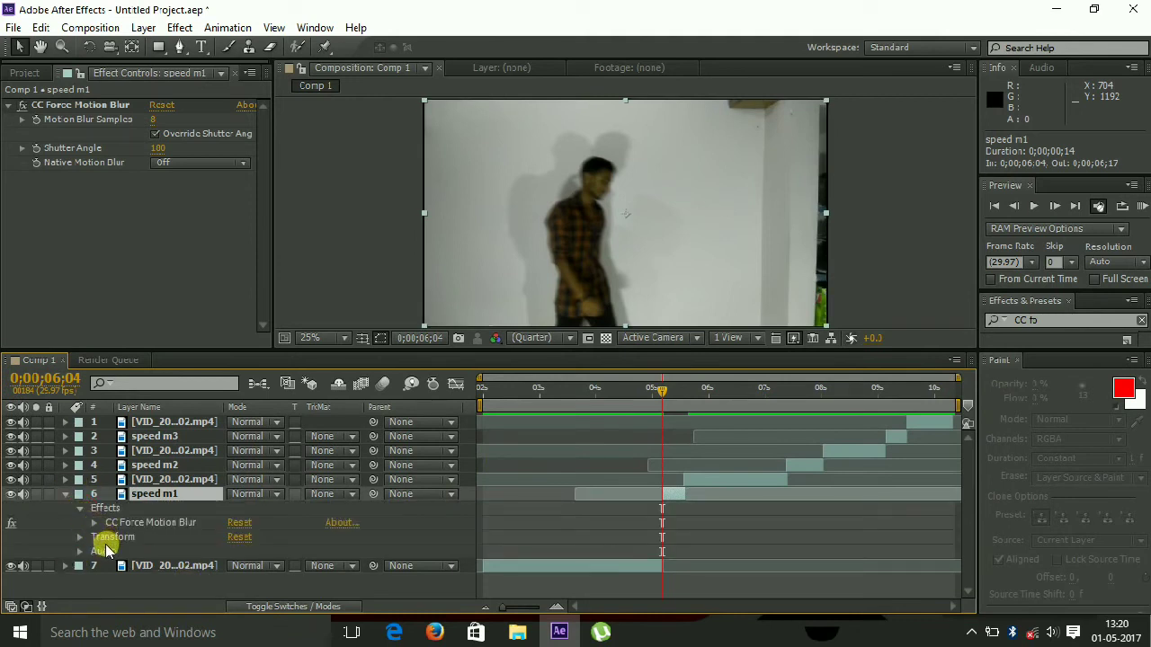
pyautogui.click(94, 523)
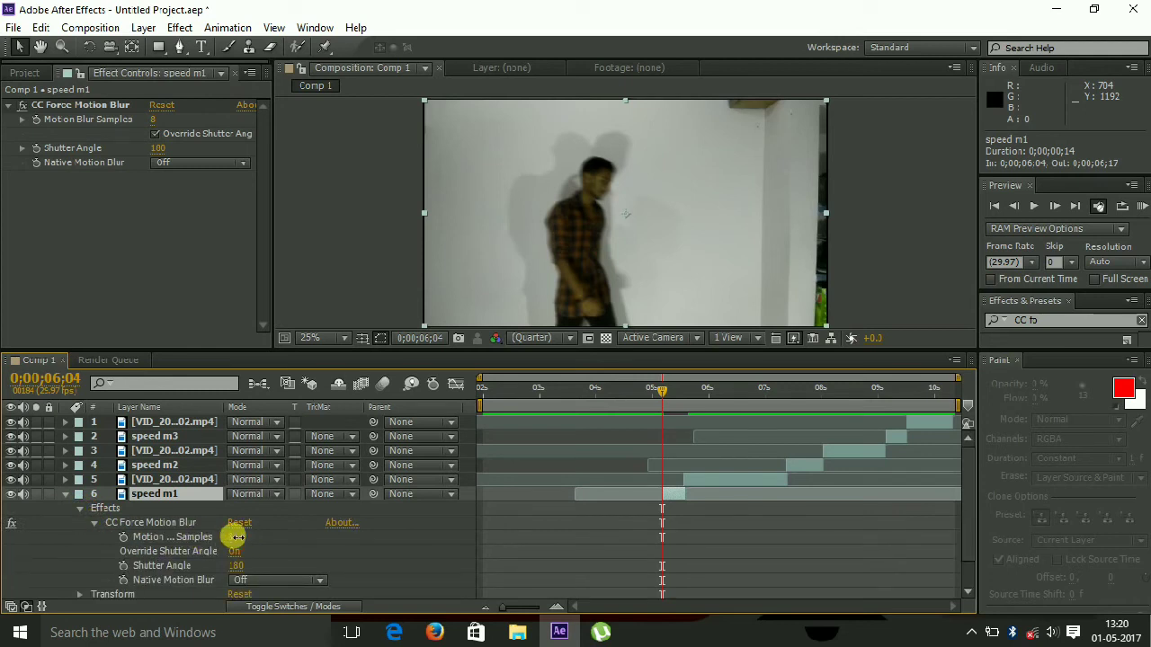
# Set Motion Blur Samples to 226 and Shutter Angle to 301, then play a preview.
pyautogui.moveTo(235, 538)
pyautogui.mouseDown()
pyautogui.moveTo(250, 552)
pyautogui.moveTo(239, 539)
pyautogui.moveTo(241, 568)
pyautogui.mouseUp()
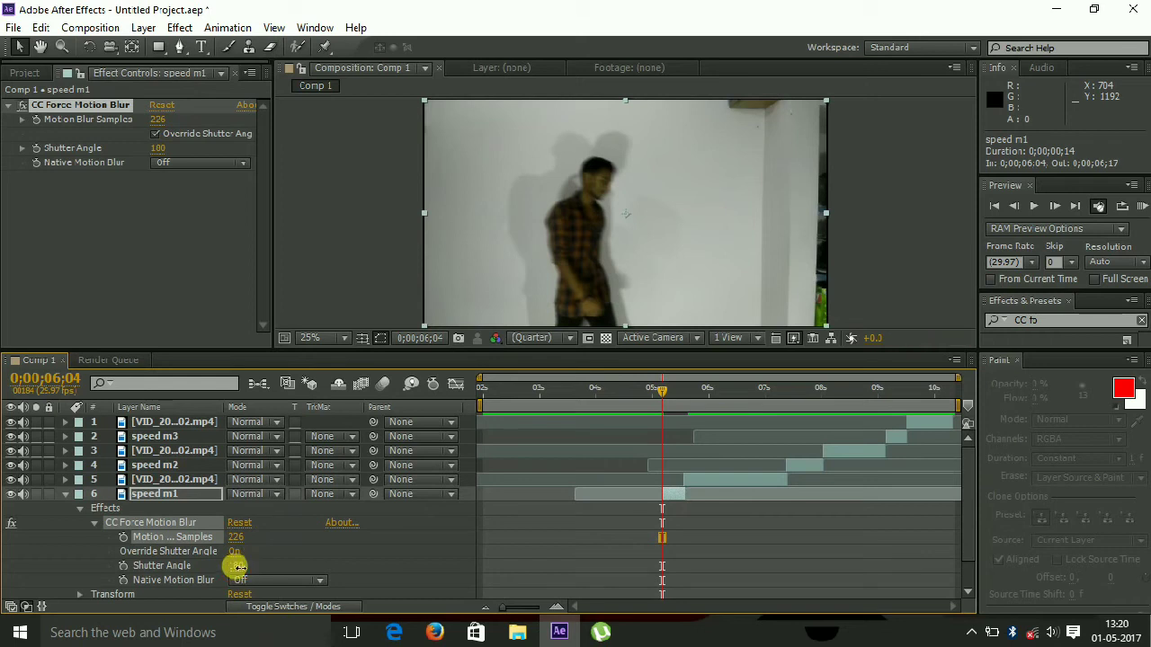
pyautogui.moveTo(238, 566); pyautogui.dragTo(266, 566)
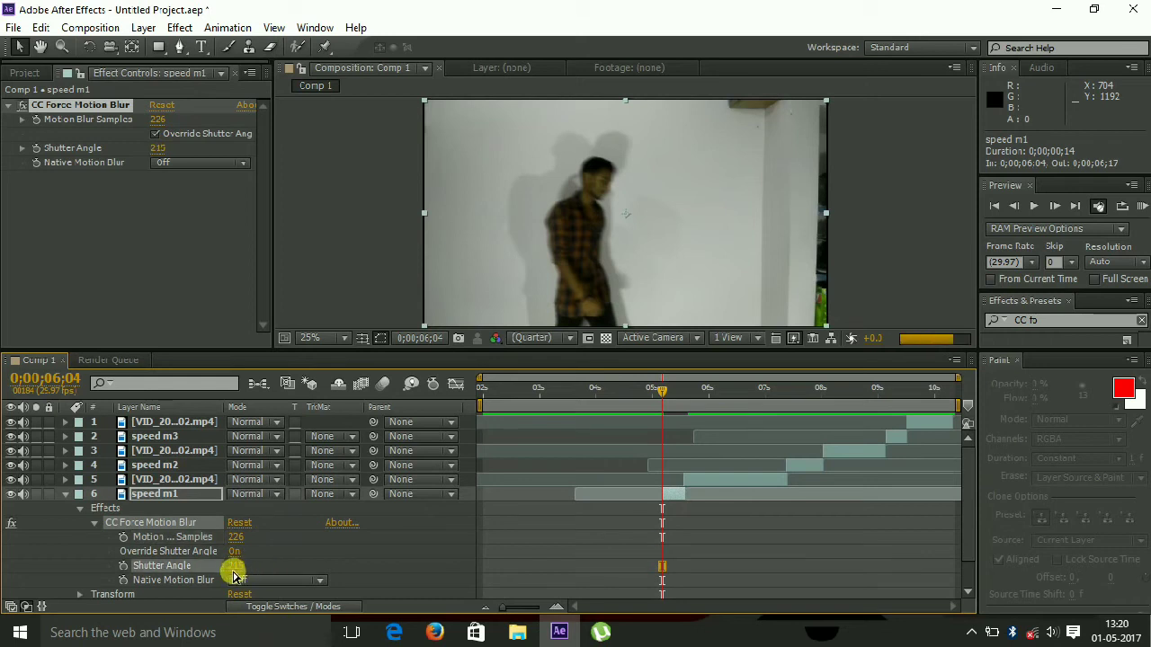
pyautogui.moveTo(233, 563); pyautogui.dragTo(305, 562)
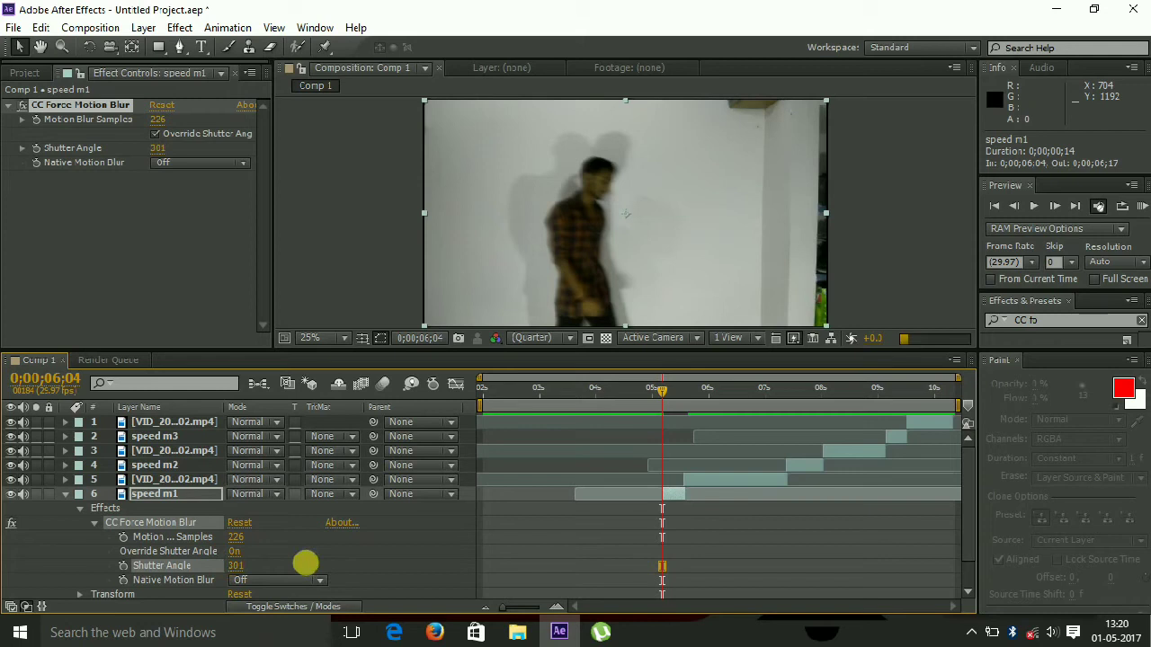
pyautogui.click(1034, 208)
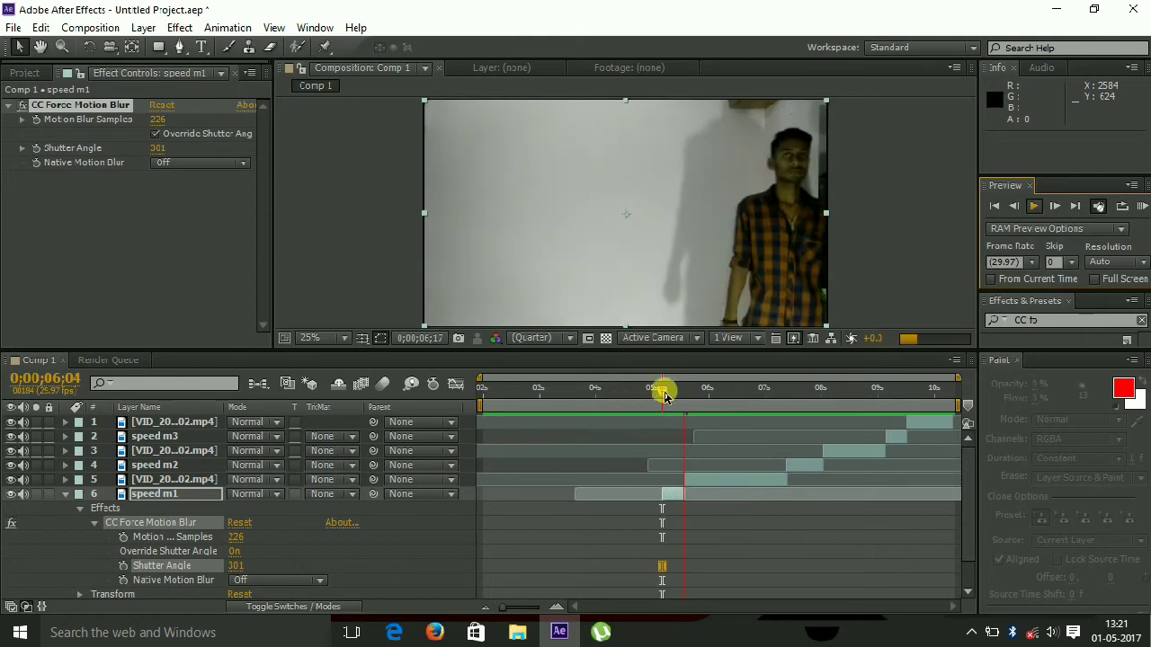
# Stop the preview at the start of speed m1 and set Motion Samples to 255.
pyautogui.click(673, 394)
pyautogui.moveTo(673, 394); pyautogui.dragTo(663, 394)
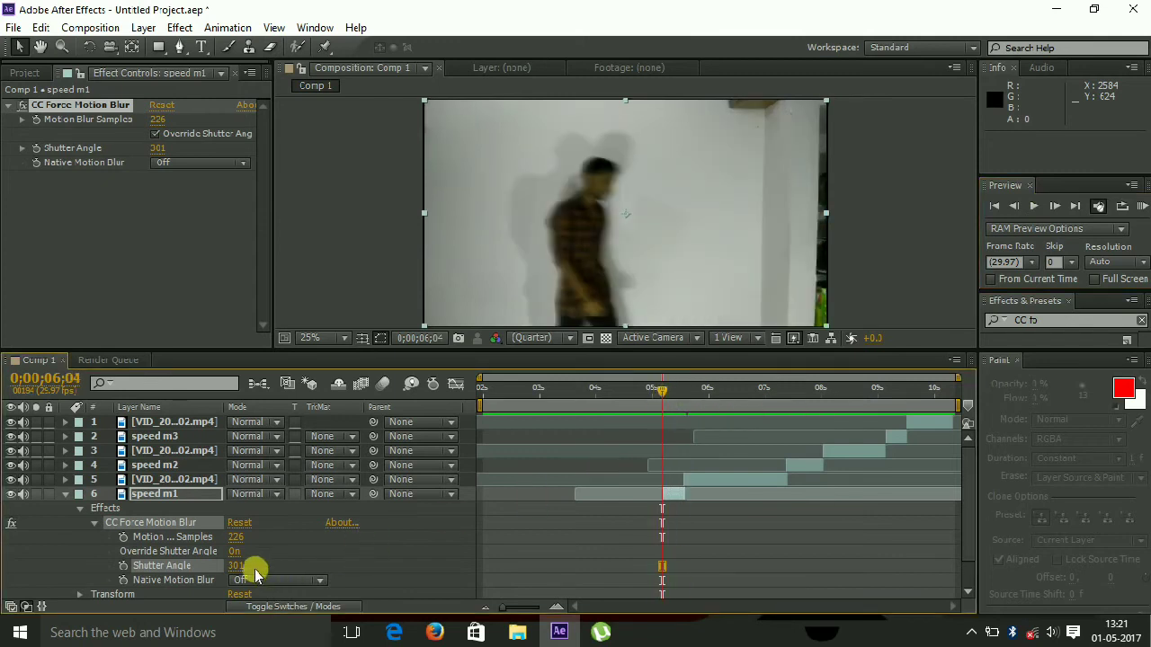
pyautogui.moveTo(241, 538); pyautogui.dragTo(244, 544)
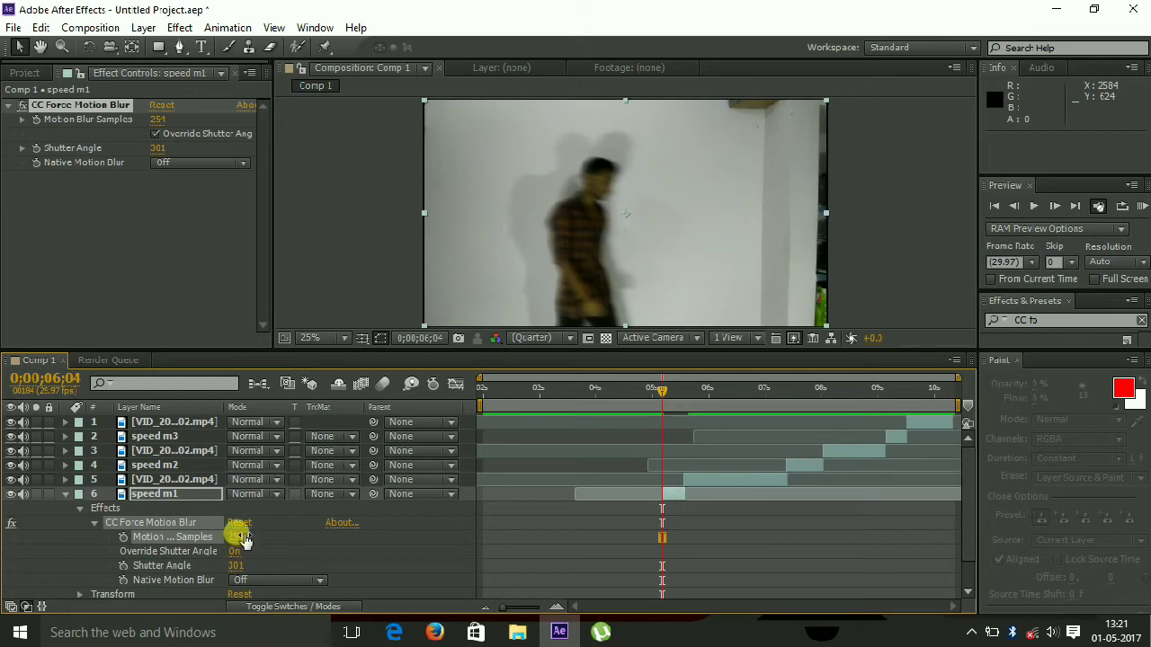
pyautogui.moveTo(238, 544); pyautogui.dragTo(236, 538)
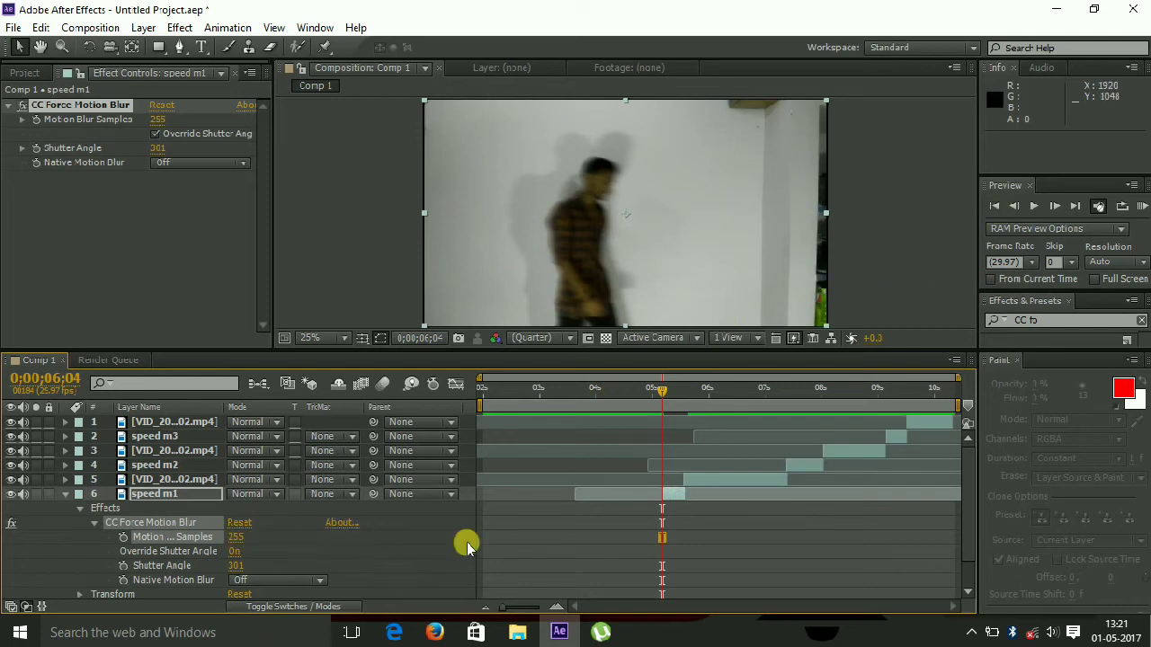
pyautogui.click(665, 530)
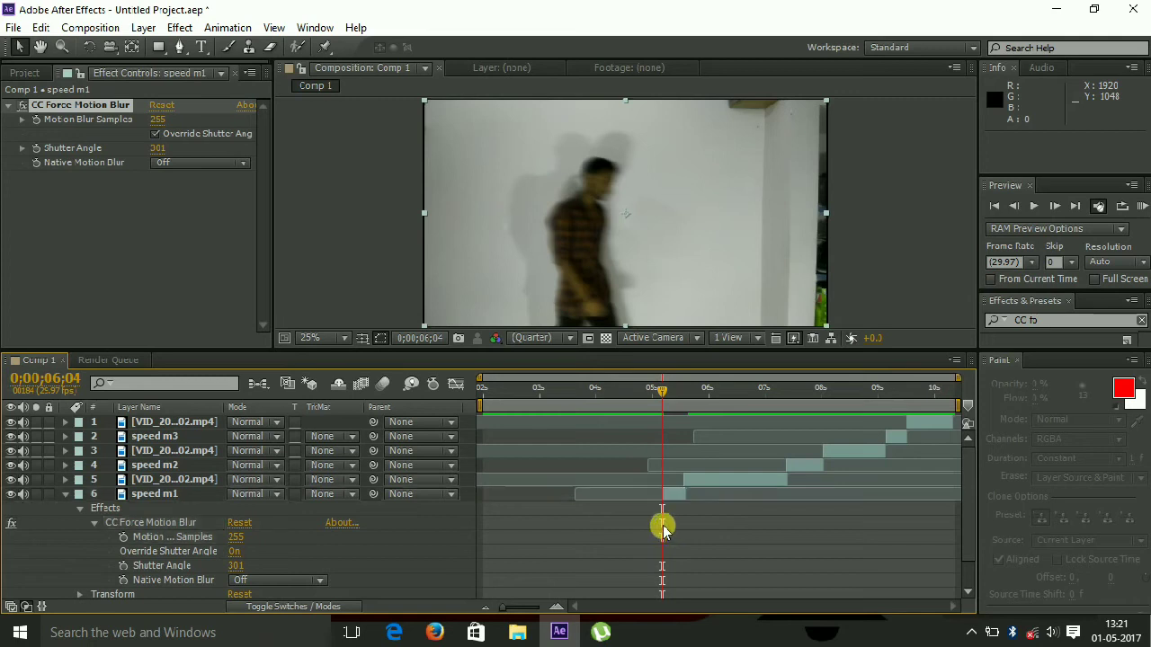
pyautogui.click(253, 537)
pyautogui.click(243, 538)
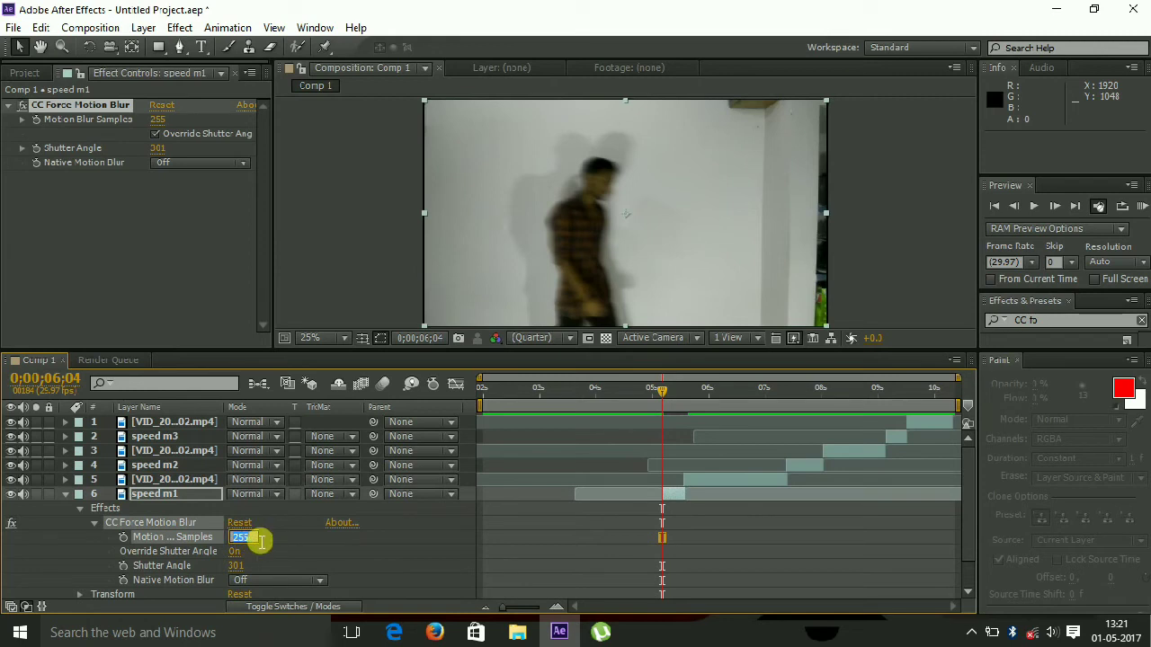
pyautogui.write('4')
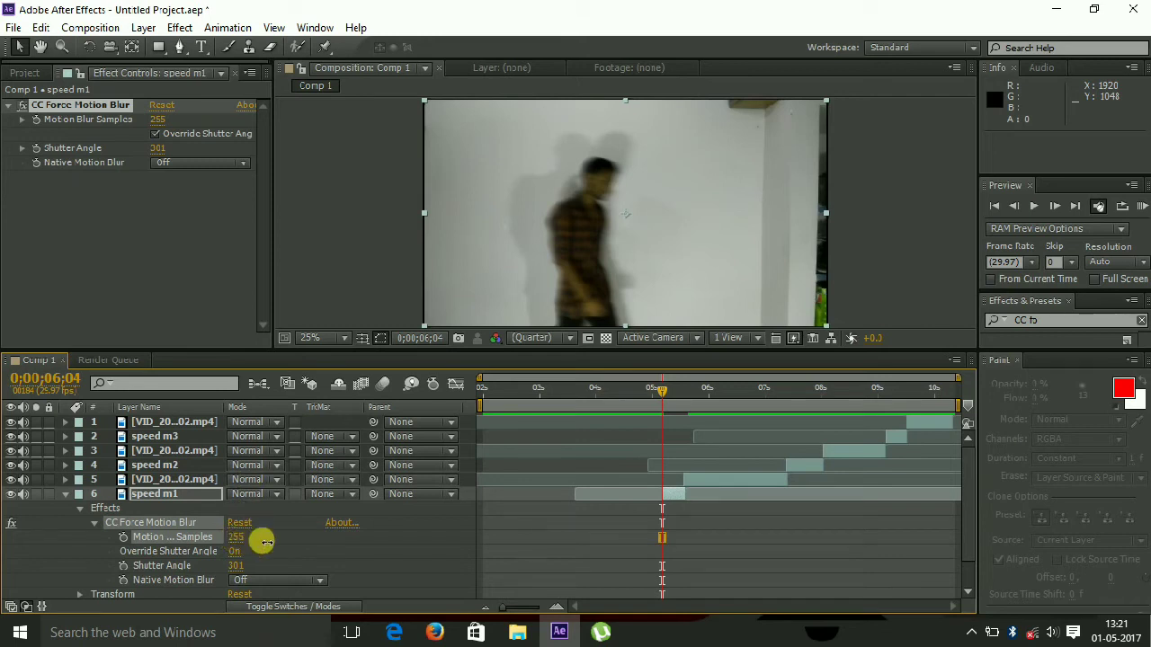
# Raise speed m1's Shutter Angle to 1304.
pyautogui.moveTo(236, 565); pyautogui.dragTo(250, 560)
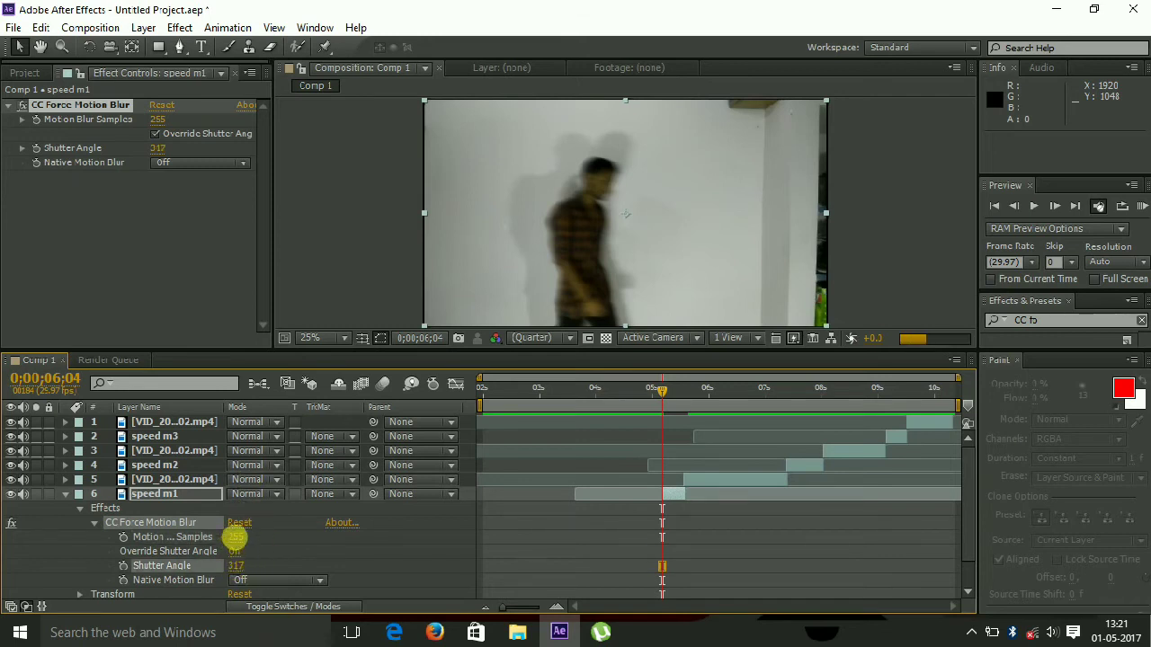
pyautogui.click(236, 537)
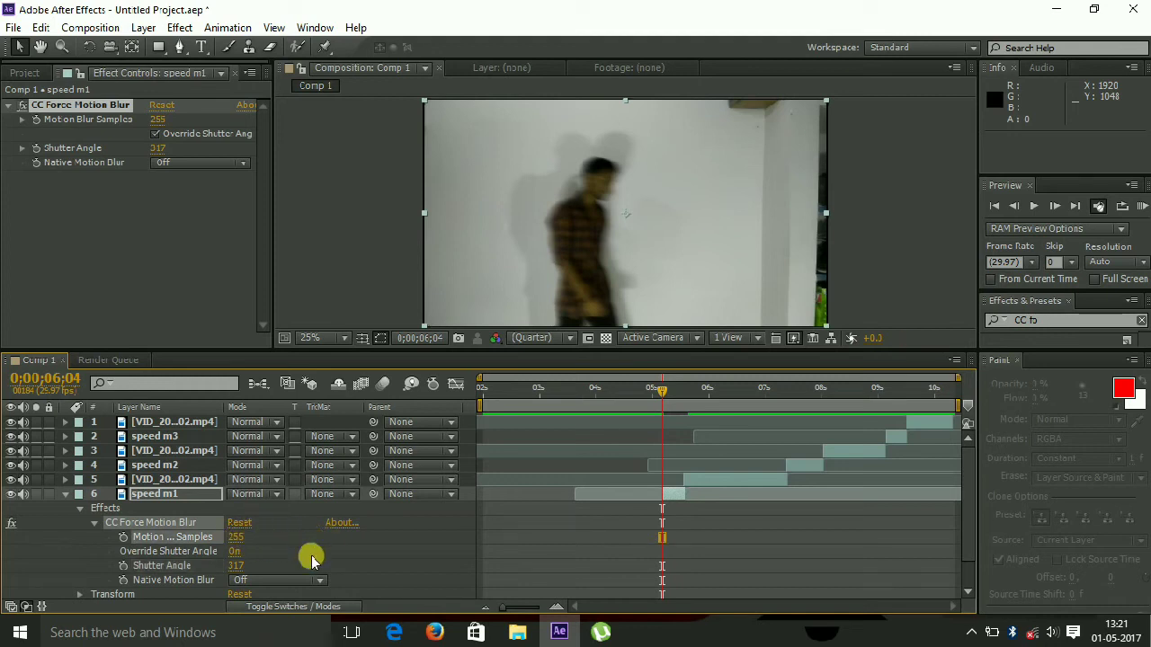
pyautogui.click(664, 393)
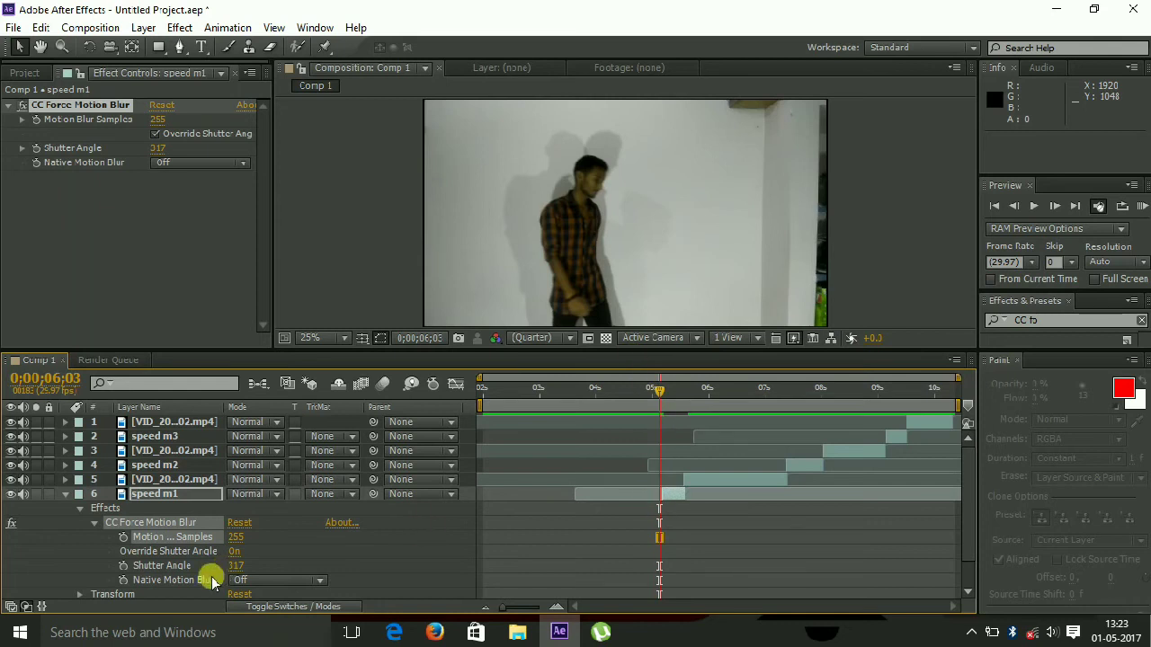
pyautogui.moveTo(235, 567)
pyautogui.mouseDown()
pyautogui.moveTo(1146, 559)
pyautogui.moveTo(1054, 575)
pyautogui.moveTo(1070, 569)
pyautogui.mouseUp()
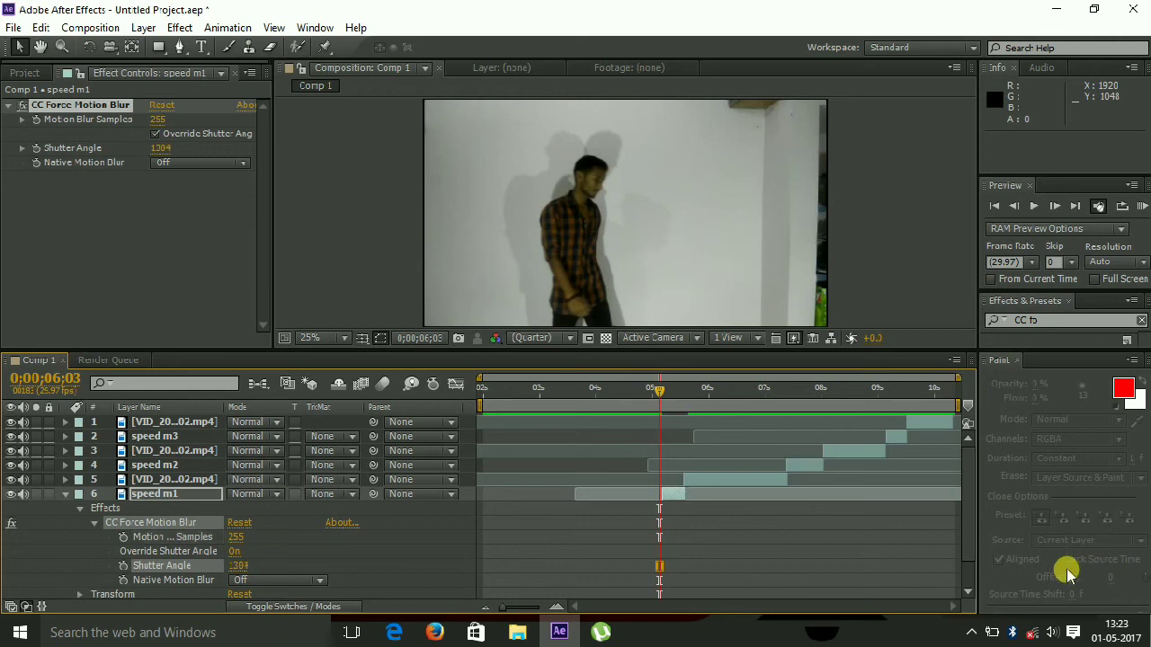
# Scrub the current time through the blurred speed section from 6;23 to about 8 seconds.
pyautogui.click(668, 501)
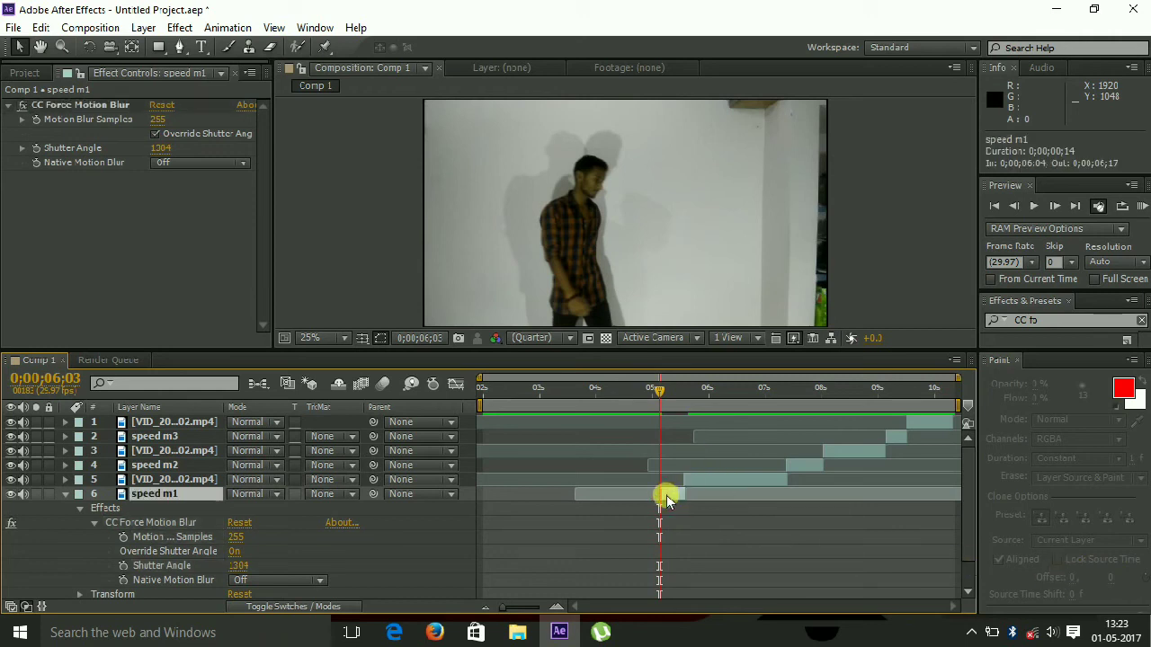
pyautogui.click(662, 395)
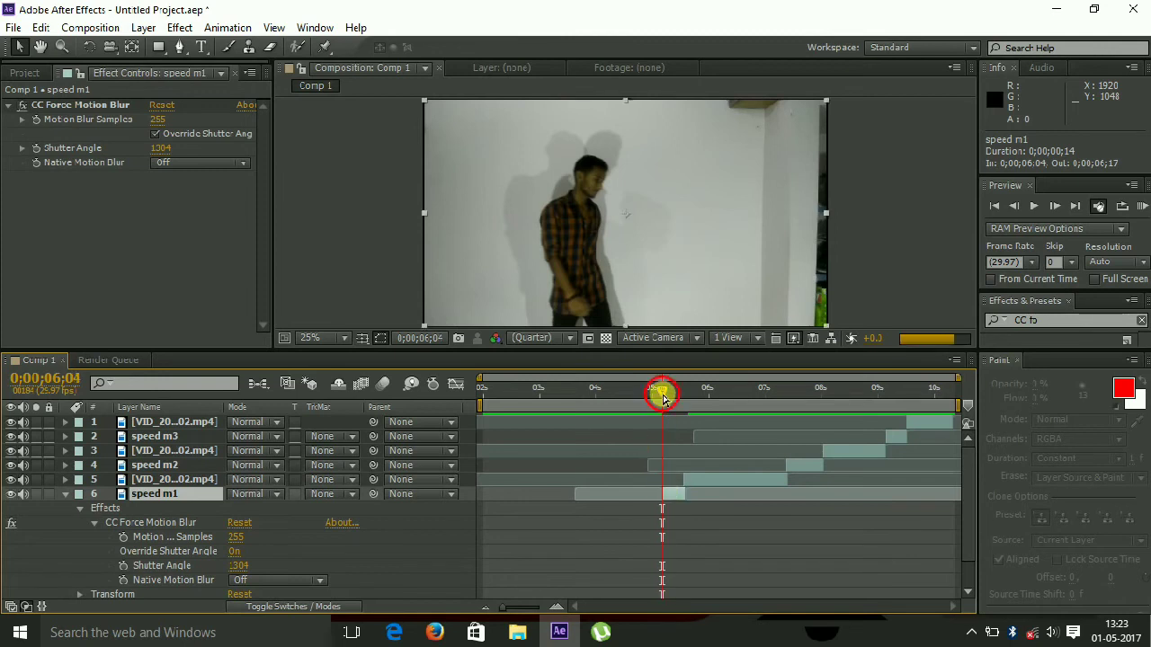
pyautogui.moveTo(661, 395); pyautogui.dragTo(665, 393)
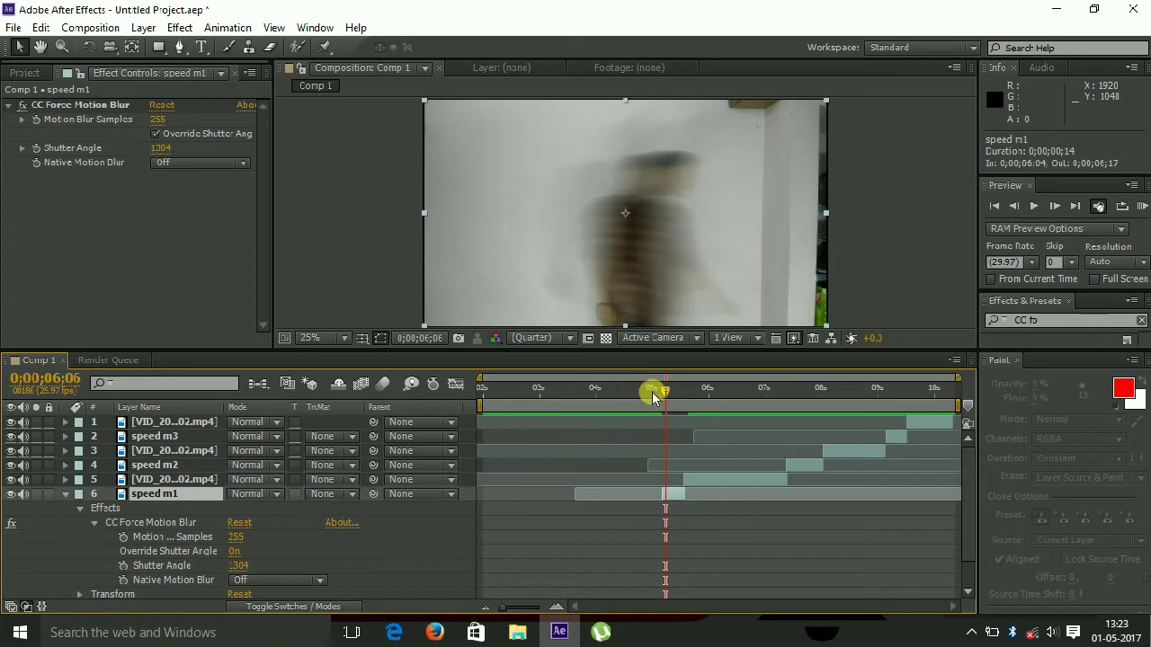
pyautogui.moveTo(662, 391); pyautogui.dragTo(682, 392)
pyautogui.click(696, 390)
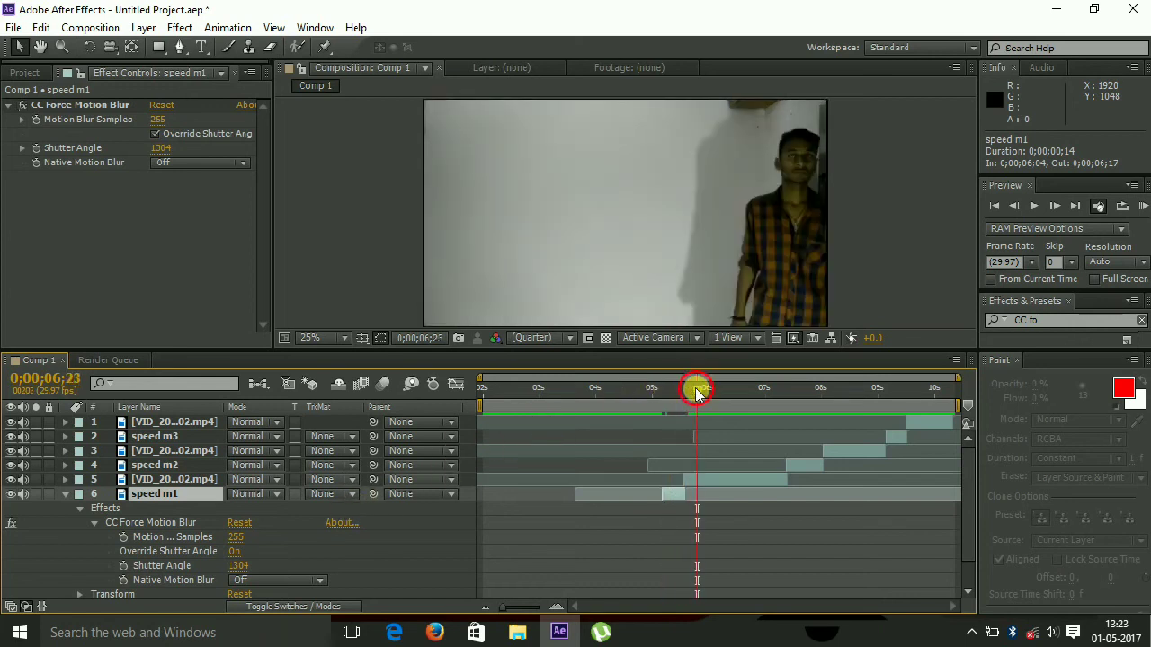
pyautogui.moveTo(727, 389); pyautogui.dragTo(786, 391)
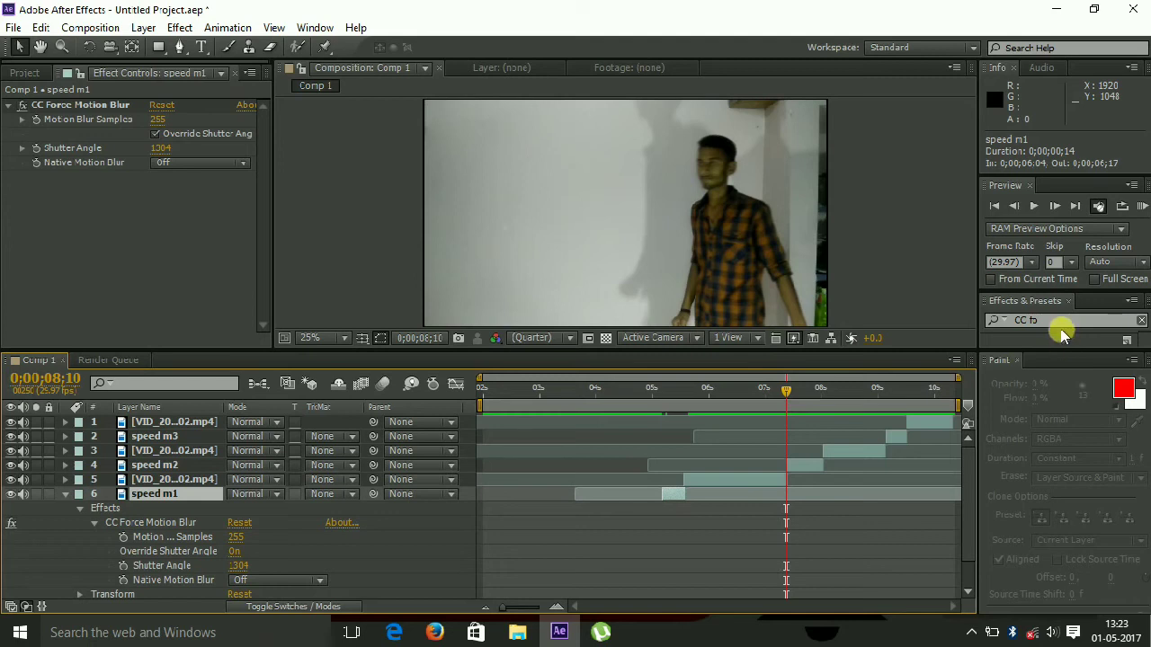
pyautogui.moveTo(1070, 363); pyautogui.dragTo(1074, 393)
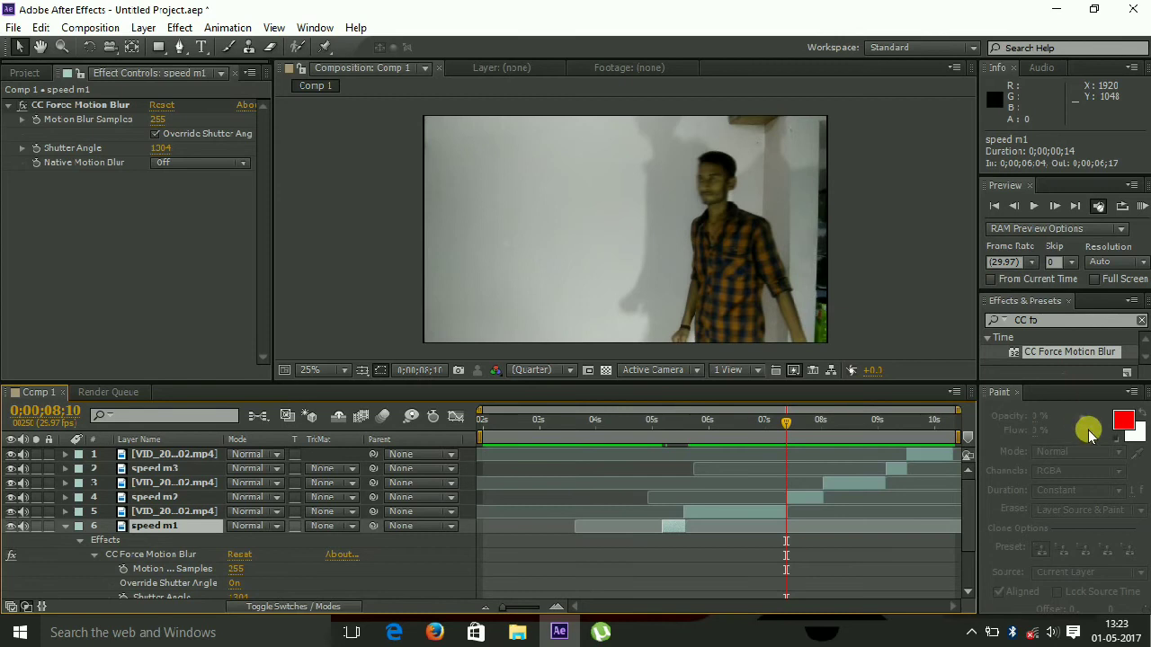
# Collapse speed m1 and apply CC Force Motion Blur to the speed m2 and speed m3 layers.
pyautogui.click(65, 526)
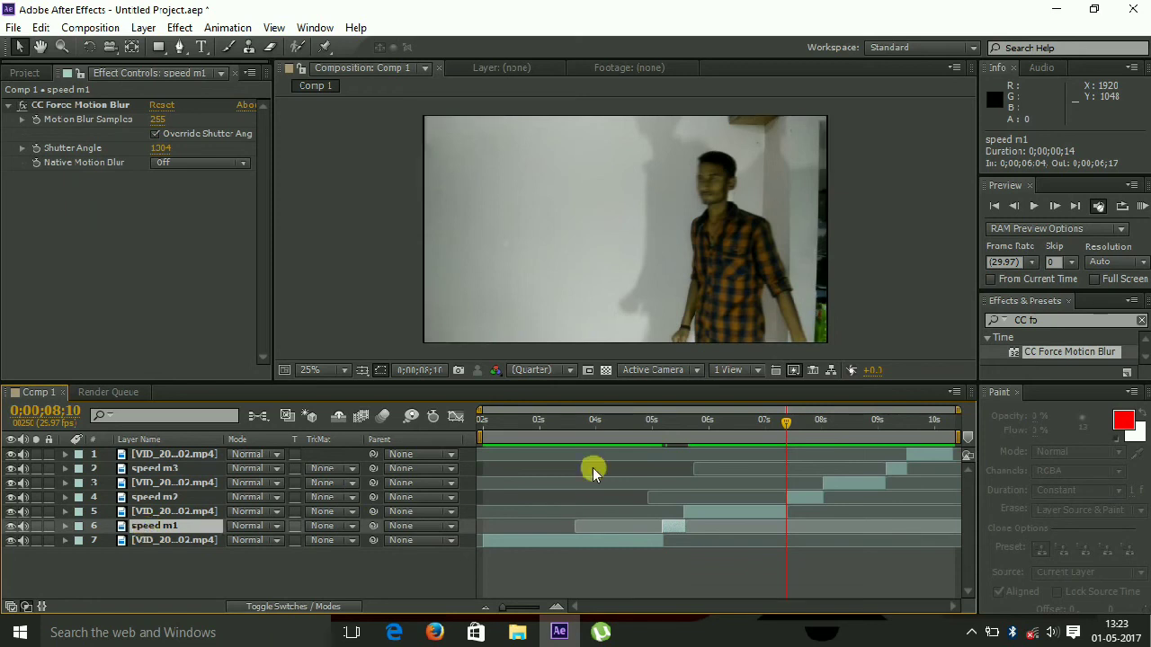
pyautogui.click(1067, 353)
pyautogui.moveTo(1063, 355); pyautogui.dragTo(812, 501)
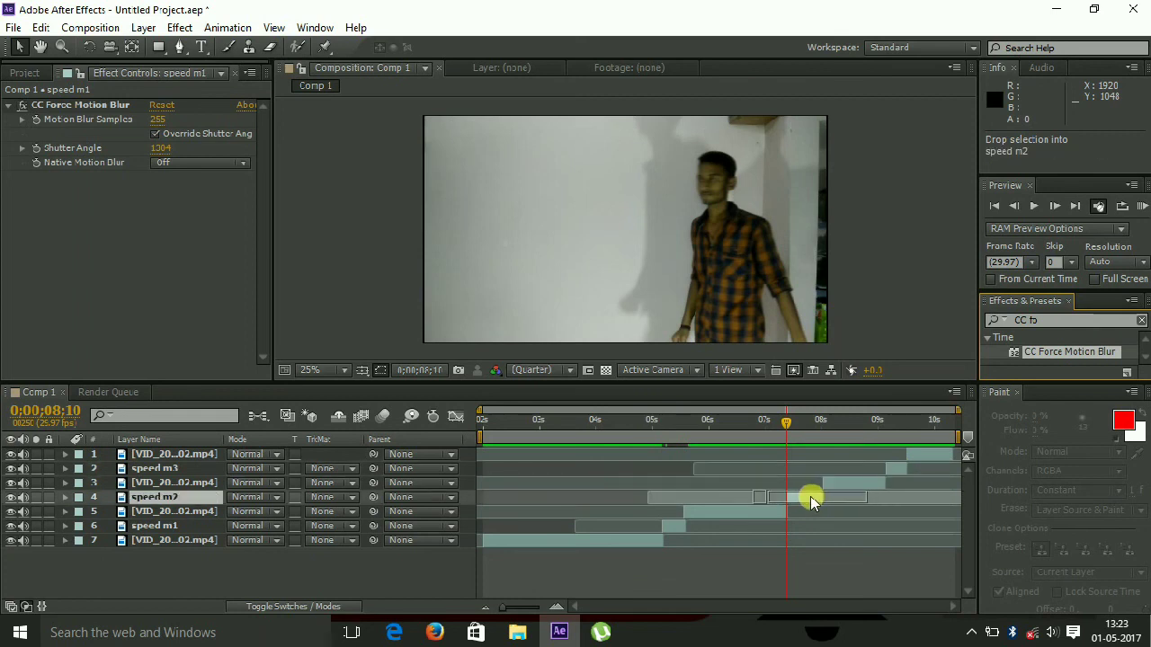
pyautogui.moveTo(812, 501); pyautogui.dragTo(805, 496)
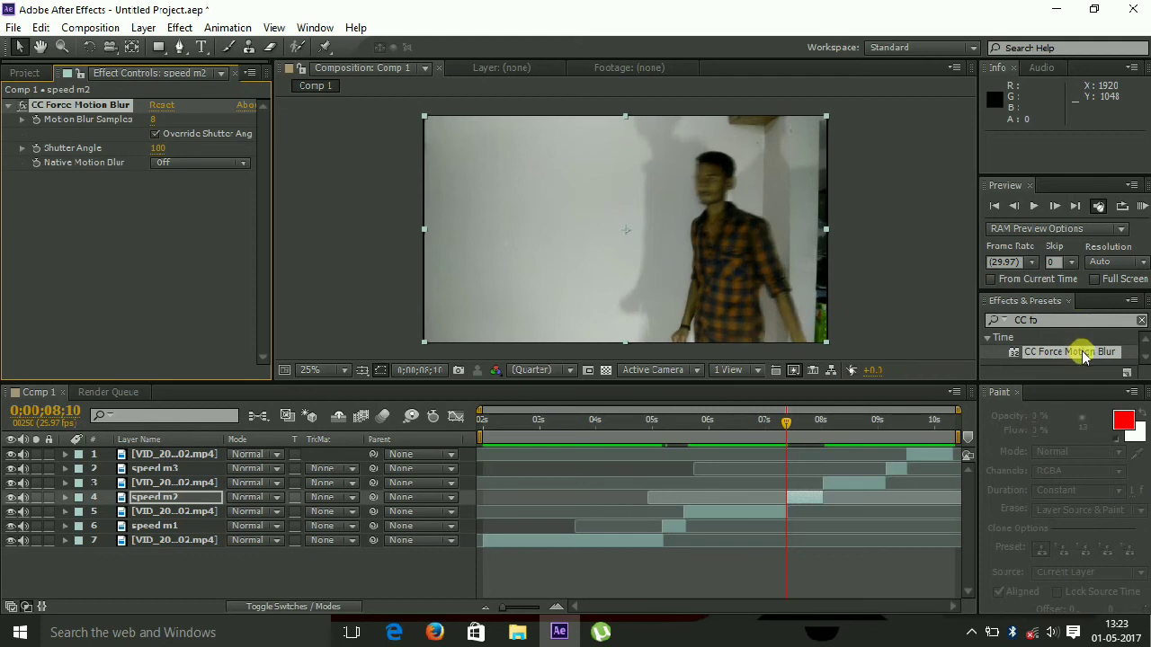
pyautogui.moveTo(1083, 354); pyautogui.dragTo(924, 474)
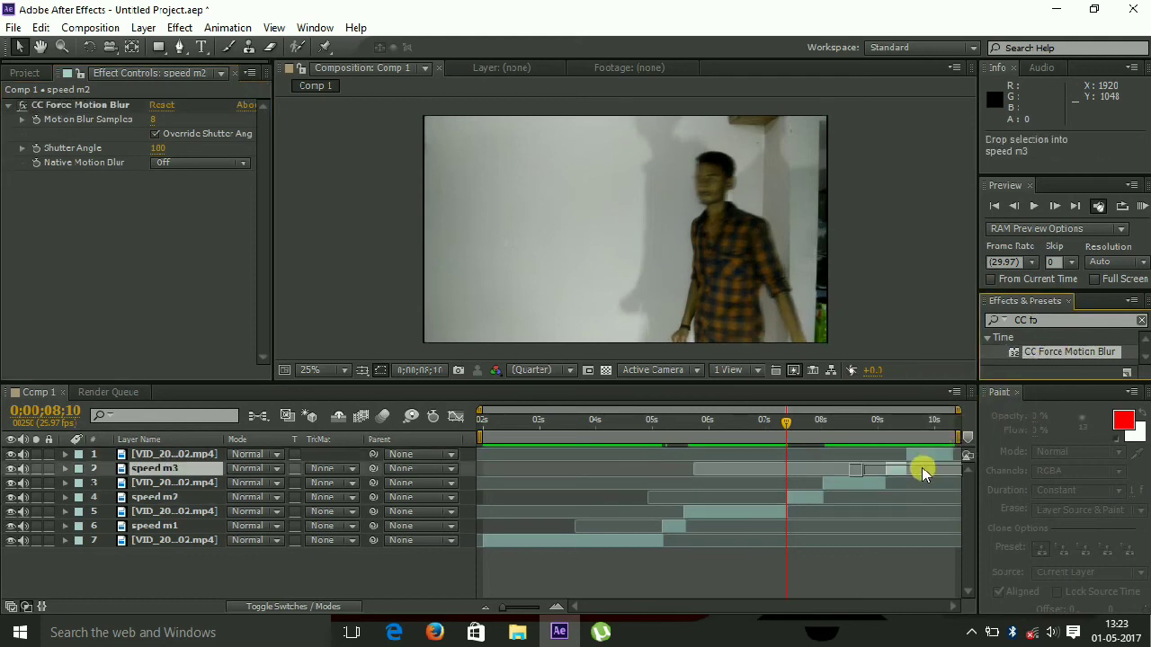
pyautogui.moveTo(924, 474); pyautogui.dragTo(926, 470)
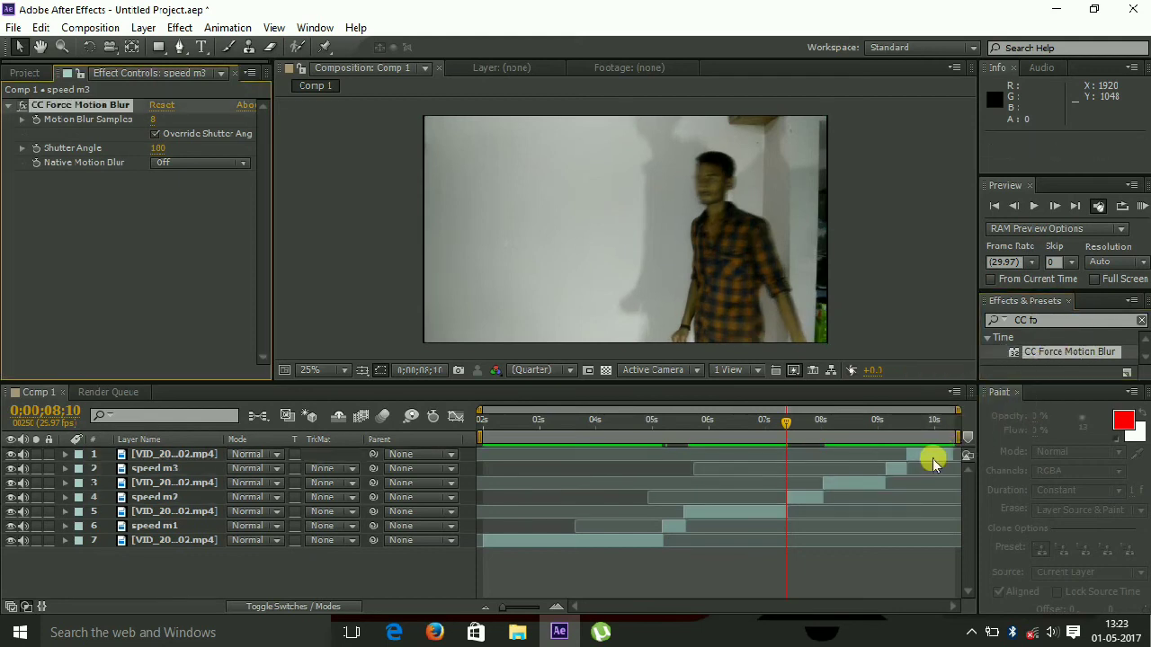
# Set speed m2's CC Force Motion Blur to 255 motion samples and a 1211 shutter angle.
pyautogui.click(800, 498)
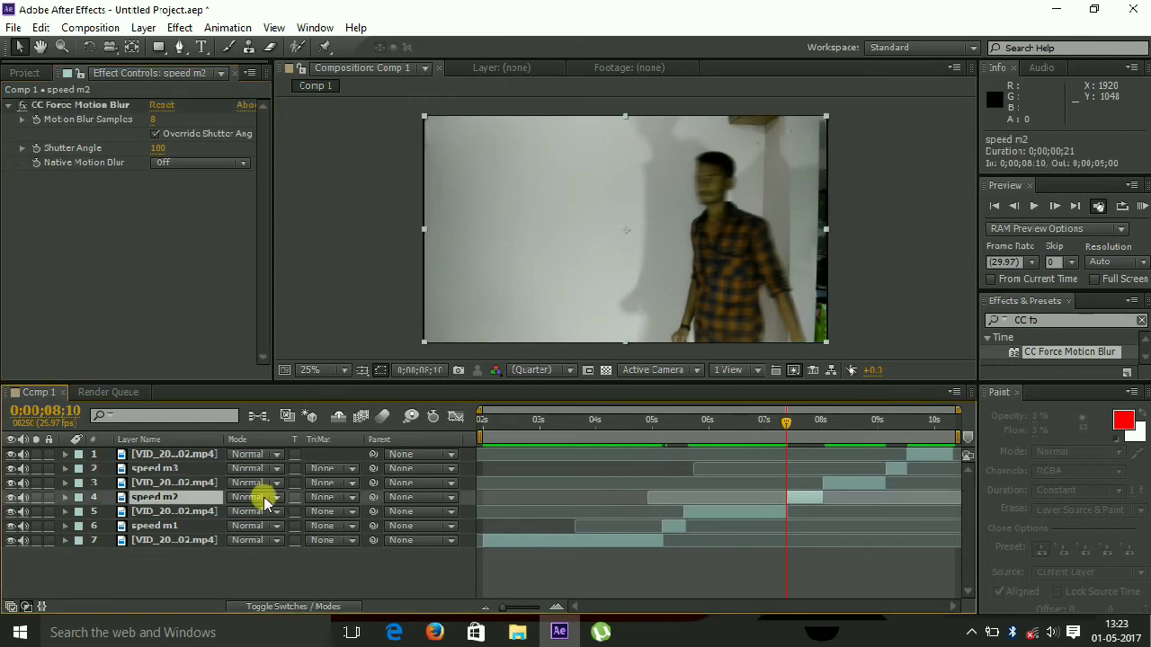
pyautogui.click(65, 497)
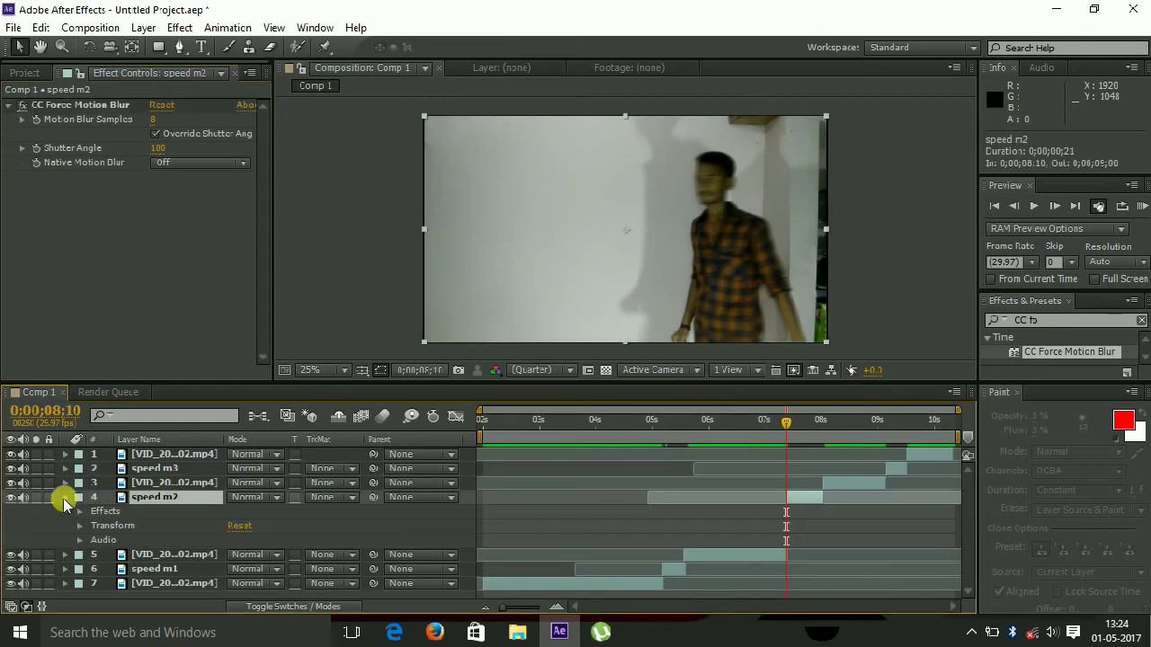
pyautogui.click(80, 511)
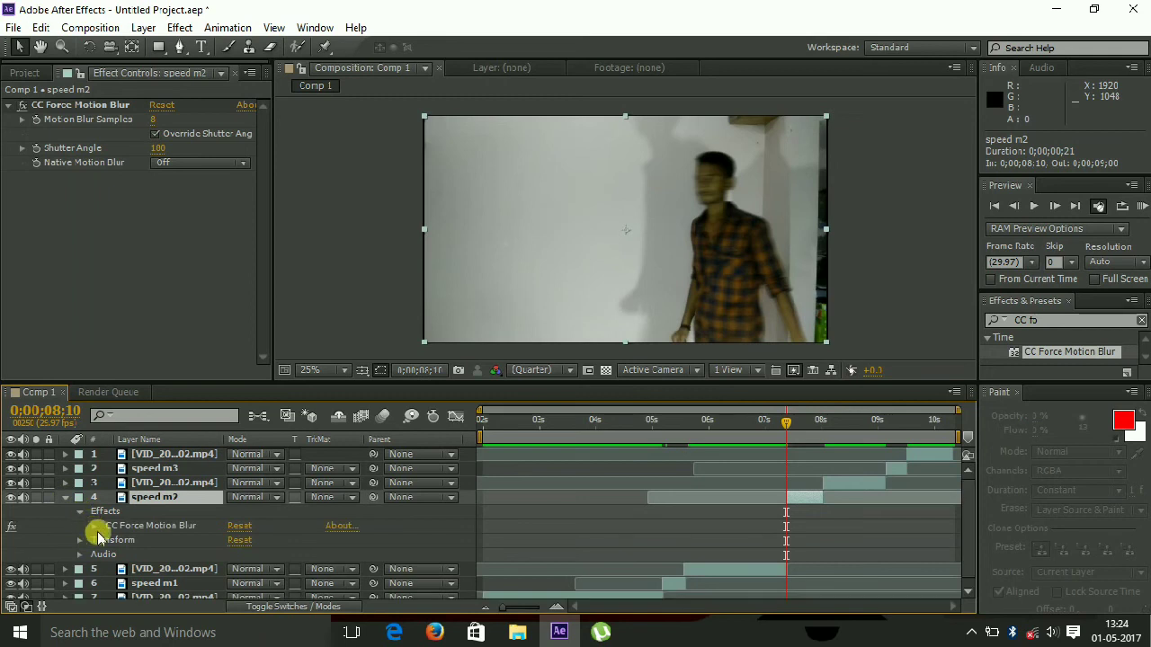
pyautogui.click(93, 526)
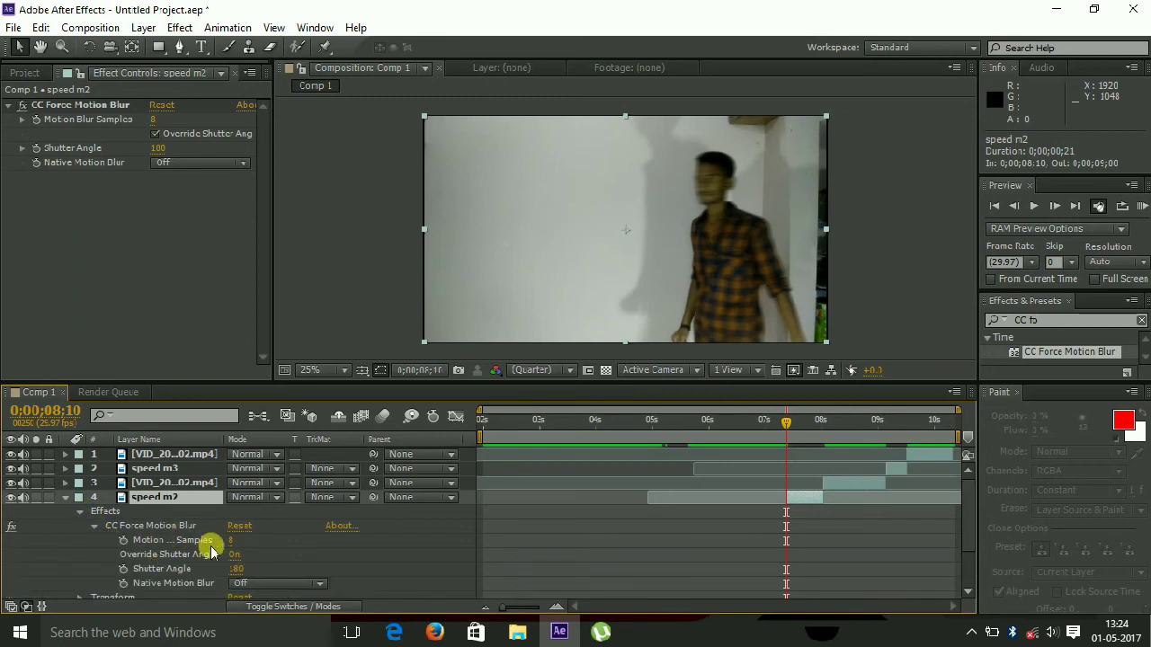
pyautogui.moveTo(236, 546); pyautogui.dragTo(514, 549)
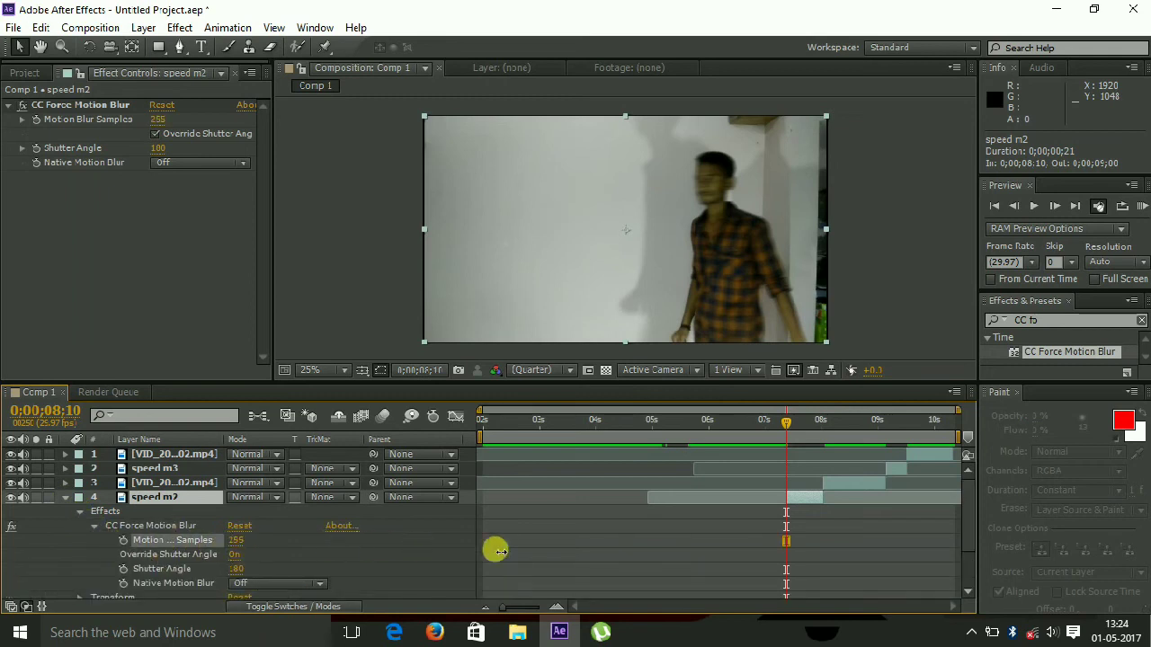
pyautogui.moveTo(236, 569)
pyautogui.mouseDown()
pyautogui.moveTo(742, 562)
pyautogui.moveTo(1061, 519)
pyautogui.mouseUp()
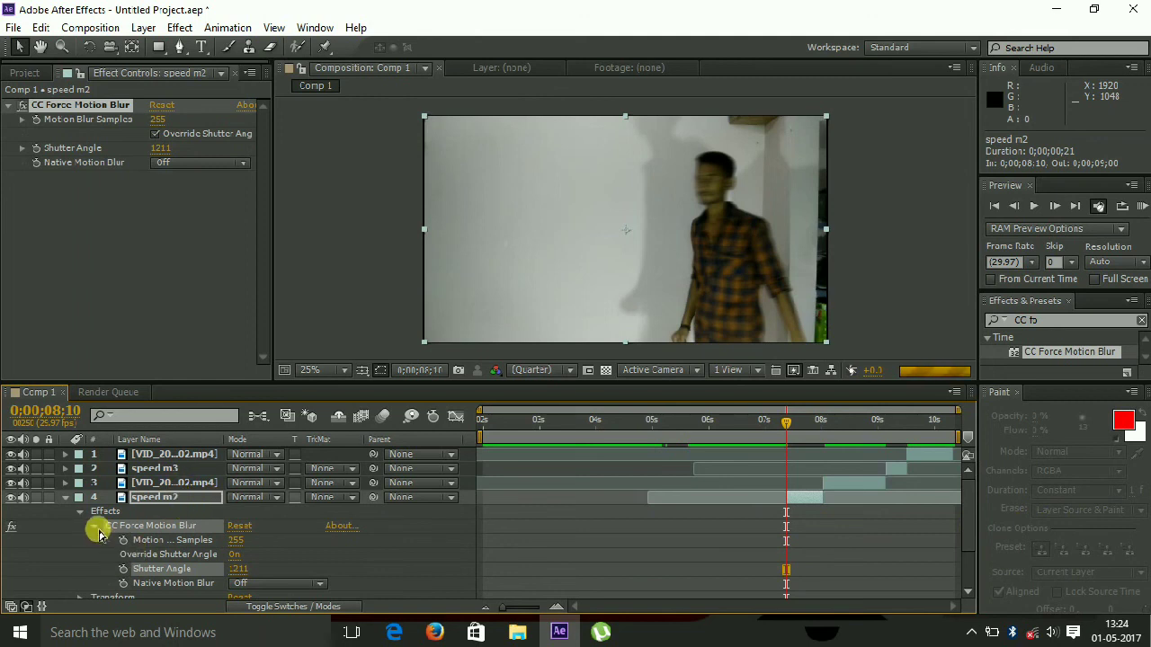
pyautogui.click(80, 511)
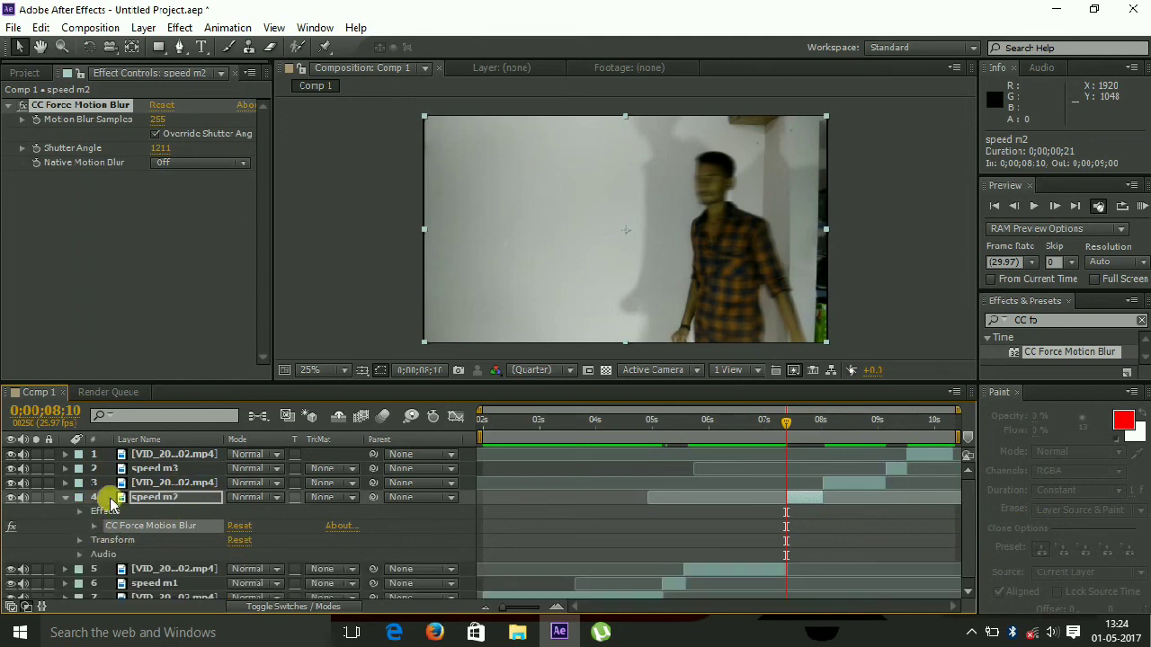
# Select speed m3 and expand it down to its CC Force Motion Blur settings.
pyautogui.click(151, 469)
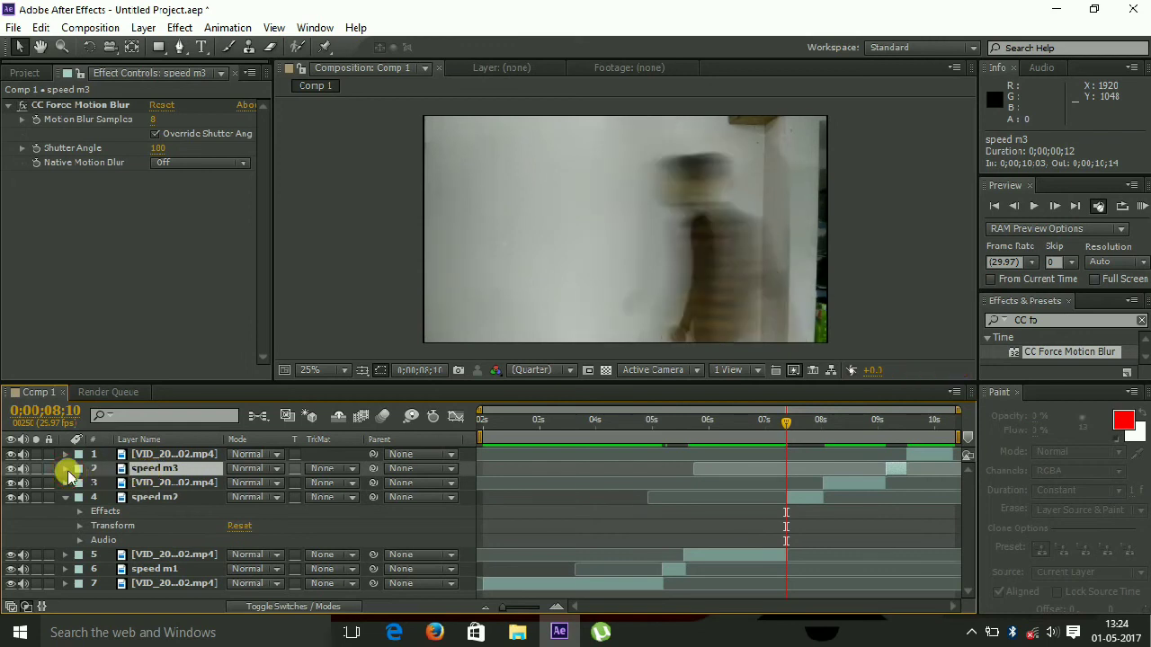
pyautogui.click(66, 470)
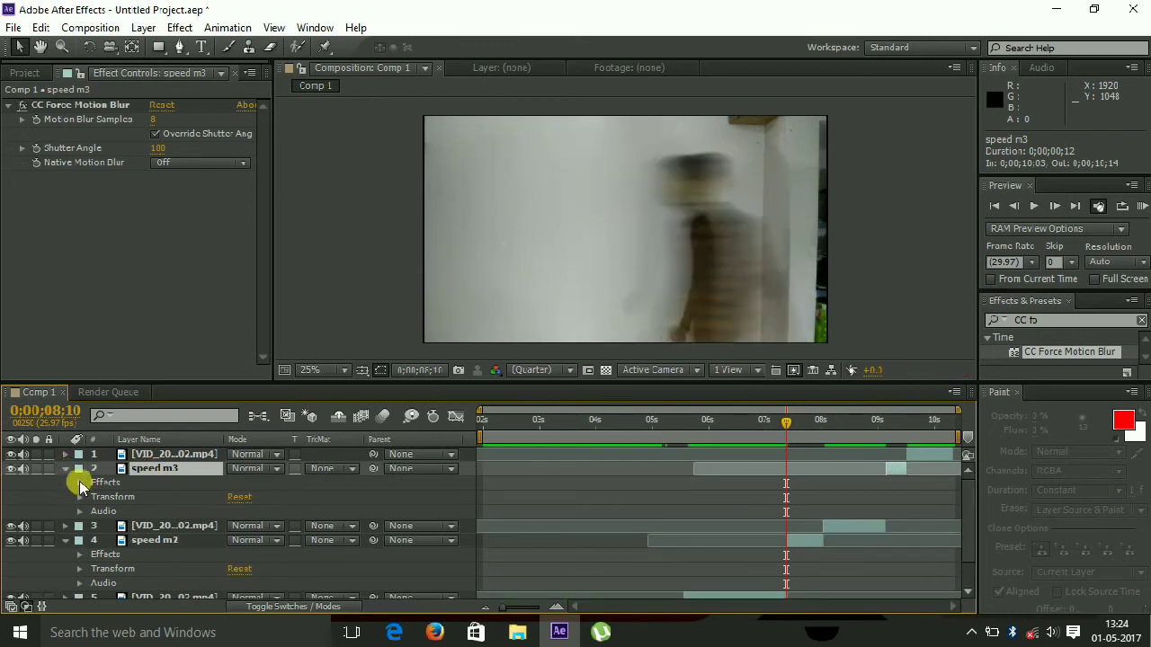
pyautogui.click(80, 484)
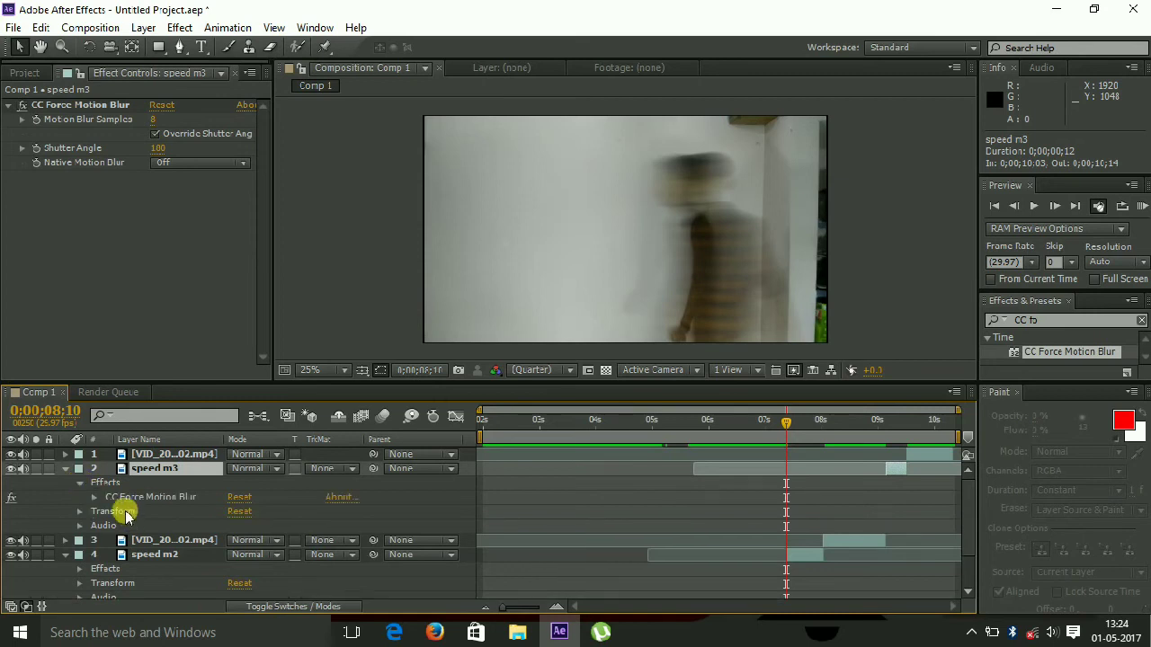
pyautogui.click(94, 497)
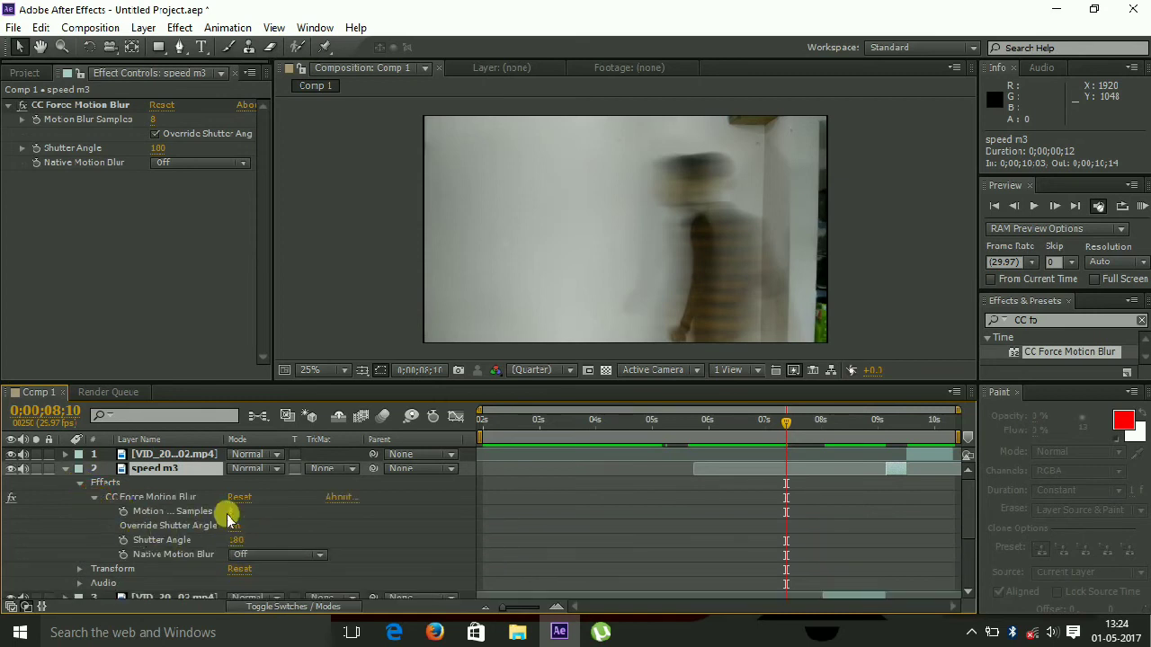
# Set Motion Blur Samples to 255 and Shutter Angle to 1267, then preview from the start.
pyautogui.moveTo(236, 511); pyautogui.dragTo(624, 534)
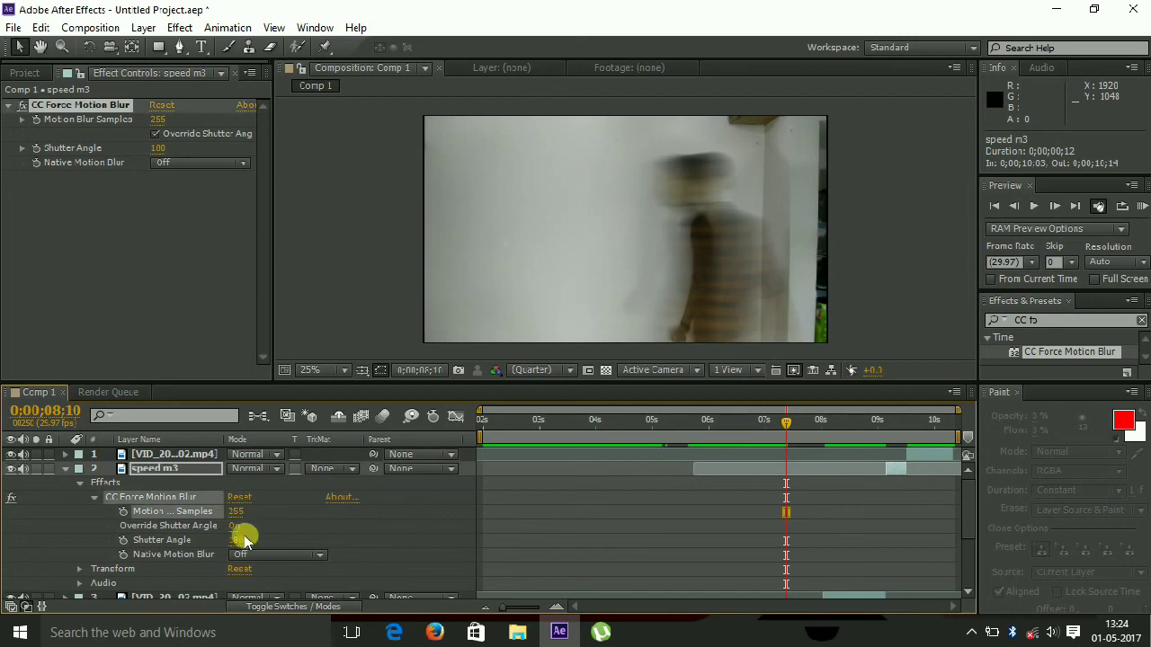
pyautogui.moveTo(238, 539); pyautogui.dragTo(1142, 539)
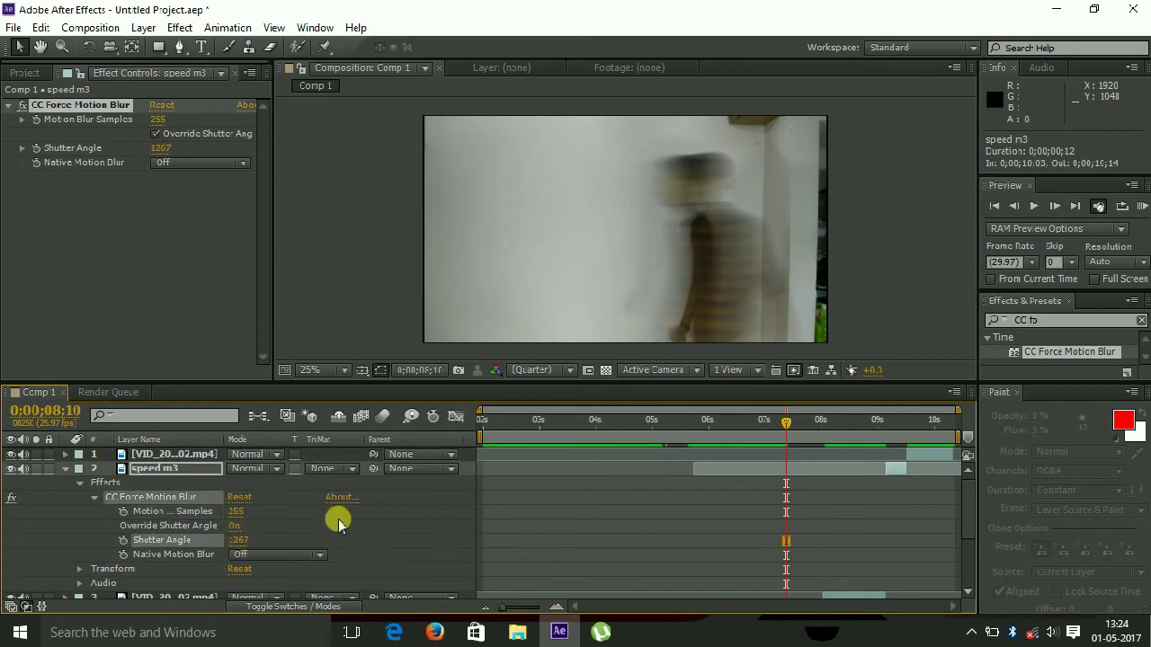
pyautogui.click(94, 497)
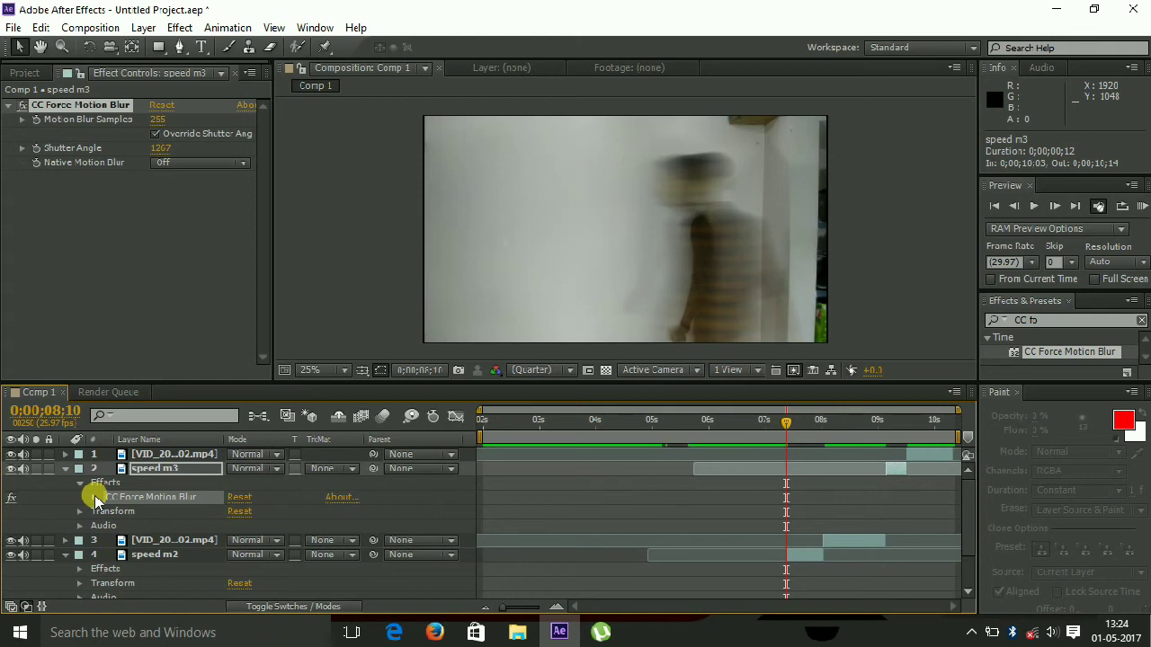
pyautogui.click(93, 497)
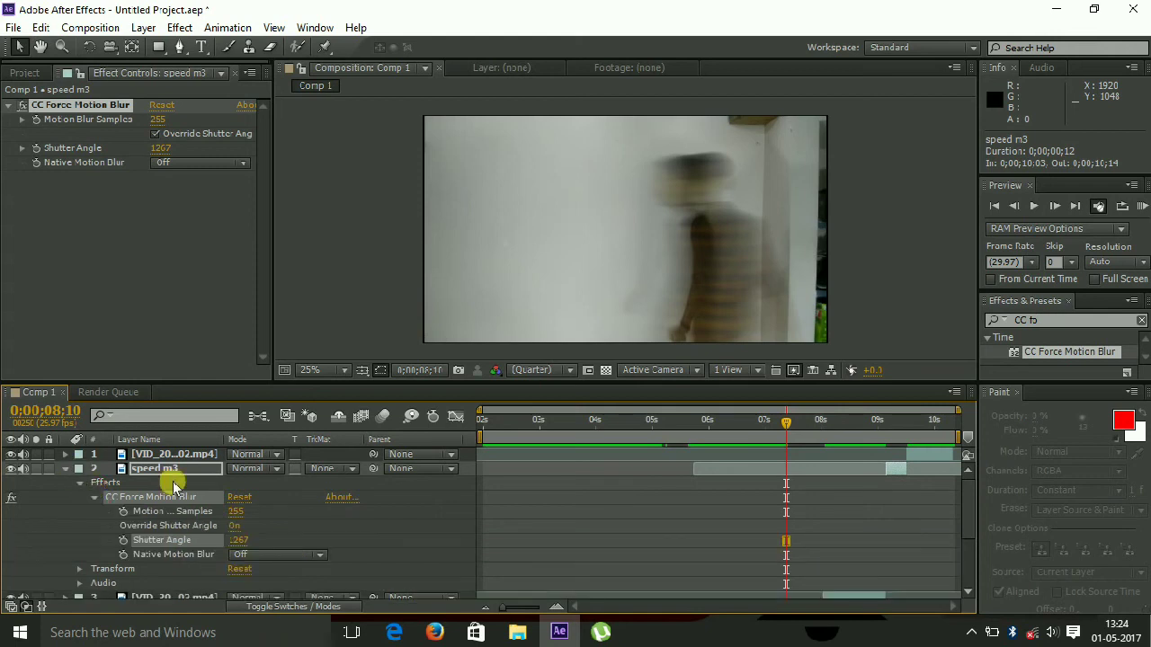
pyautogui.click(488, 437)
pyautogui.click(1033, 207)
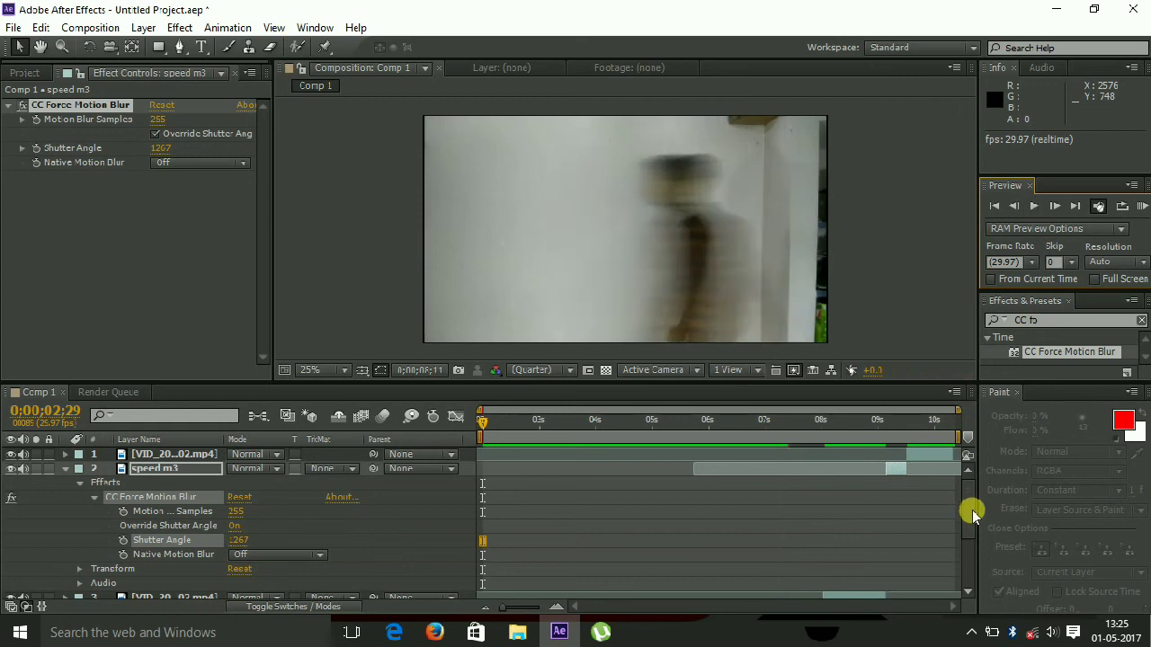
# Stop the preview at 0;00;08;11 to inspect the heavily blurred walking figure.
pyautogui.press('space')
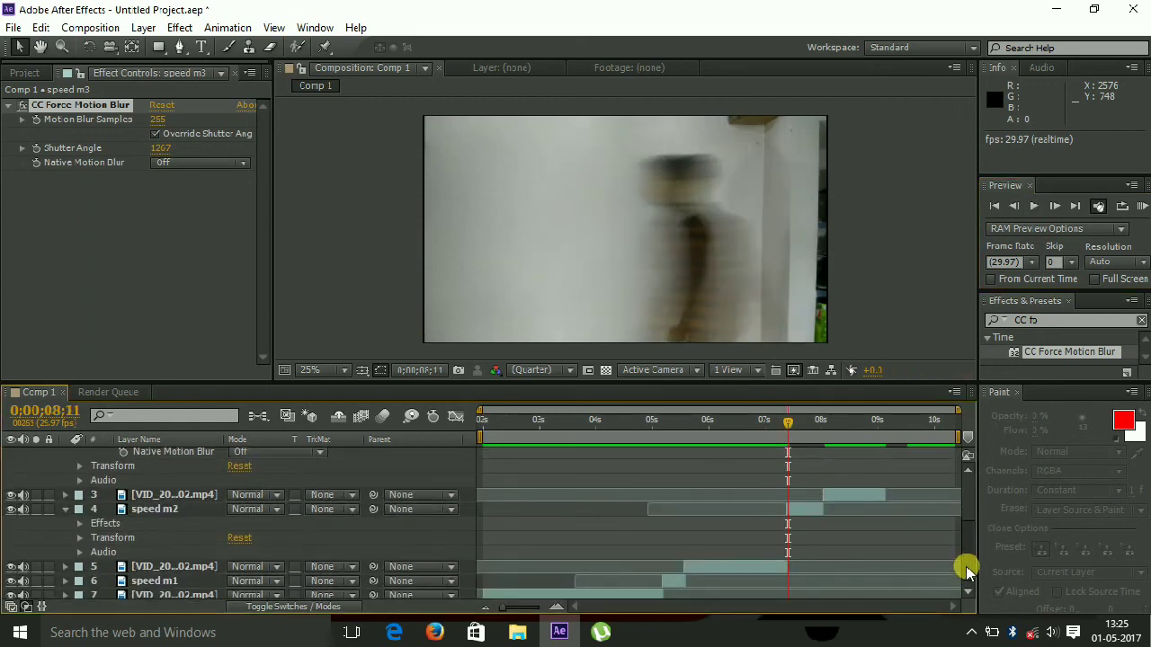
pyautogui.moveTo(968, 515); pyautogui.dragTo(968, 509)
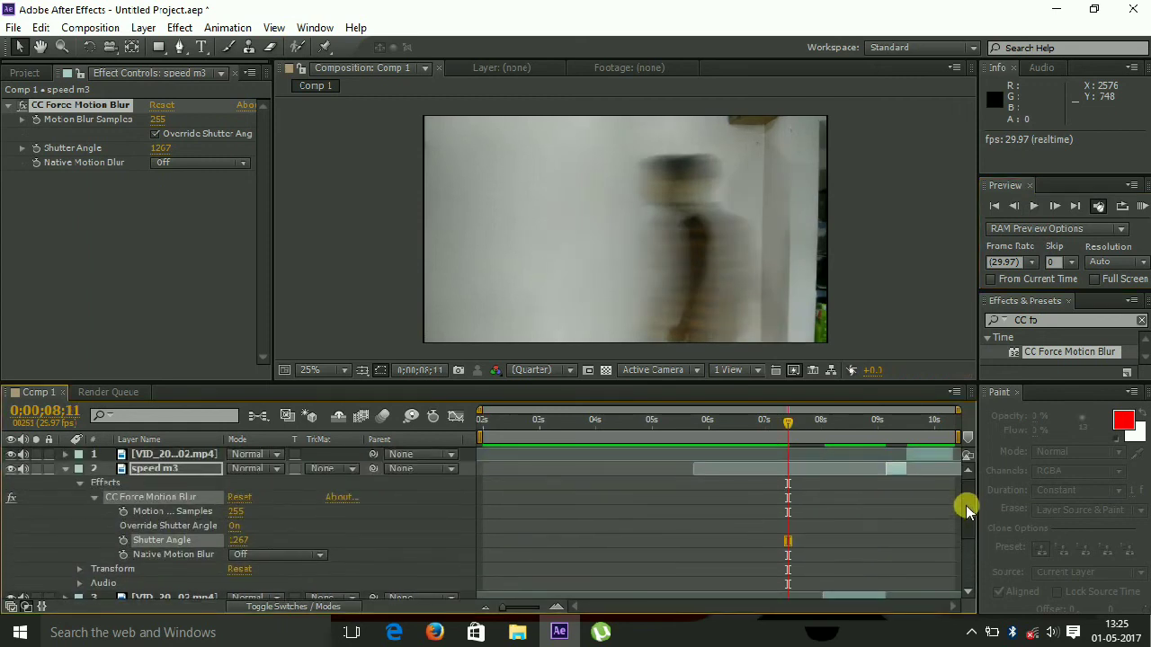
# Add Comp 1 to the Render Queue with H.264 output and render it to Comp 1.mp4.
pyautogui.click(78, 29)
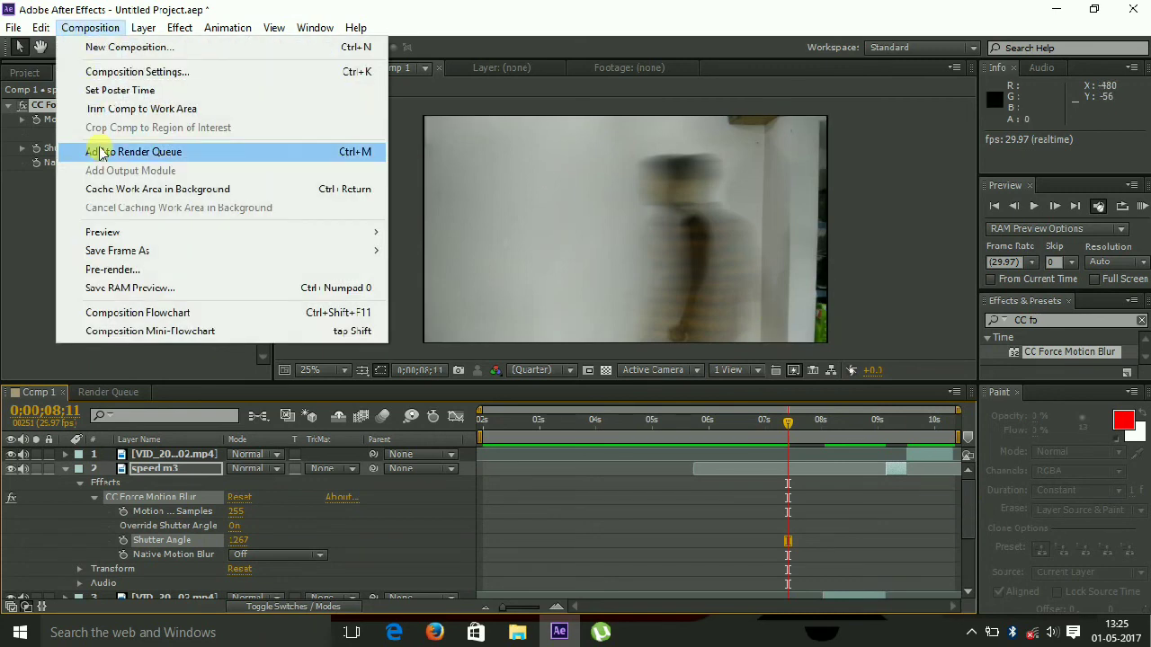
pyautogui.click(110, 154)
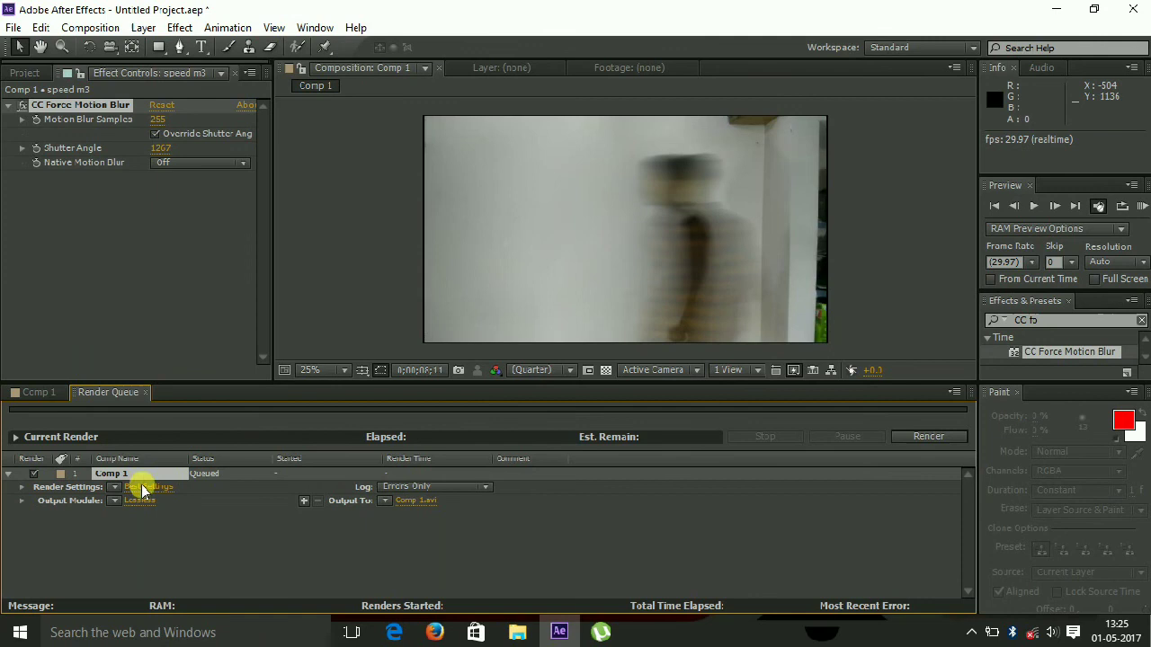
pyautogui.click(116, 501)
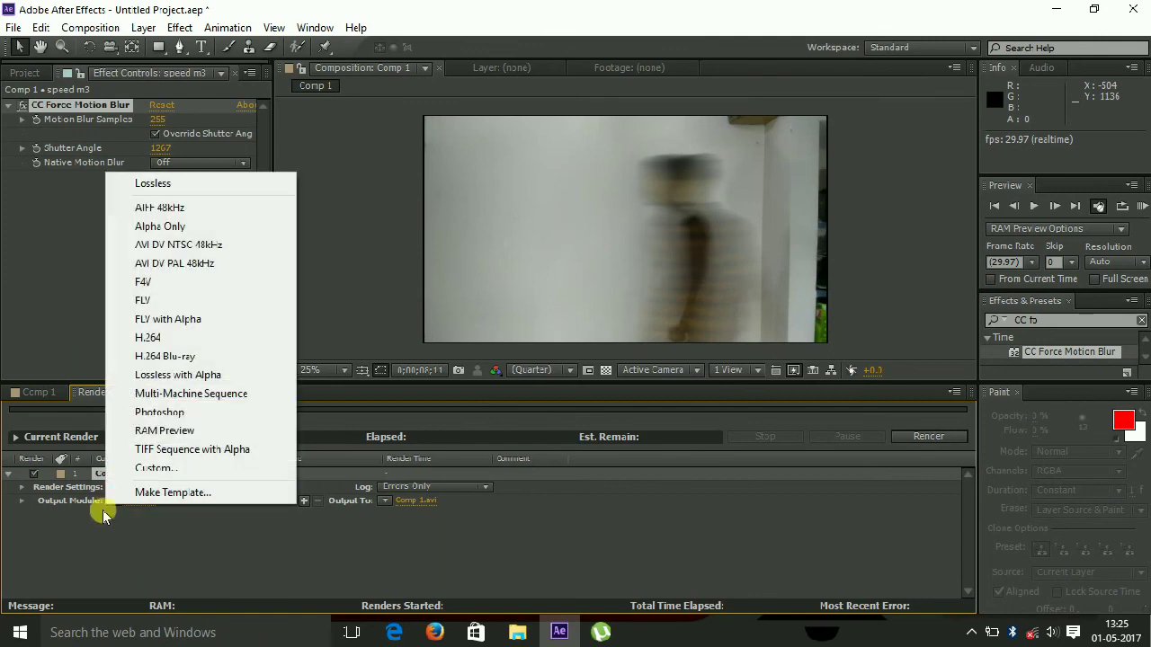
pyautogui.click(103, 523)
pyautogui.click(114, 501)
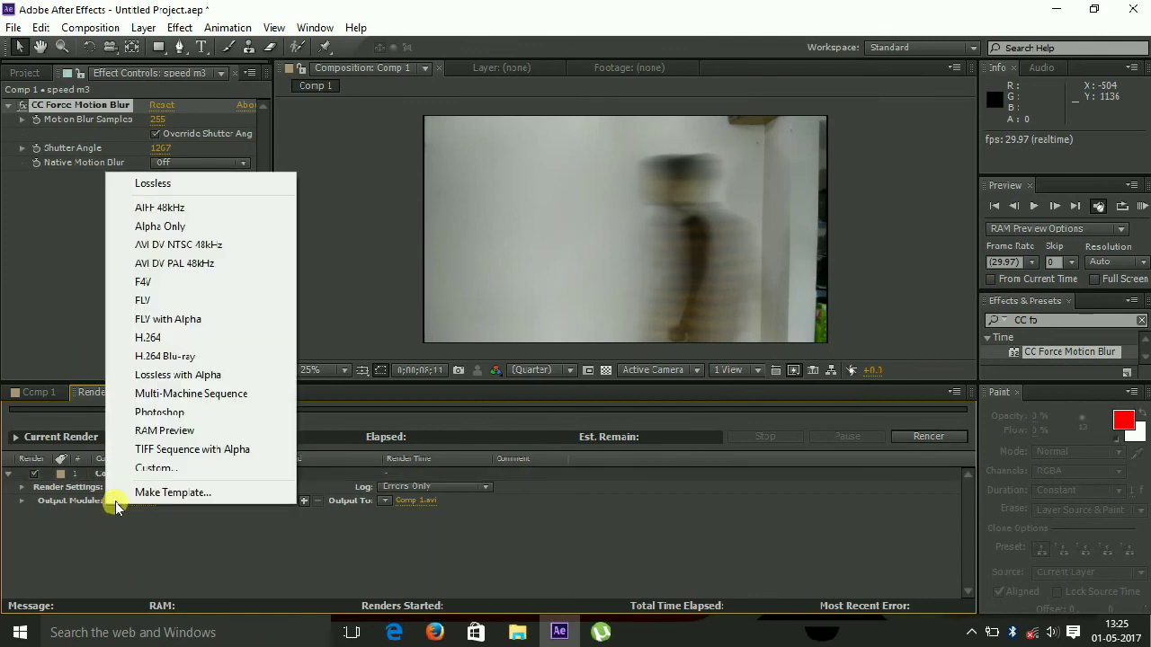
pyautogui.click(152, 339)
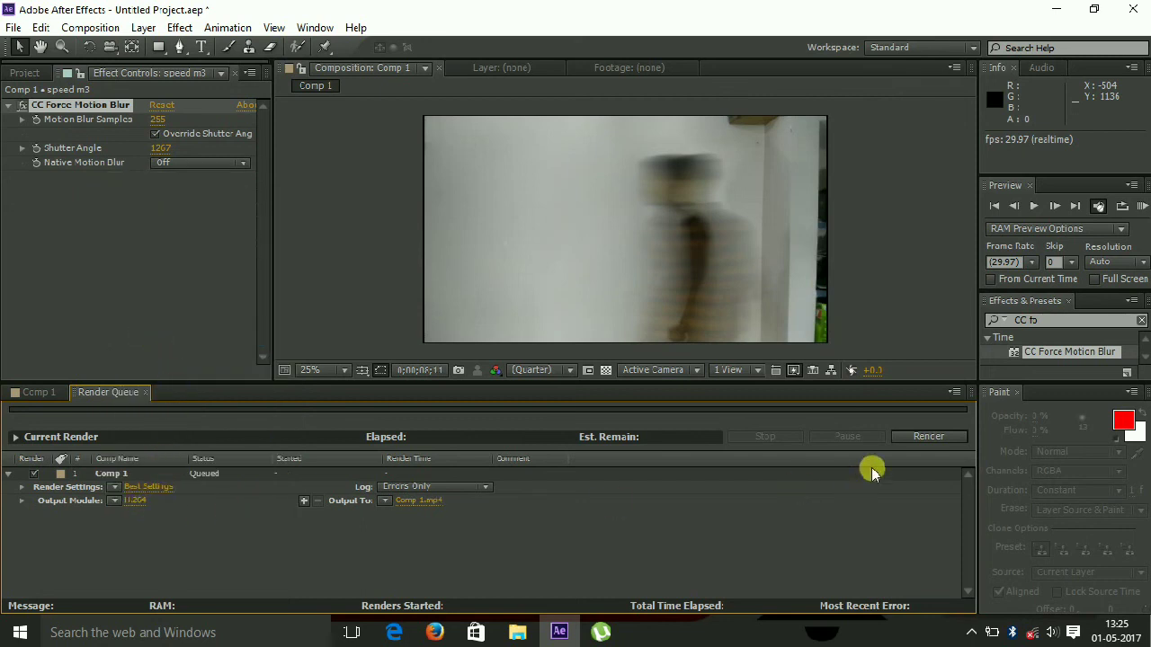
pyautogui.click(926, 439)
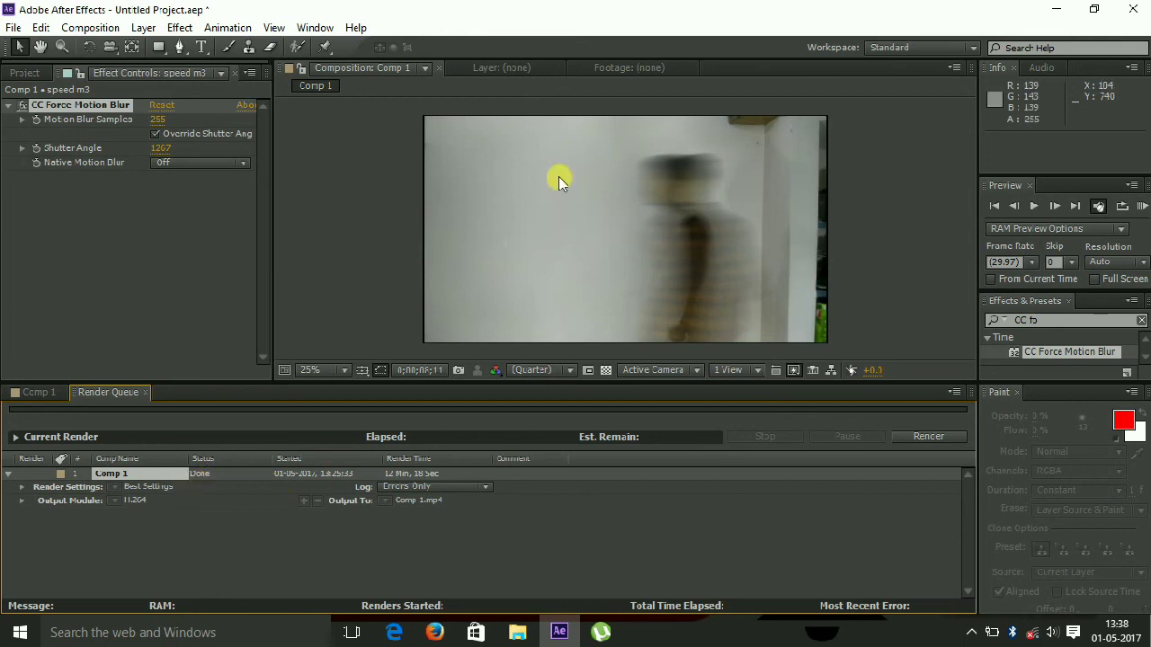
# Minimise After Effects, open the Adobe CS6 desktop folder and play Comp 1.mp4.
pyautogui.click(1054, 11)
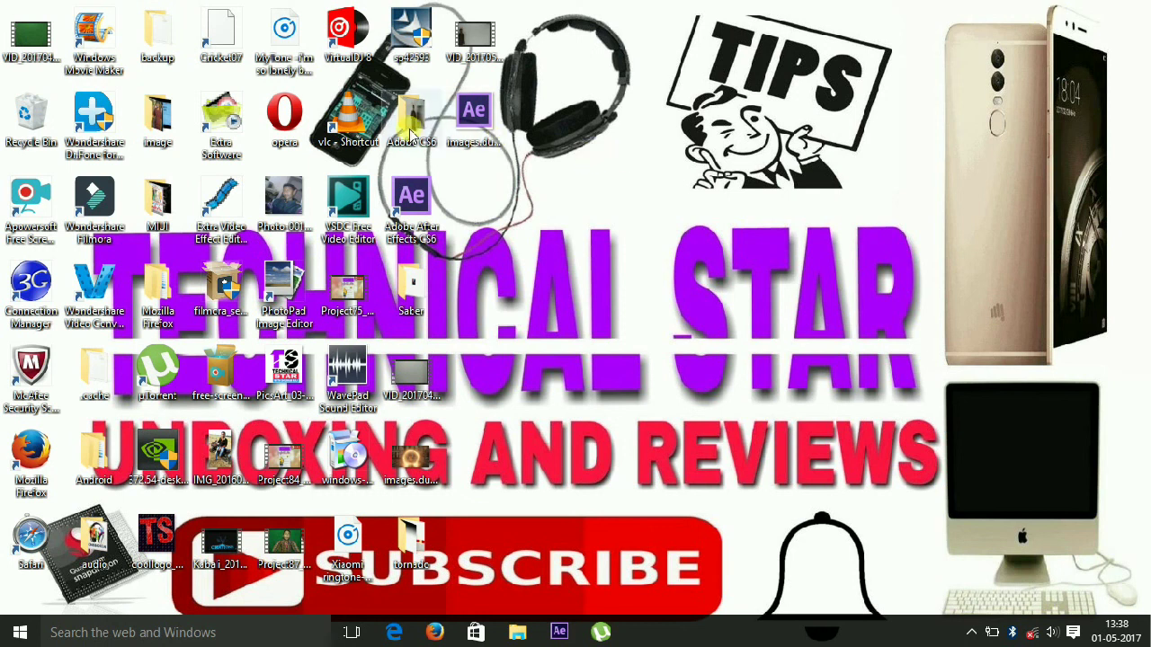
pyautogui.doubleClick(409, 131)
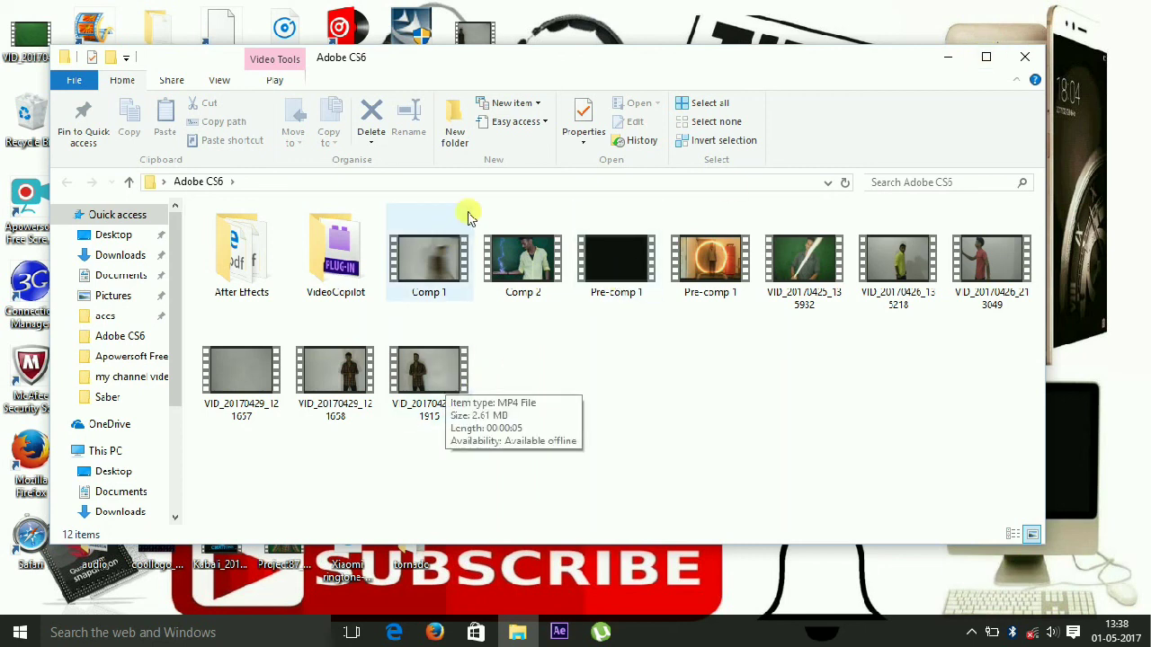
pyautogui.click(435, 252)
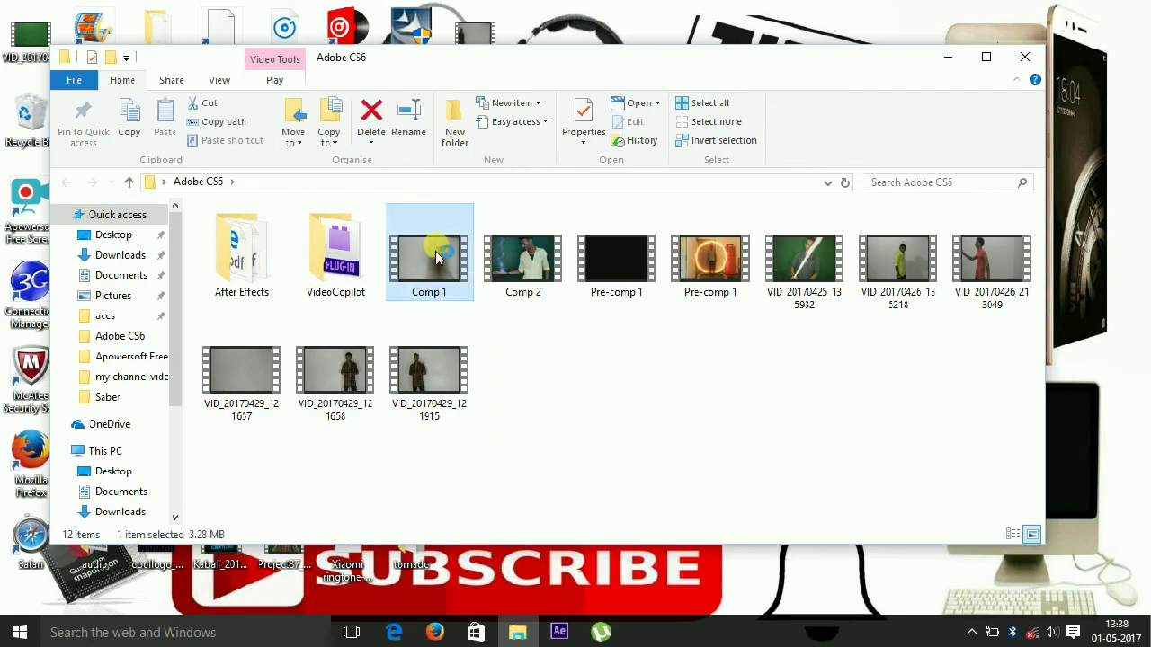
pyautogui.doubleClick(437, 256)
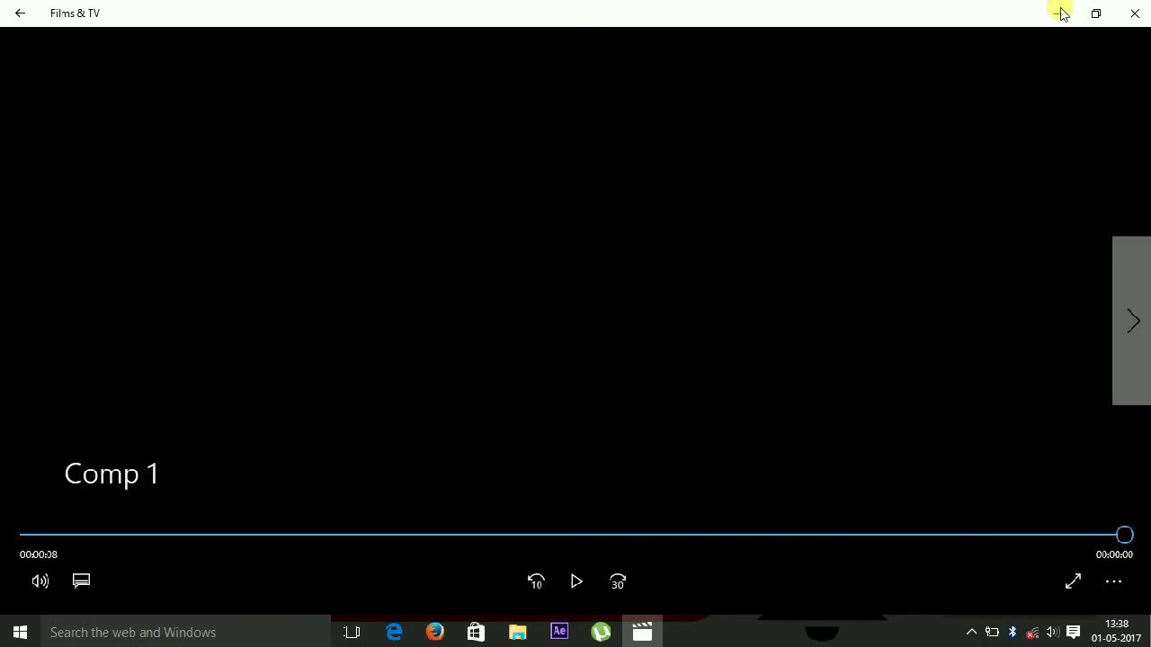
pyautogui.click(1125, 20)
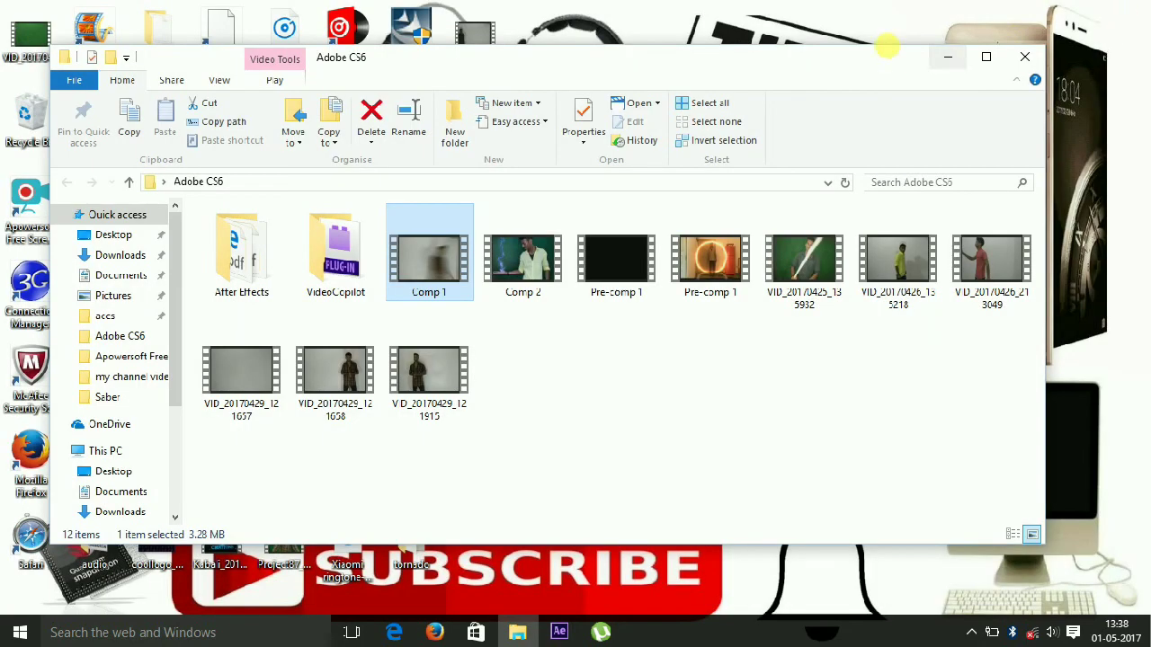
# Minimise the Adobe CS6 folder window and refresh the desktop.
pyautogui.click(949, 54)
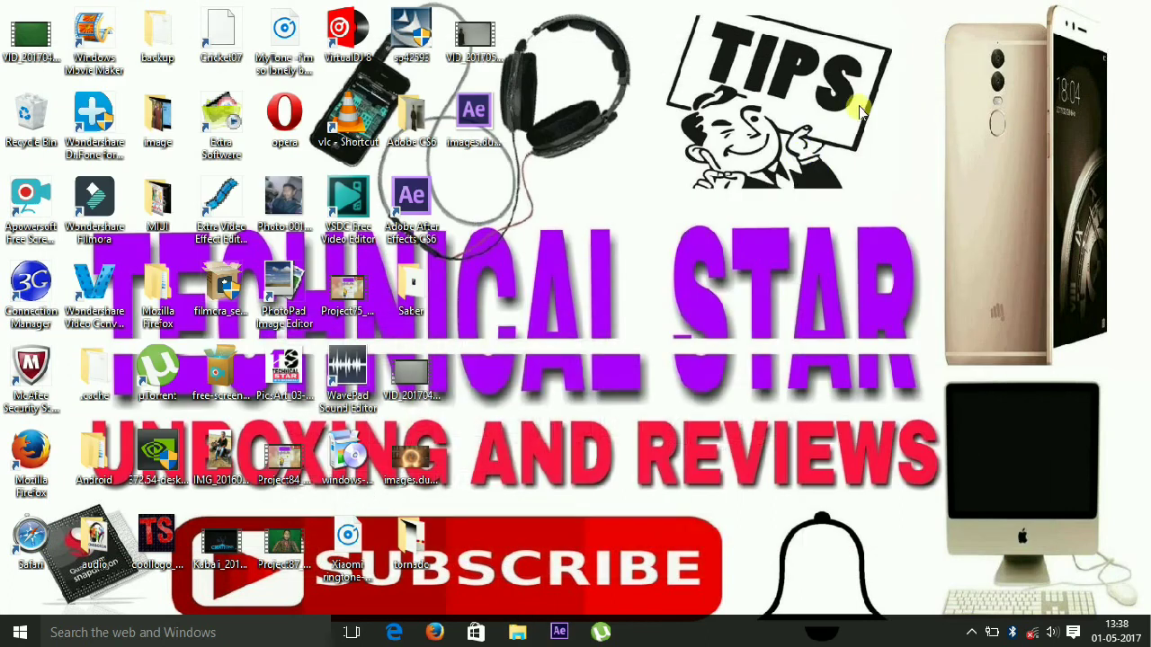
pyautogui.rightClick(801, 155)
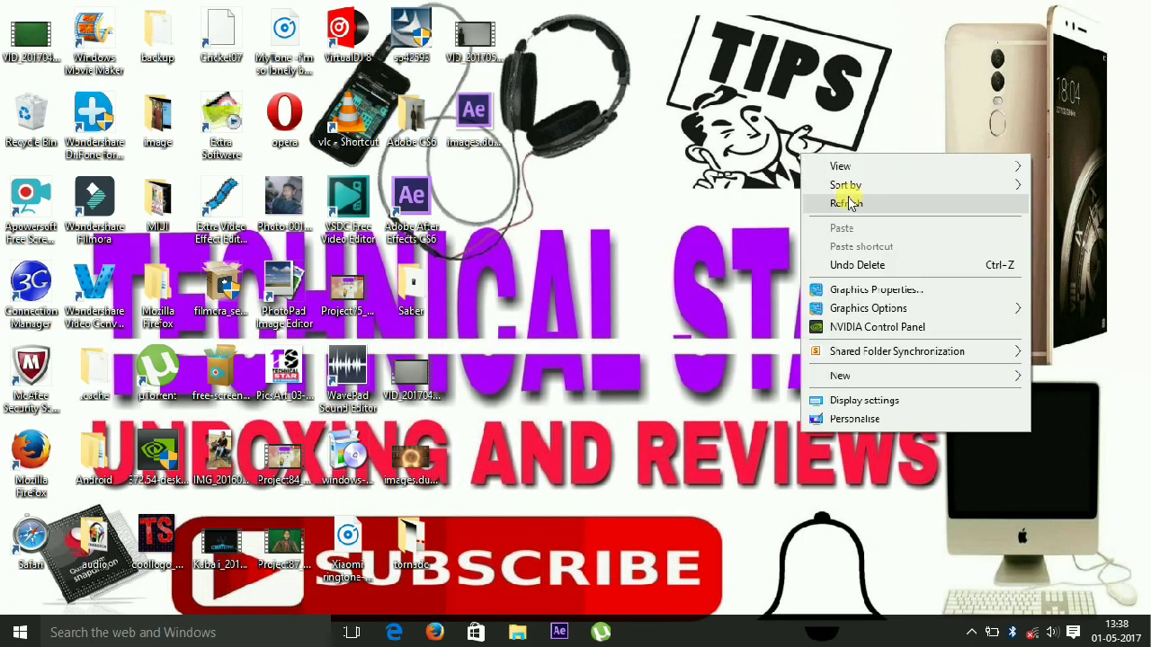
pyautogui.click(850, 205)
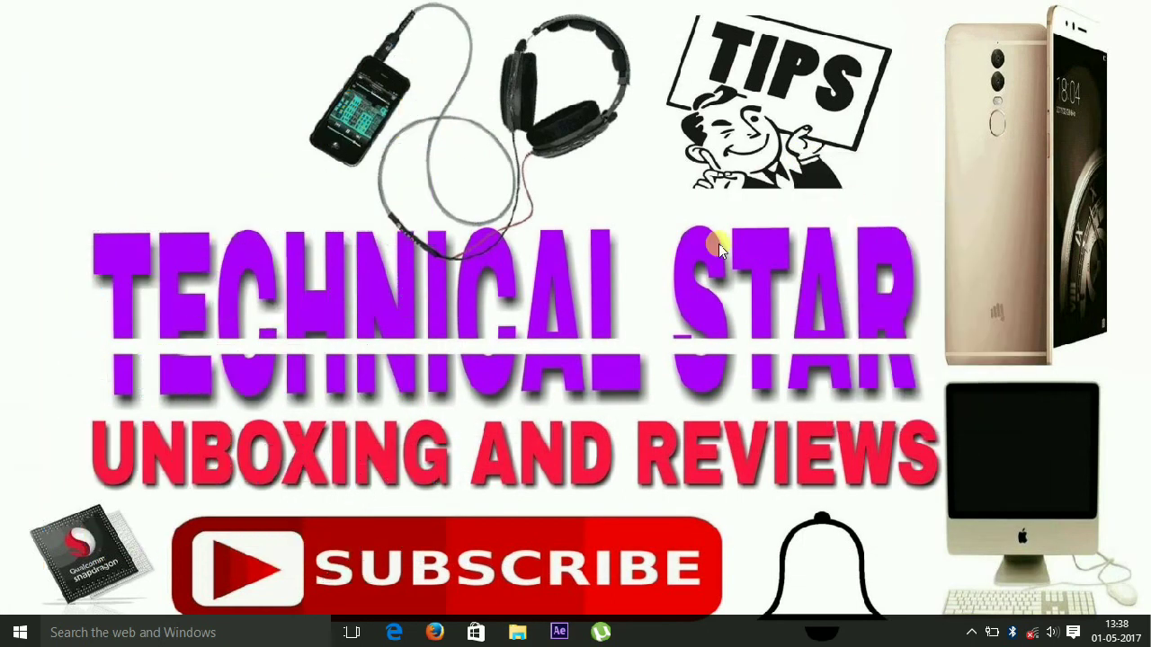